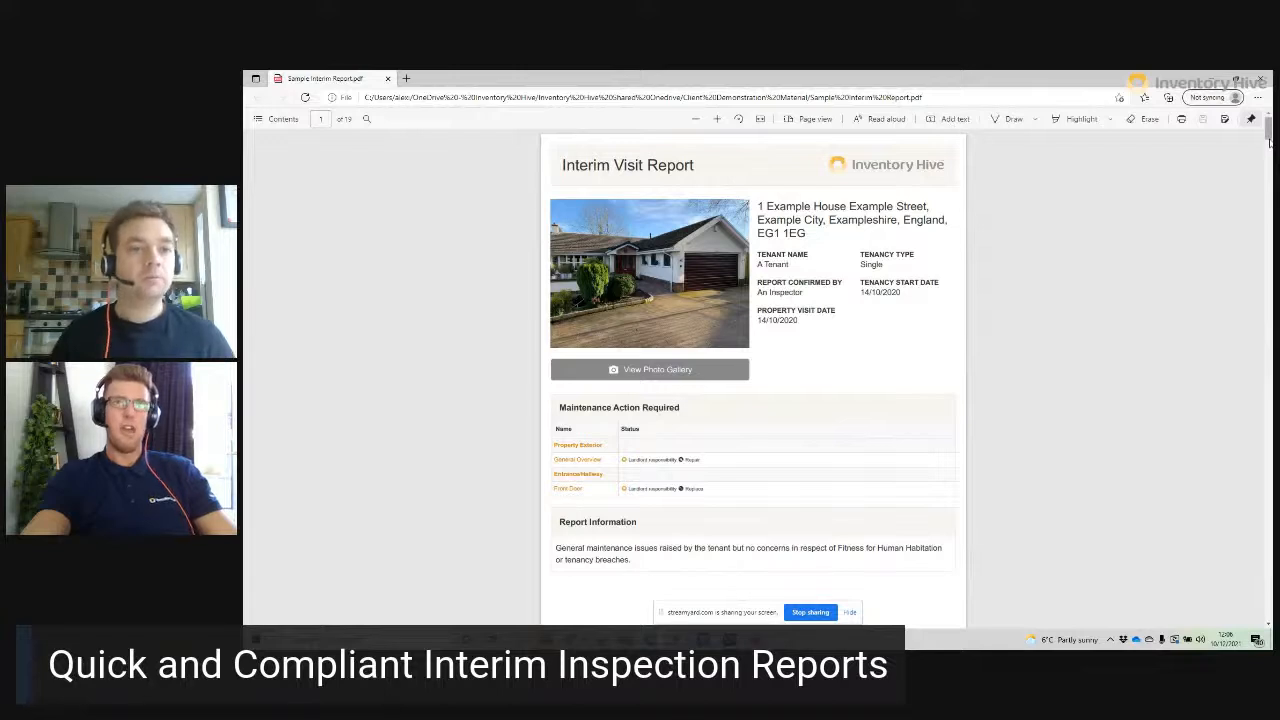
# - Look through the Sample Interim Report PDF, from the cover page to the property exterior, entrance/hallway and smoke alarm photos, and return to the start
pyautogui.moveTo(1270, 136); pyautogui.dragTo(1270, 139)
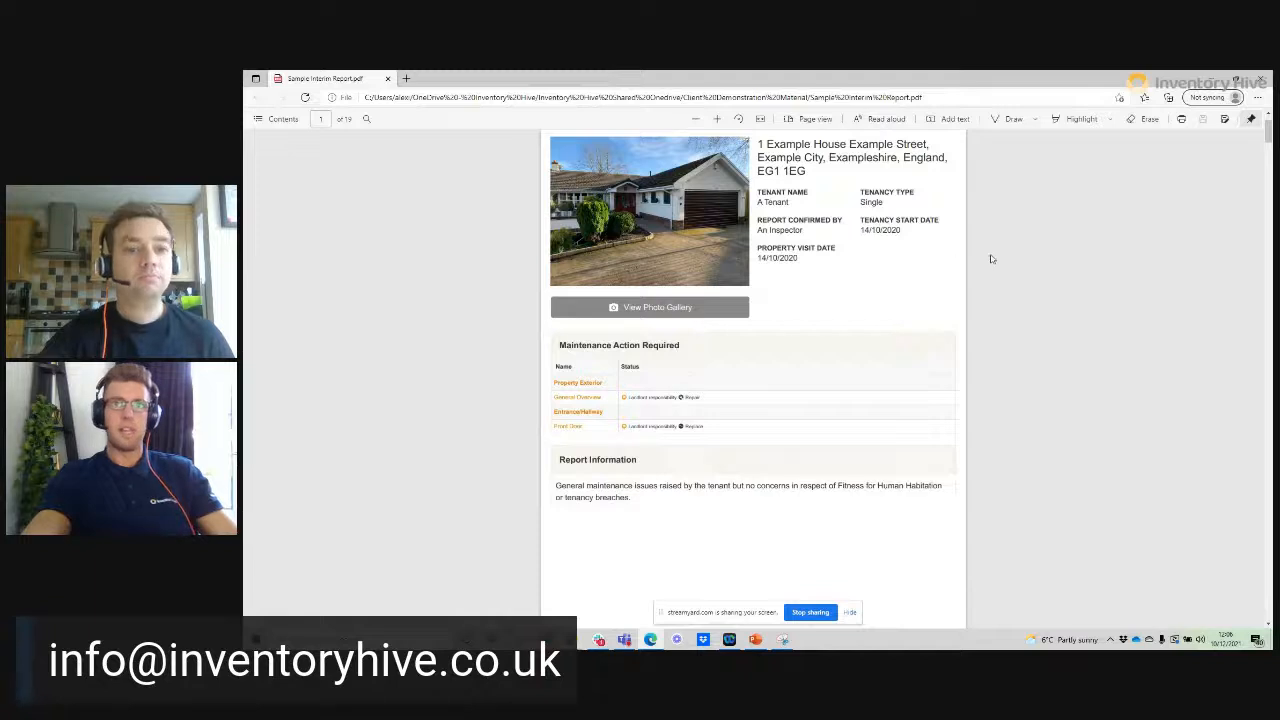
pyautogui.scroll(1, 1000, 253)
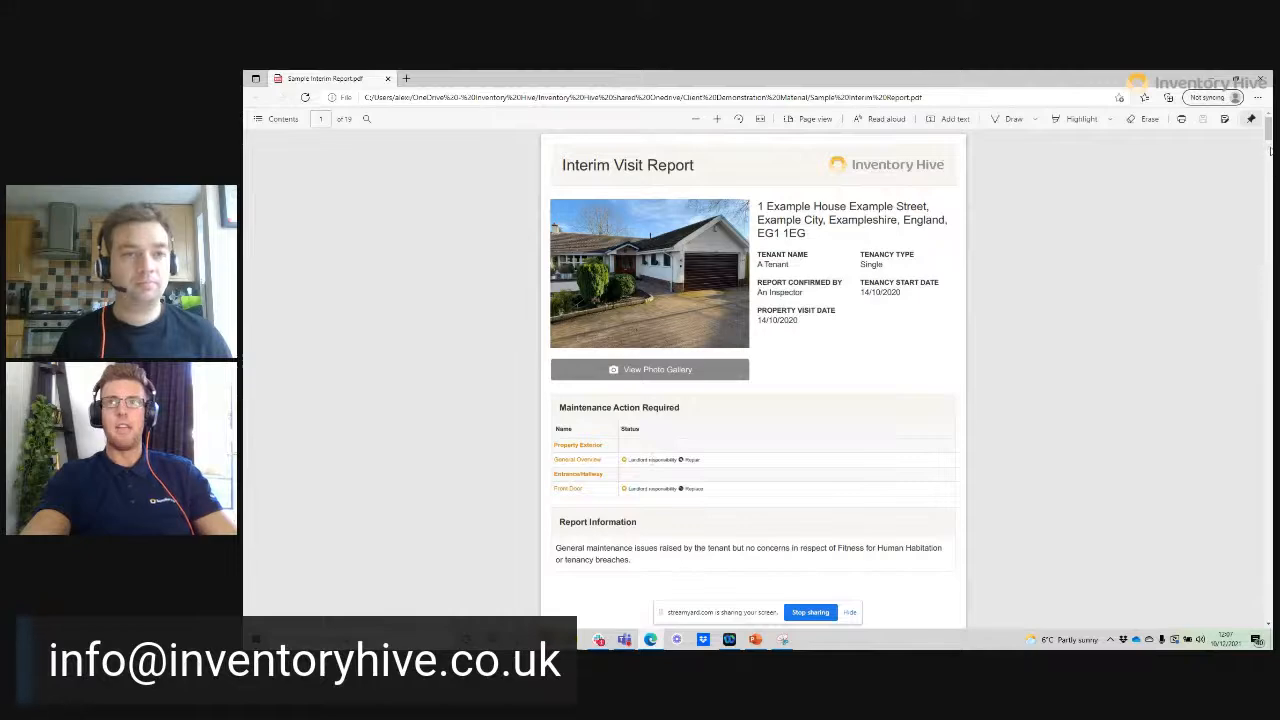
pyautogui.moveTo(1270, 150); pyautogui.dragTo(1268, 267)
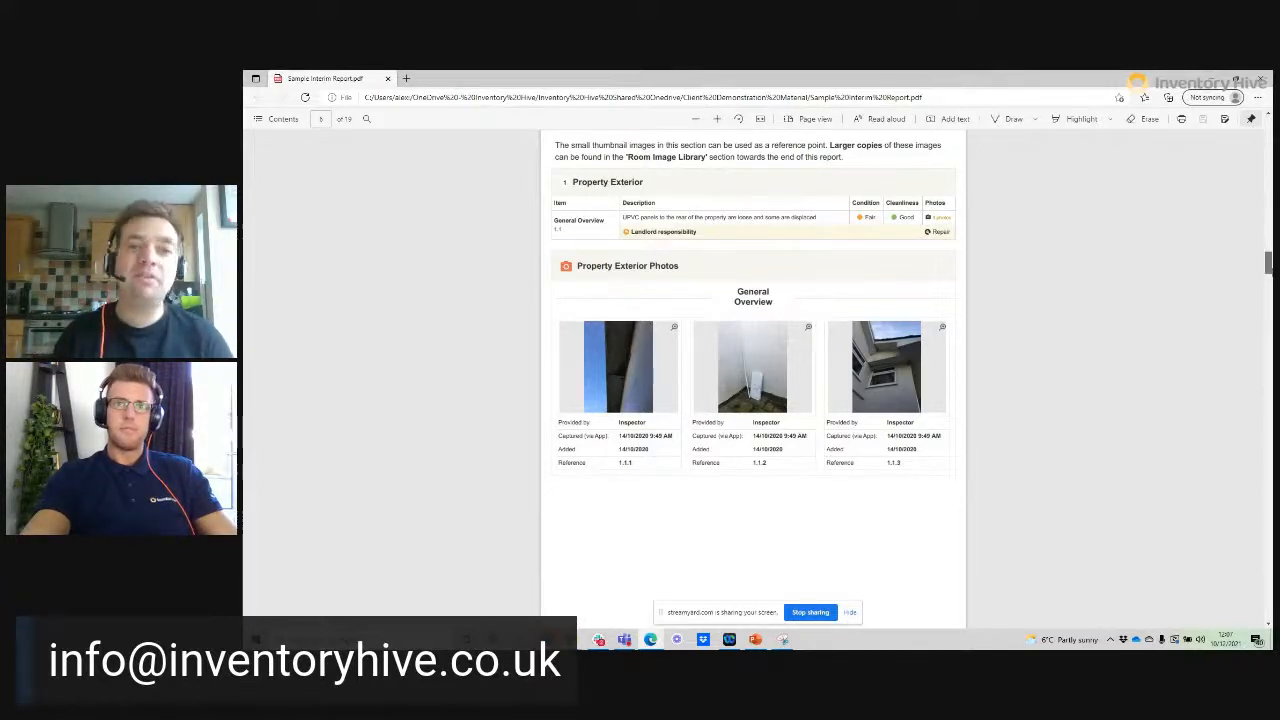
pyautogui.scroll(-5, 753, 380)
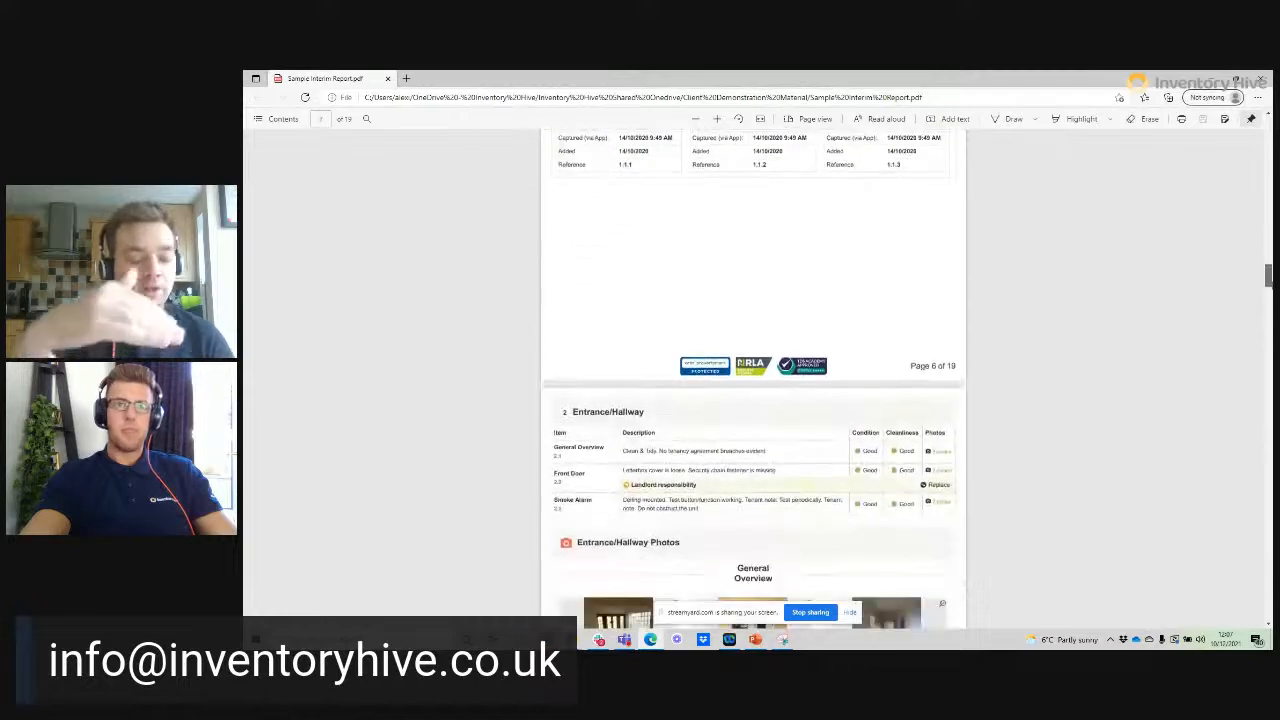
pyautogui.scroll(-4, 753, 380)
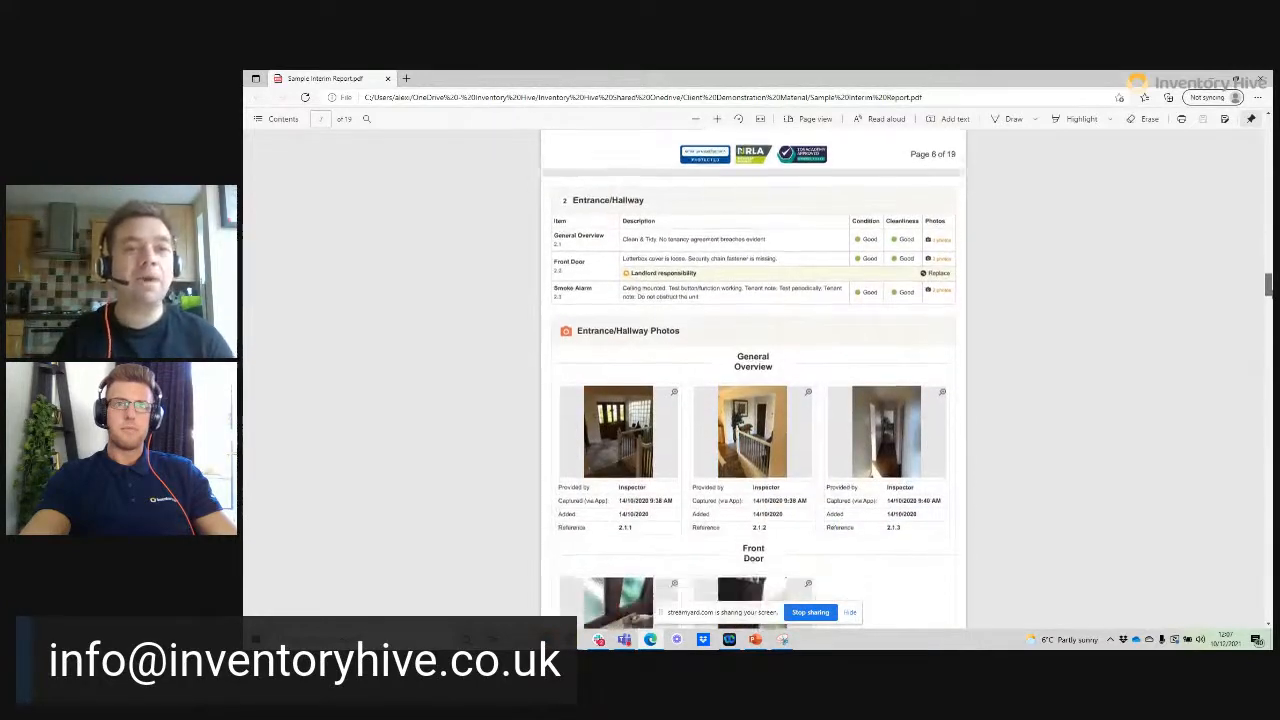
pyautogui.scroll(-1, 753, 380)
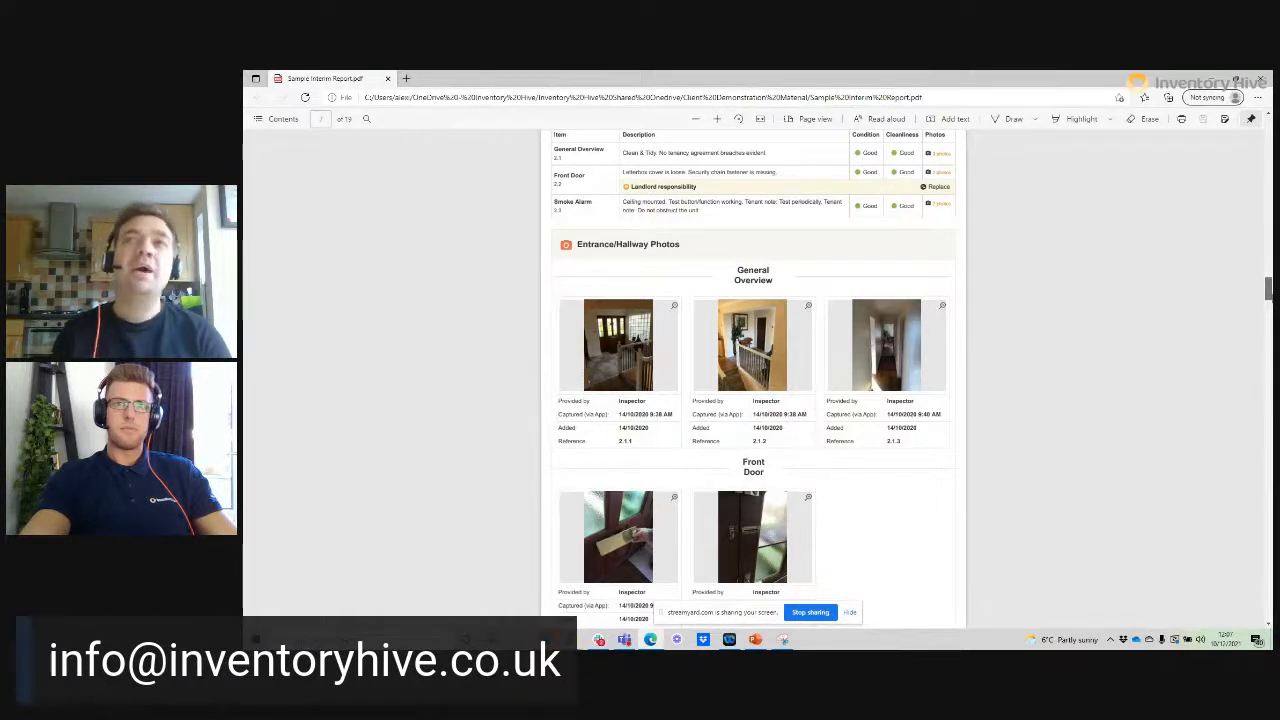
pyautogui.scroll(-4, 753, 380)
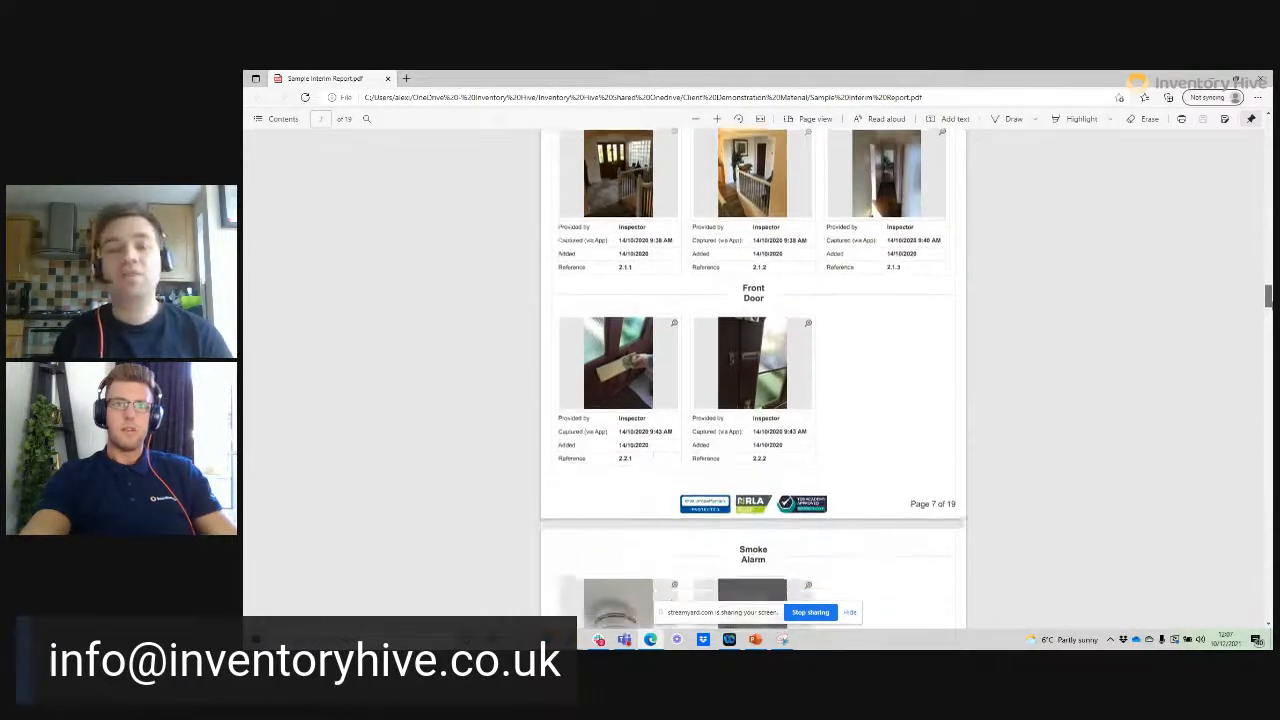
pyautogui.scroll(-3, 753, 380)
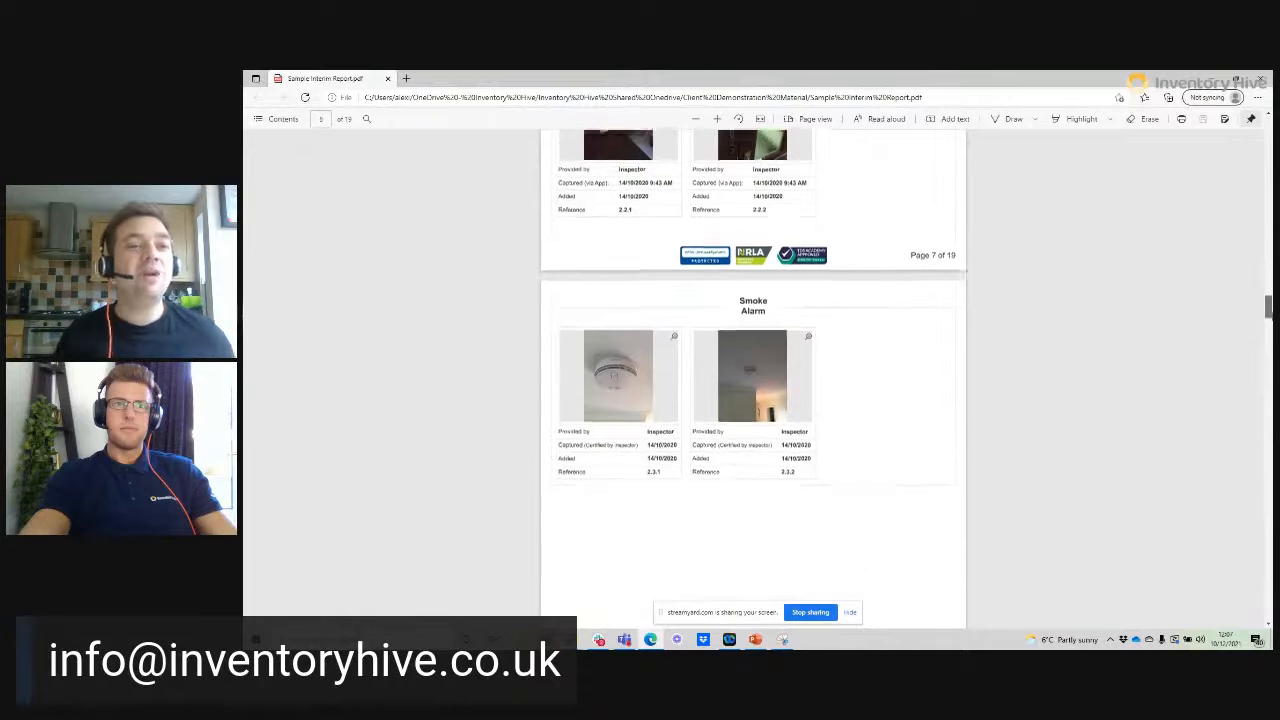
pyautogui.moveTo(1267, 308); pyautogui.dragTo(1254, 132)
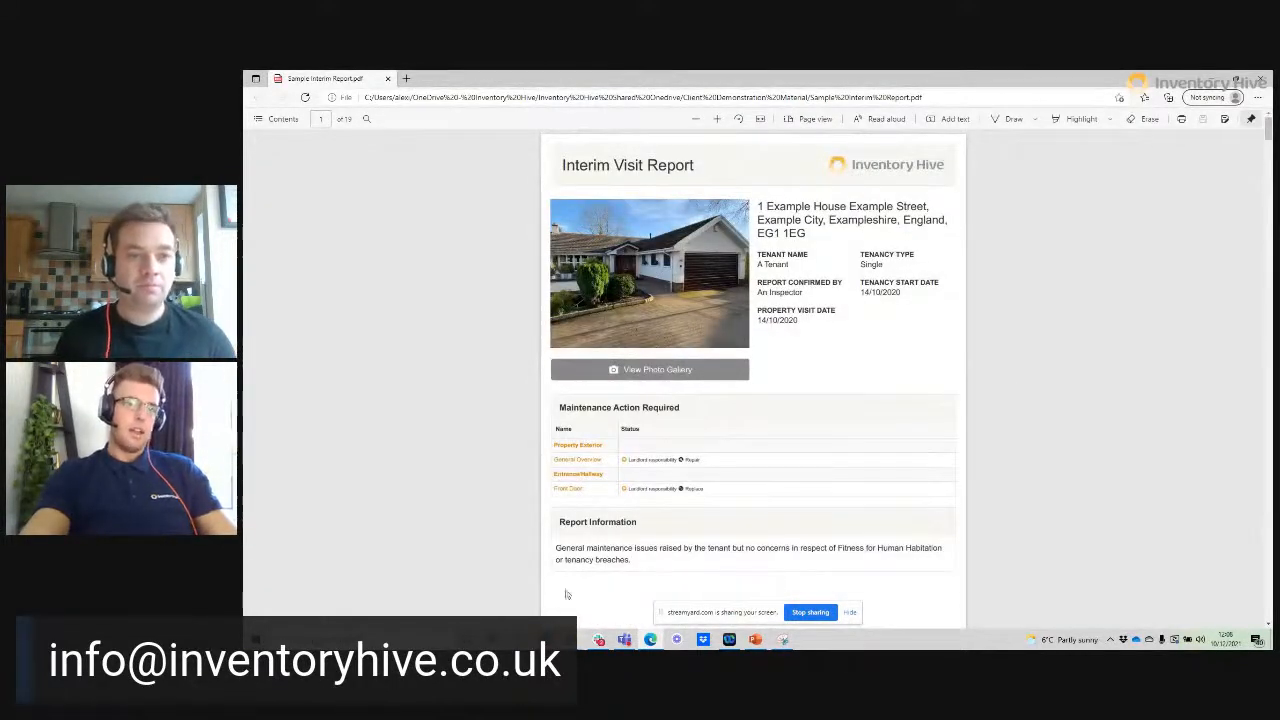
# - Switch to the Inventory Hive properties list in Chrome and expand Example Block 99 and the reports of its occupancy created 23/11/2021
pyautogui.moveTo(580, 642)
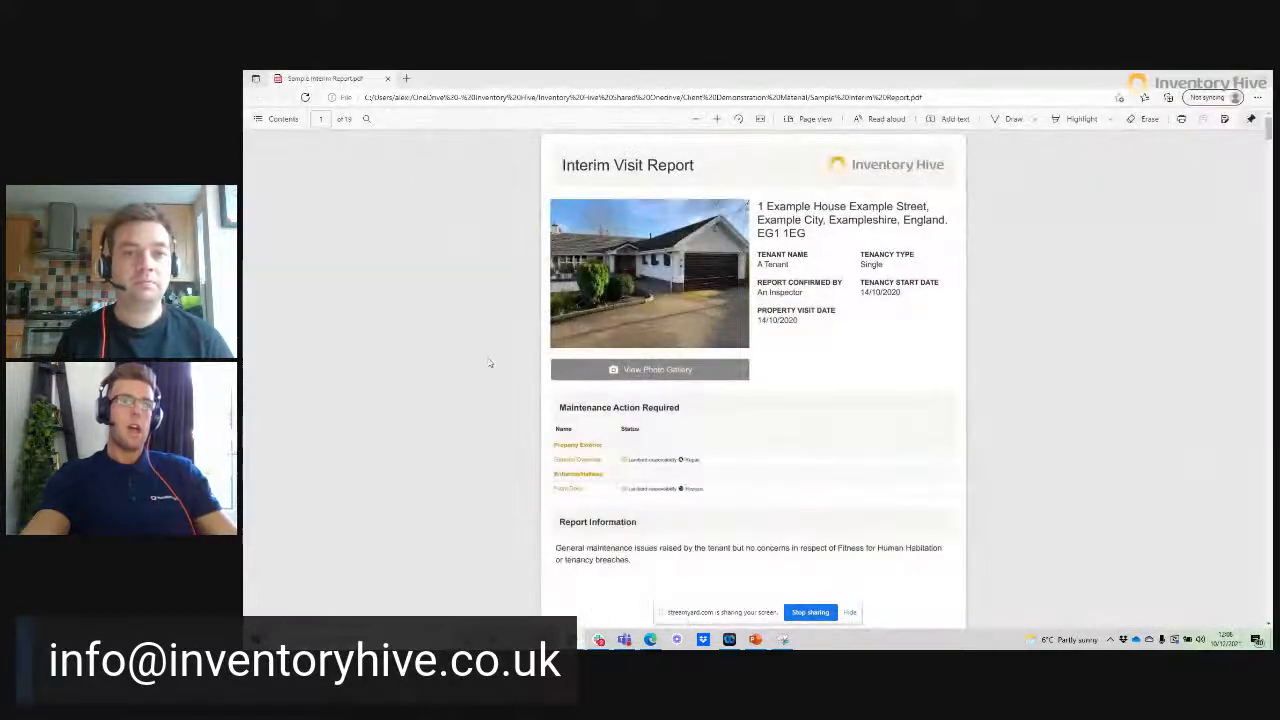
pyautogui.moveTo(650, 640)
pyautogui.click(505, 588)
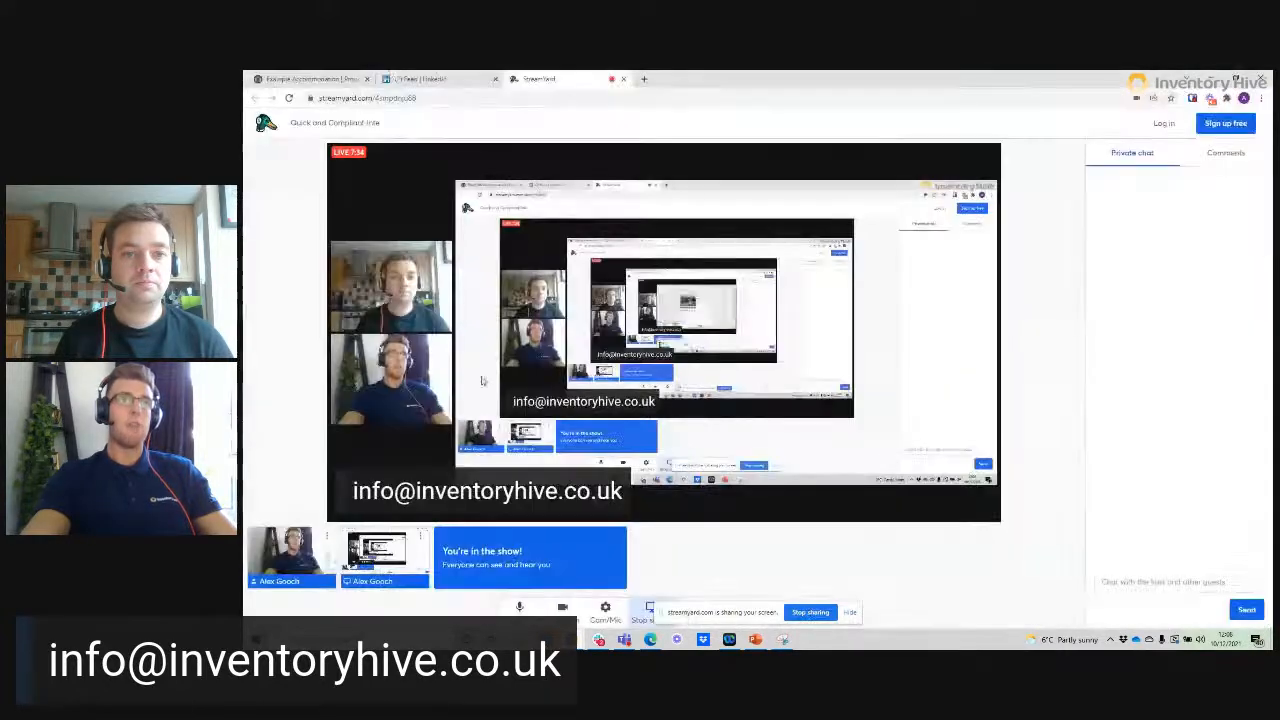
pyautogui.click(305, 78)
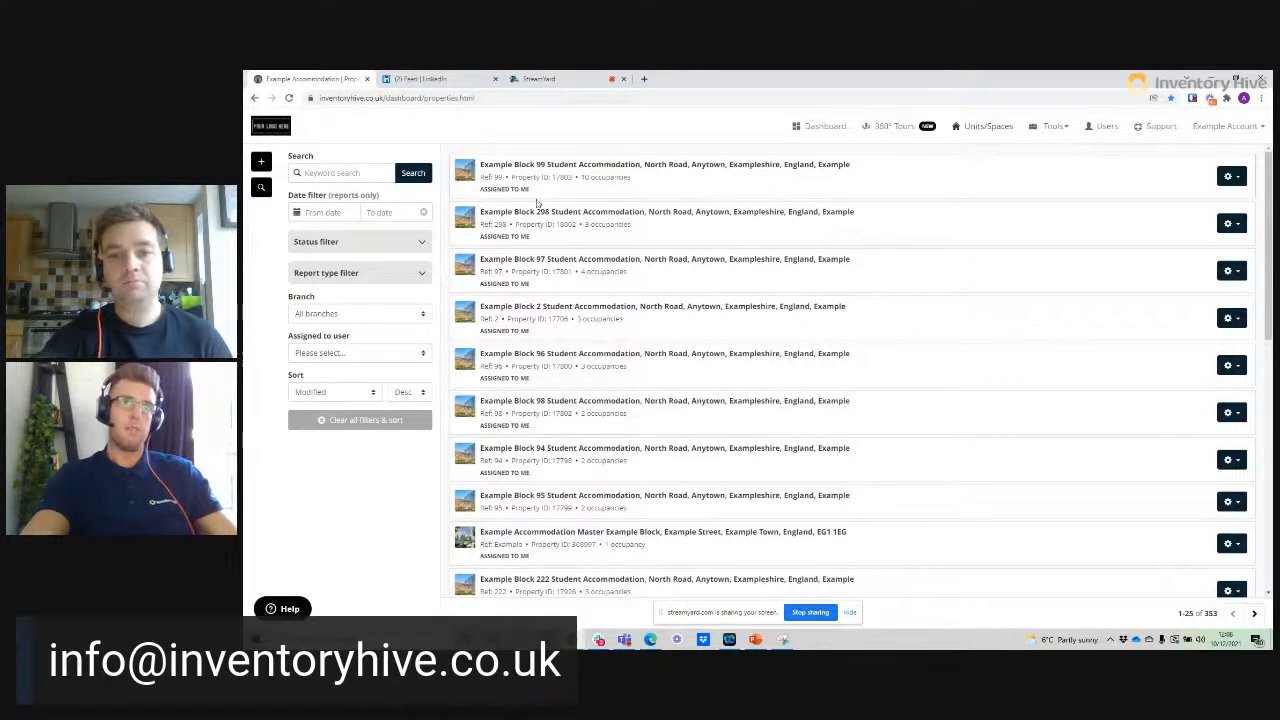
pyautogui.click(603, 182)
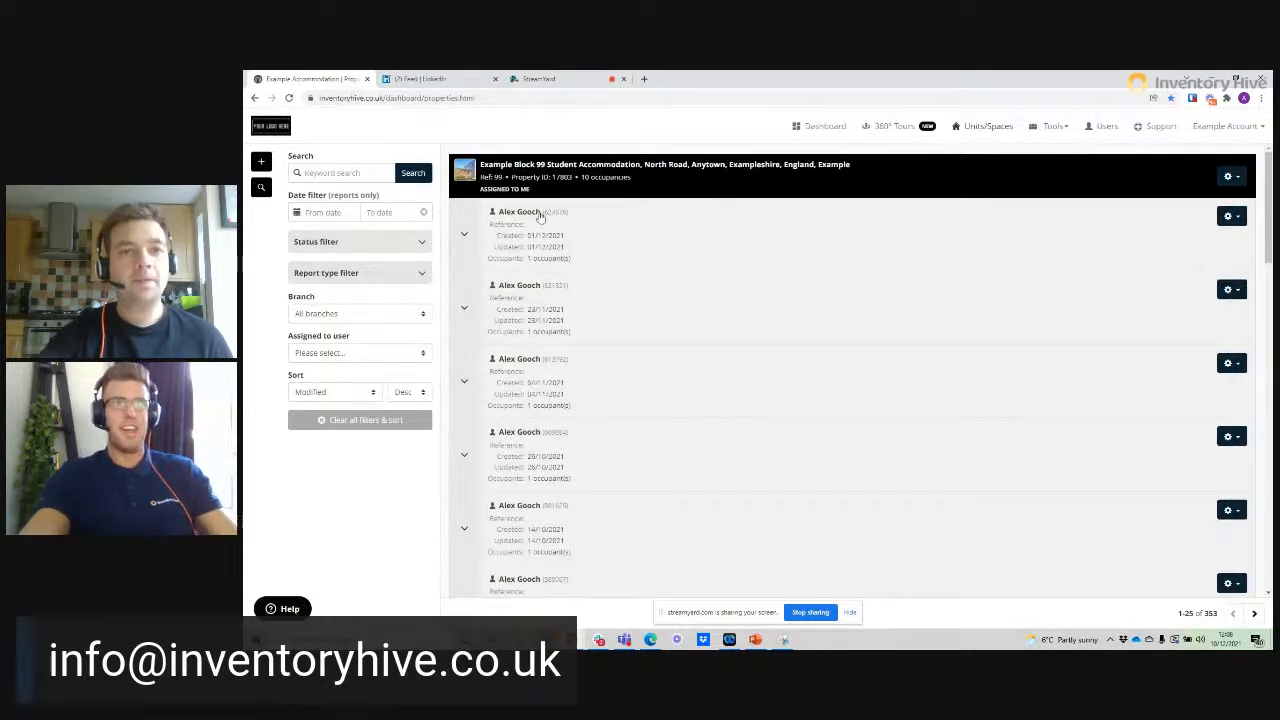
pyautogui.click(597, 318)
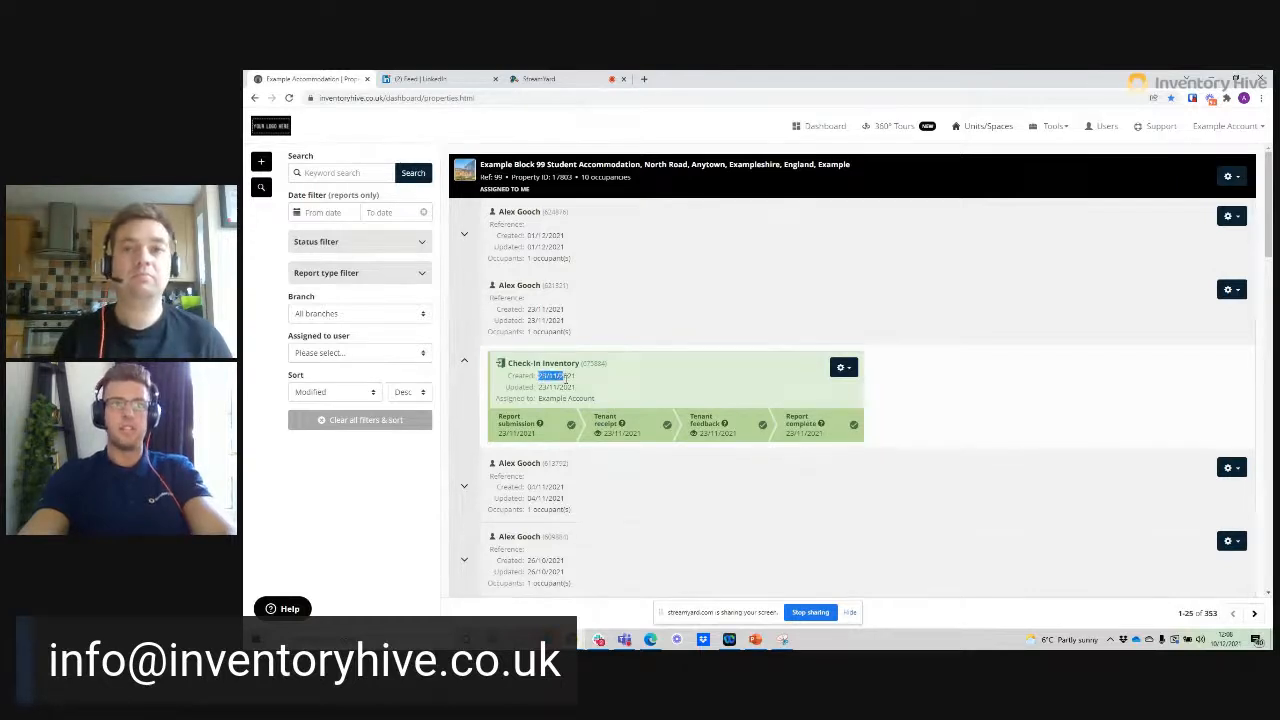
# - Add an Interim Visit report to the 23/11/2021 occupancy with the compliance check-list questions enabled, and save it
pyautogui.click(1230, 289)
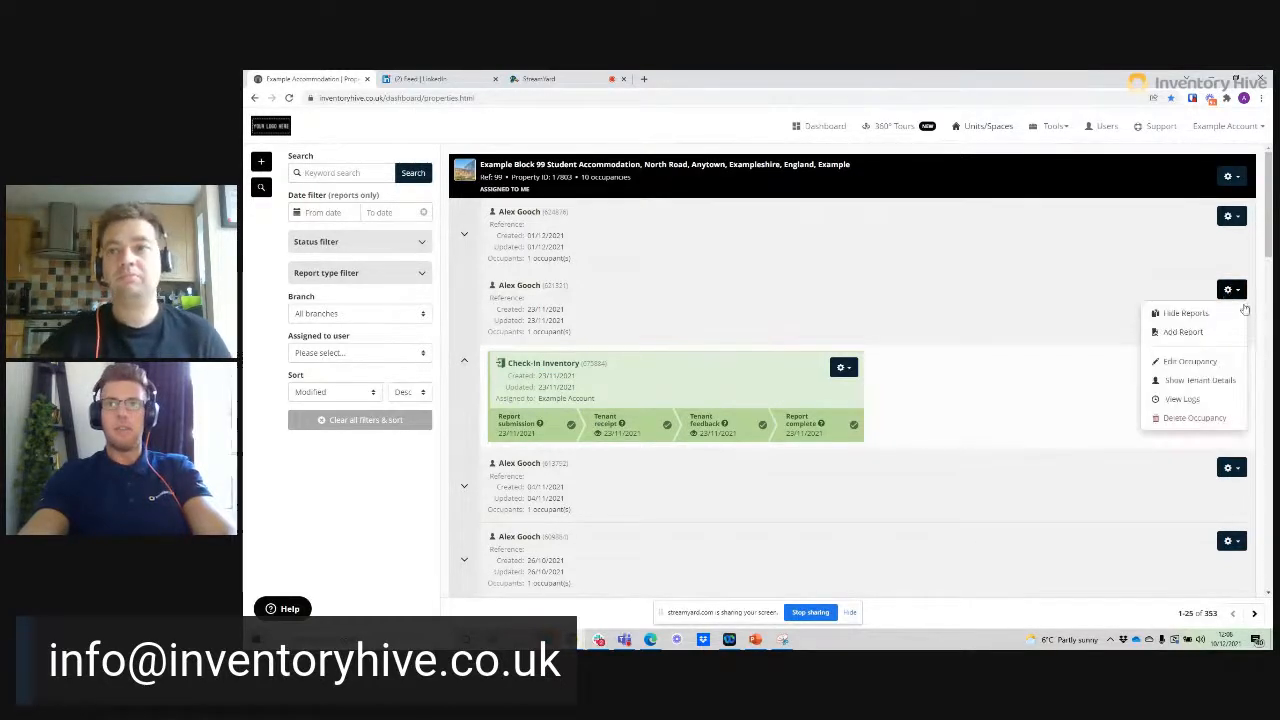
pyautogui.click(1184, 333)
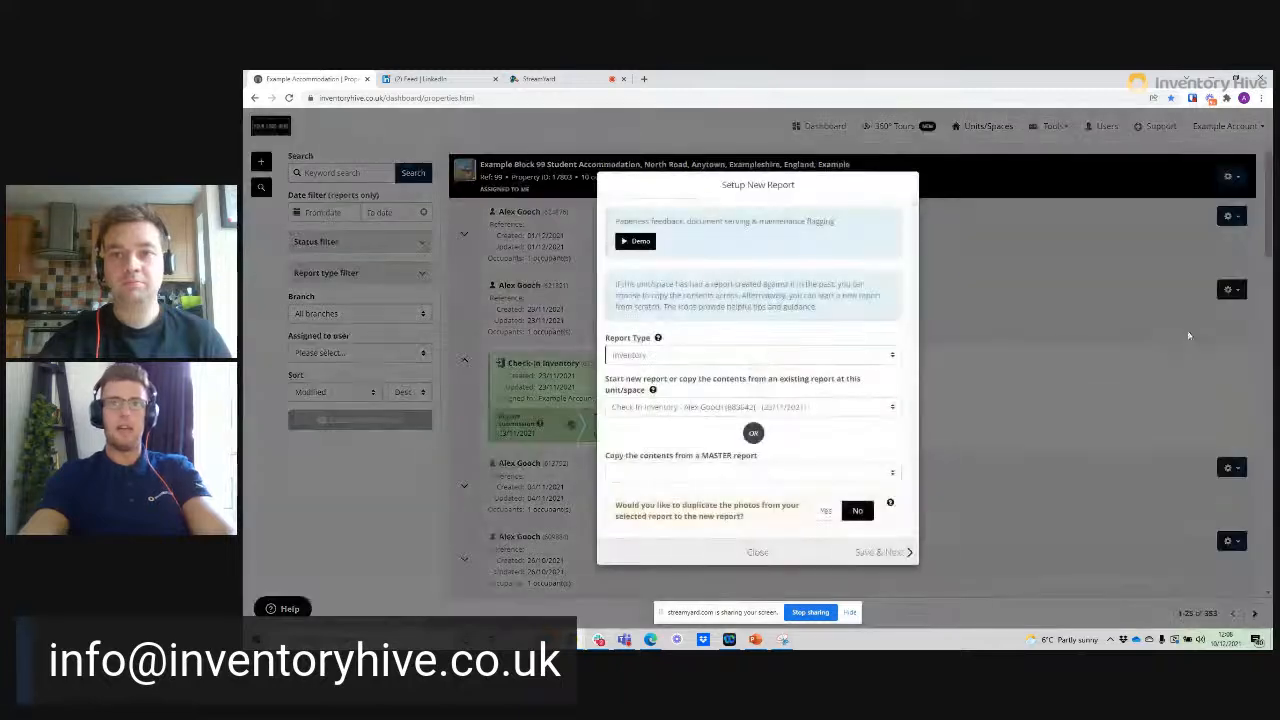
pyautogui.click(726, 358)
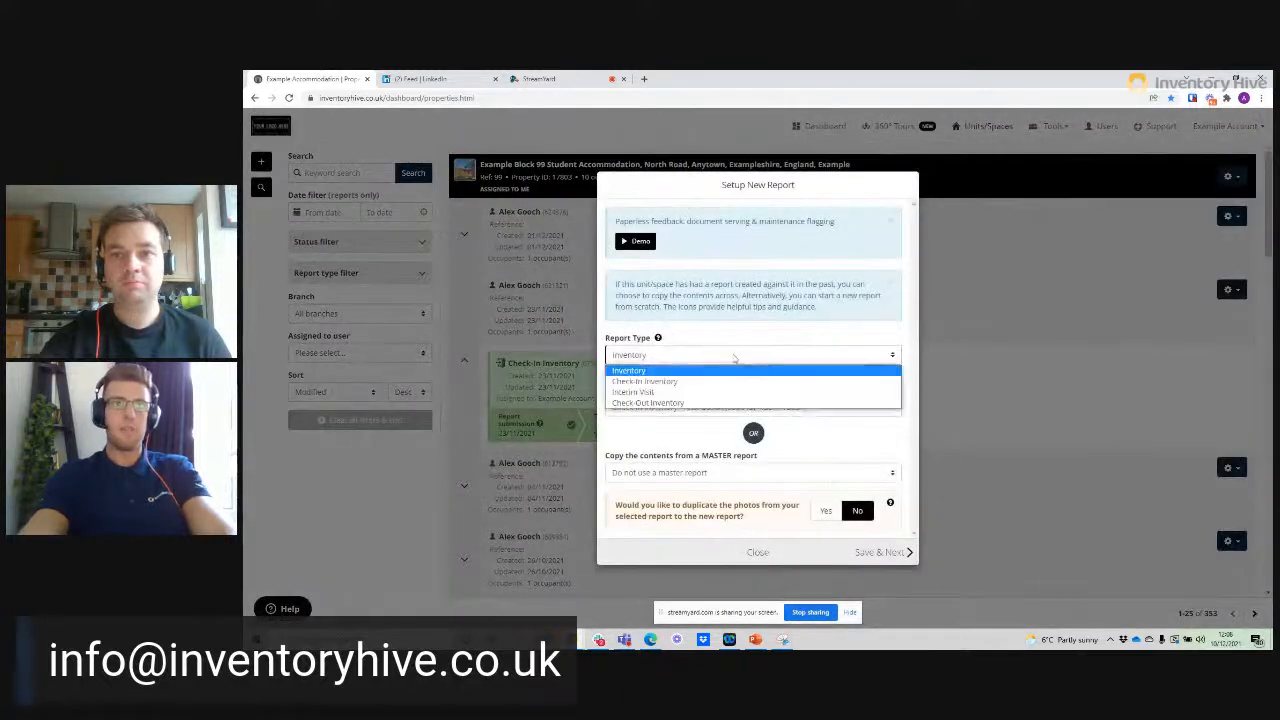
pyautogui.click(650, 393)
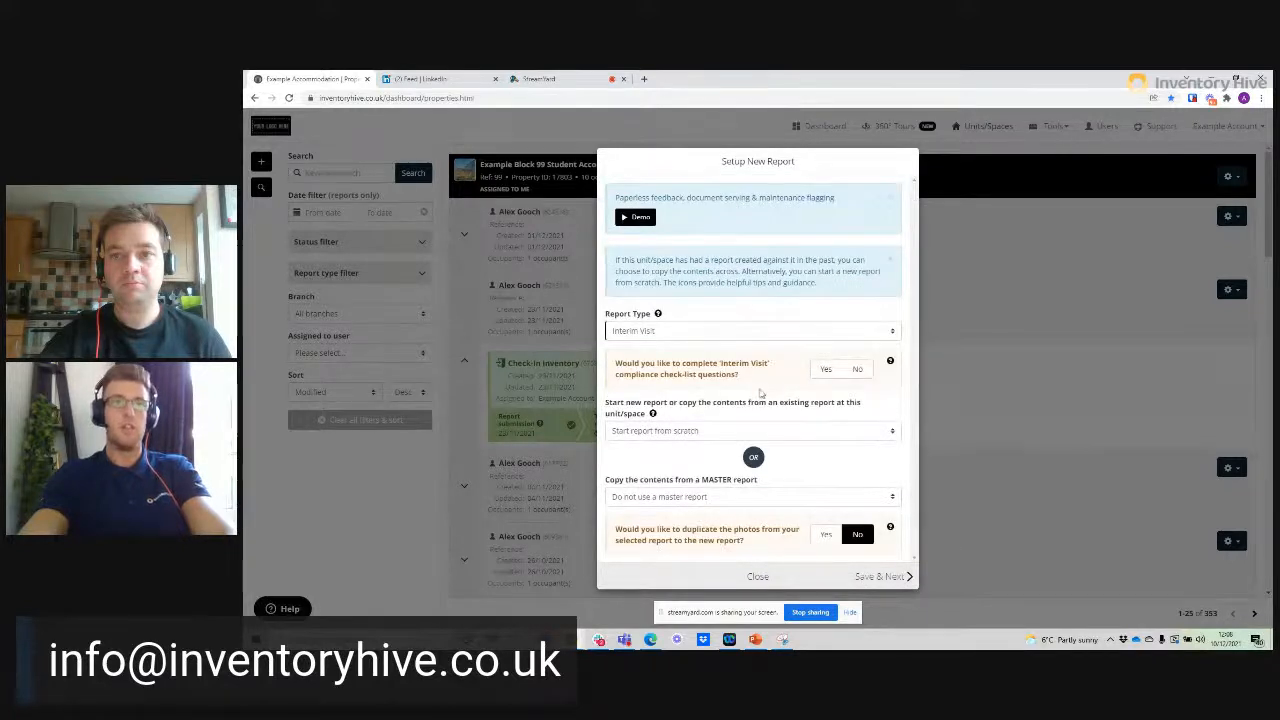
pyautogui.click(837, 371)
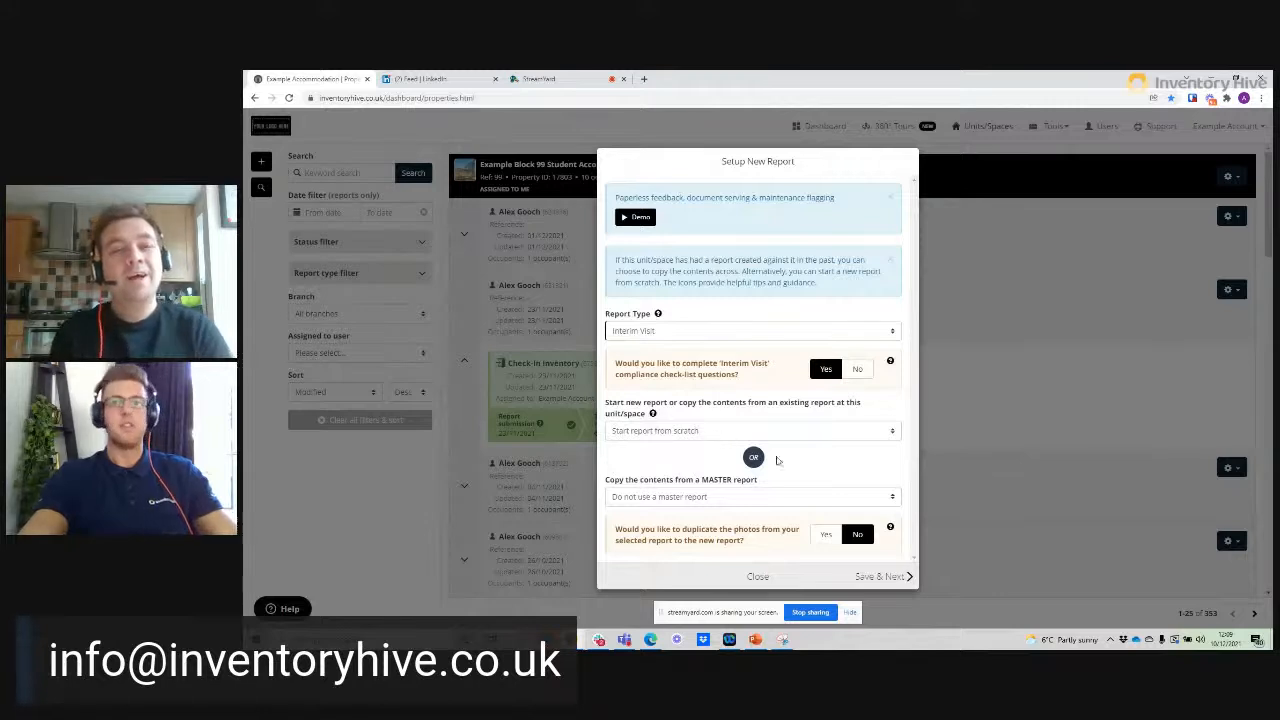
pyautogui.click(880, 577)
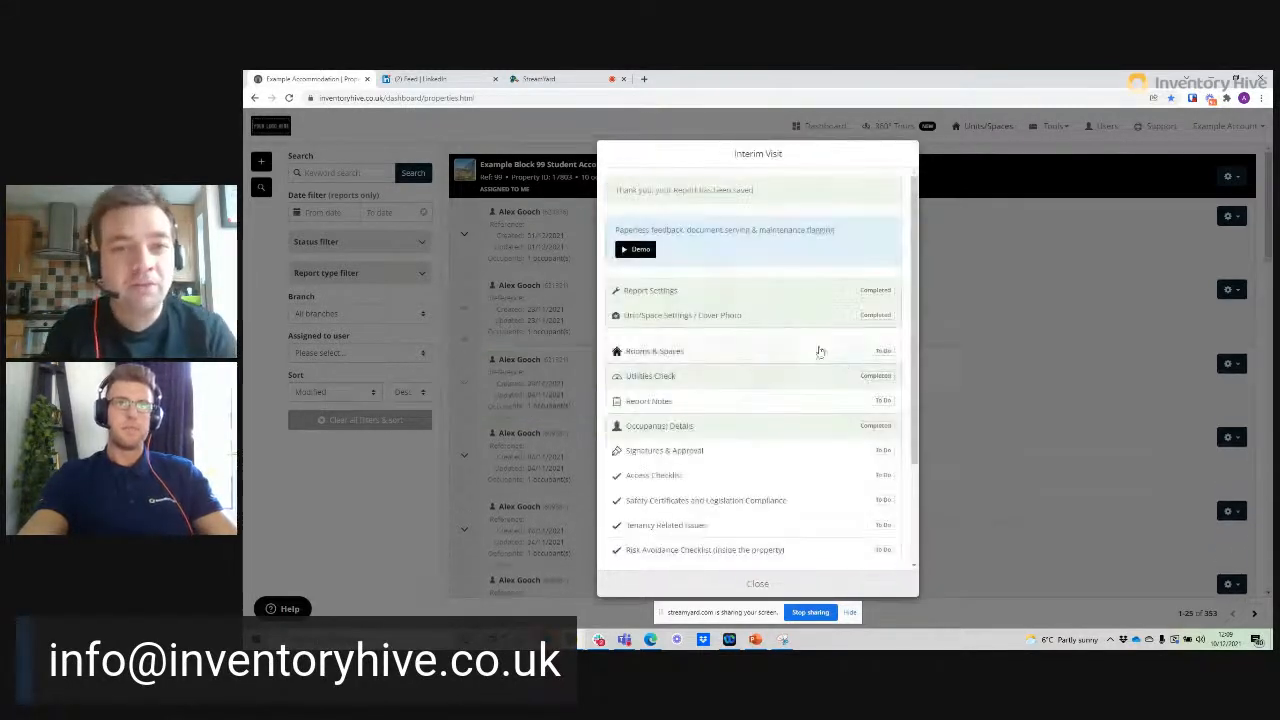
# - Review the new interim visit's list of sections and compliance checklists, down to the report submission option
pyautogui.scroll(-1, 737, 349)
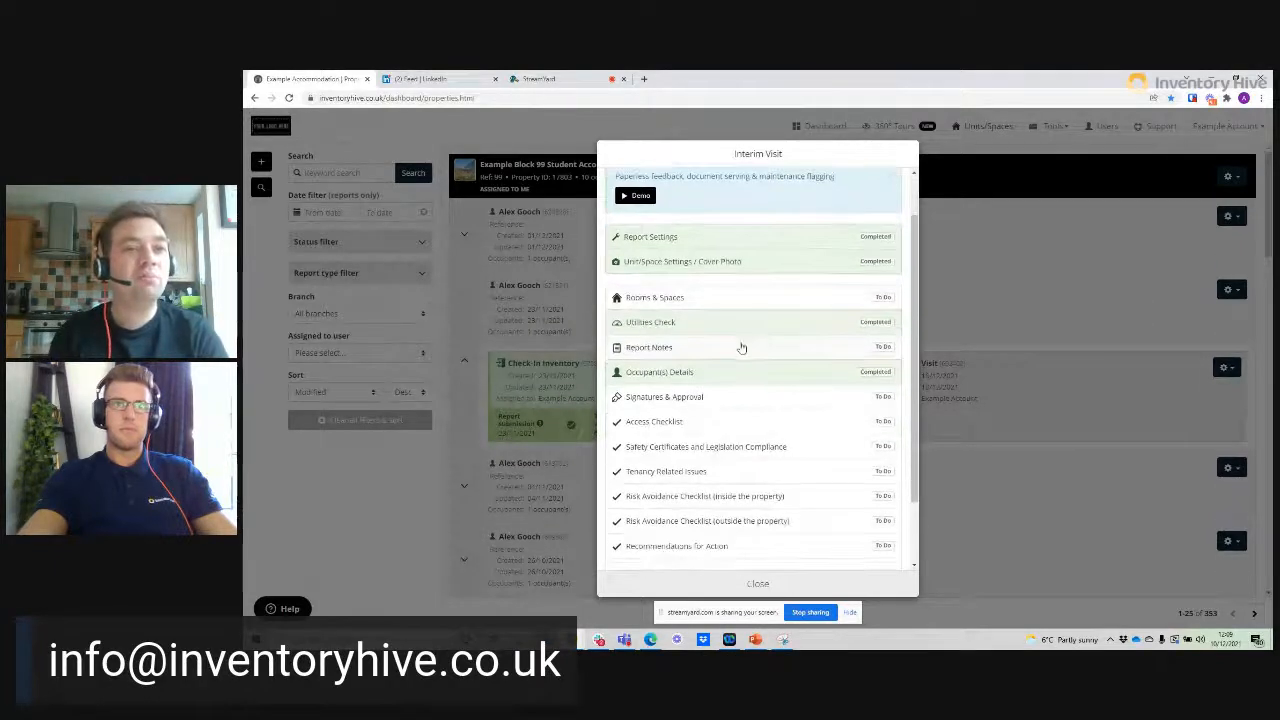
pyautogui.scroll(-2, 766, 318)
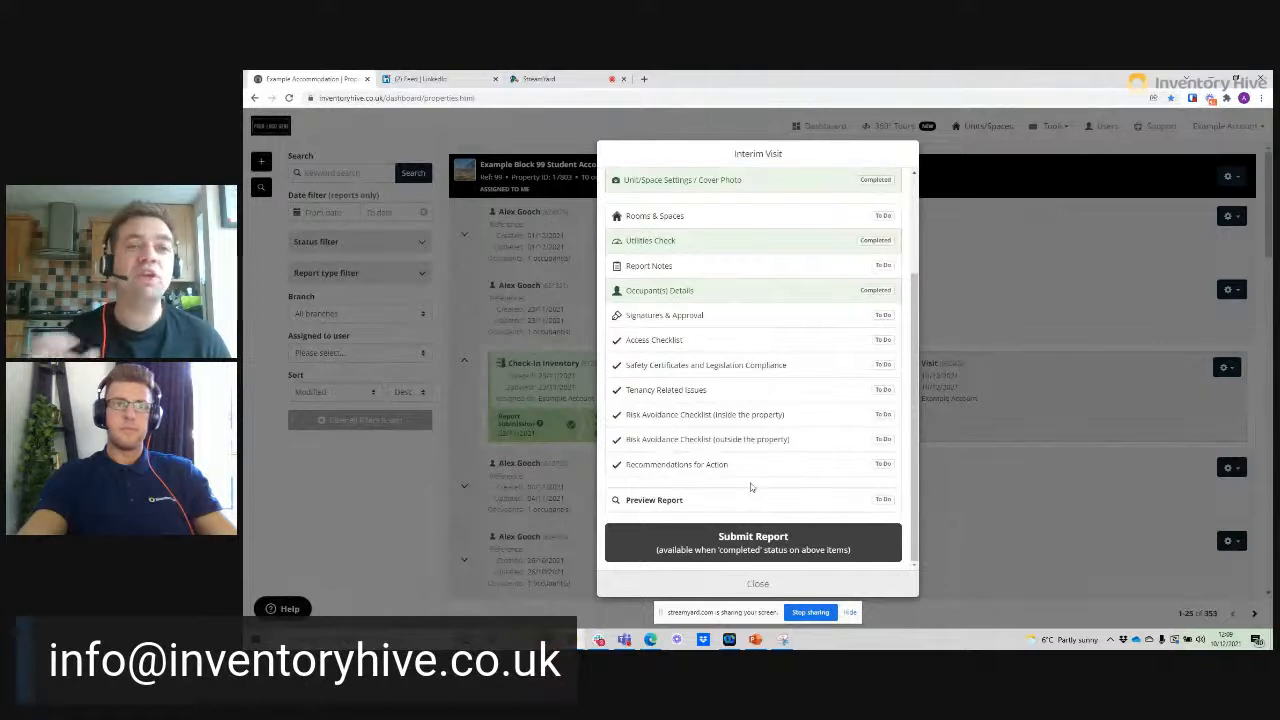
pyautogui.scroll(1, 751, 487)
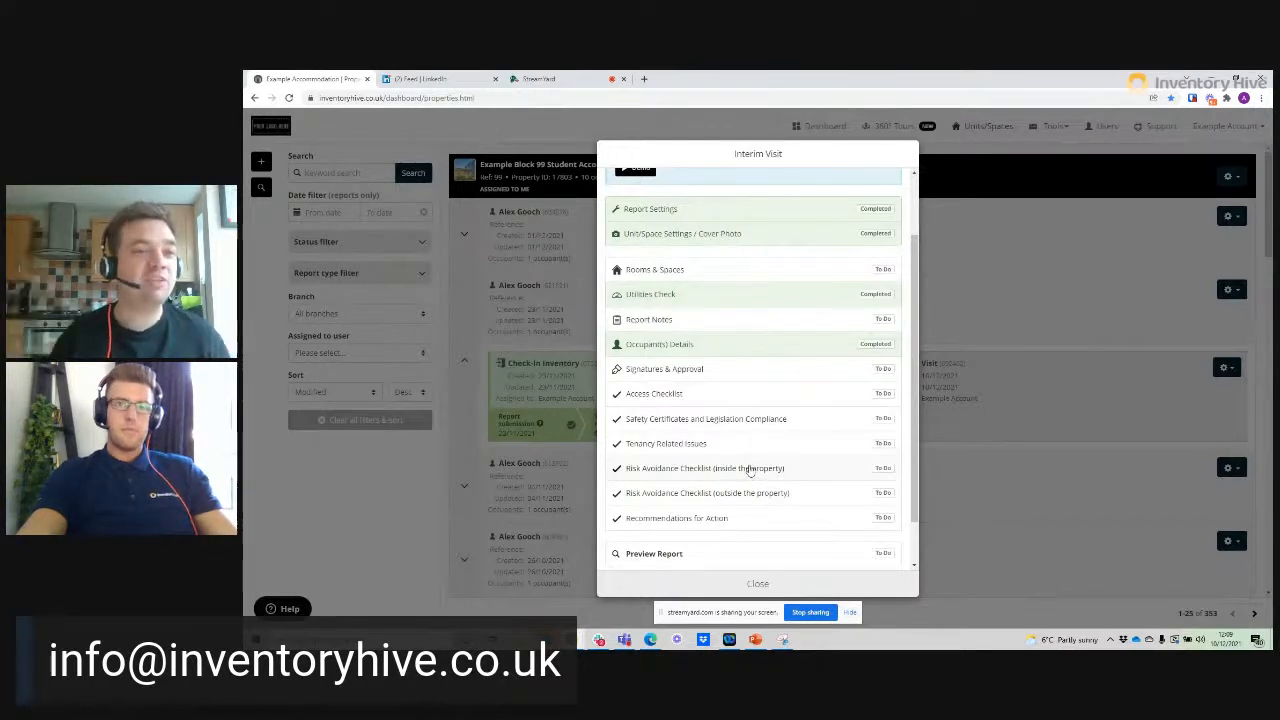
pyautogui.scroll(1, 751, 472)
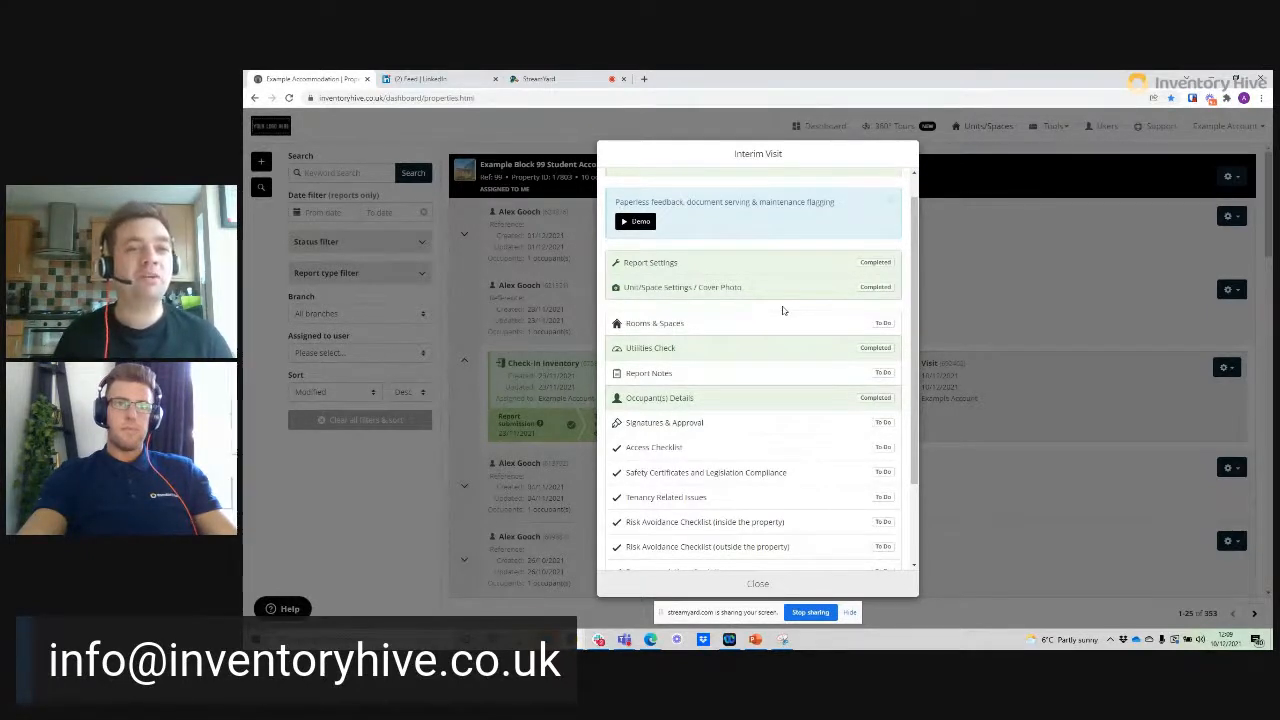
pyautogui.click(700, 323)
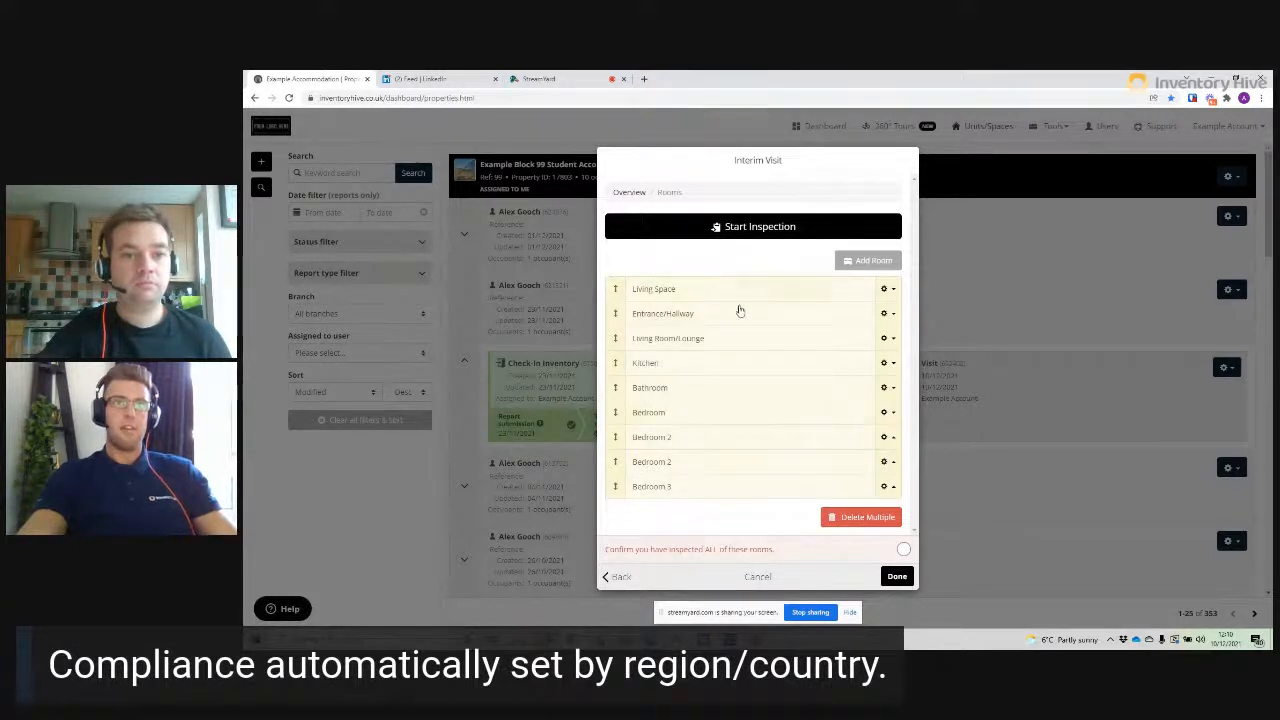
pyautogui.click(876, 517)
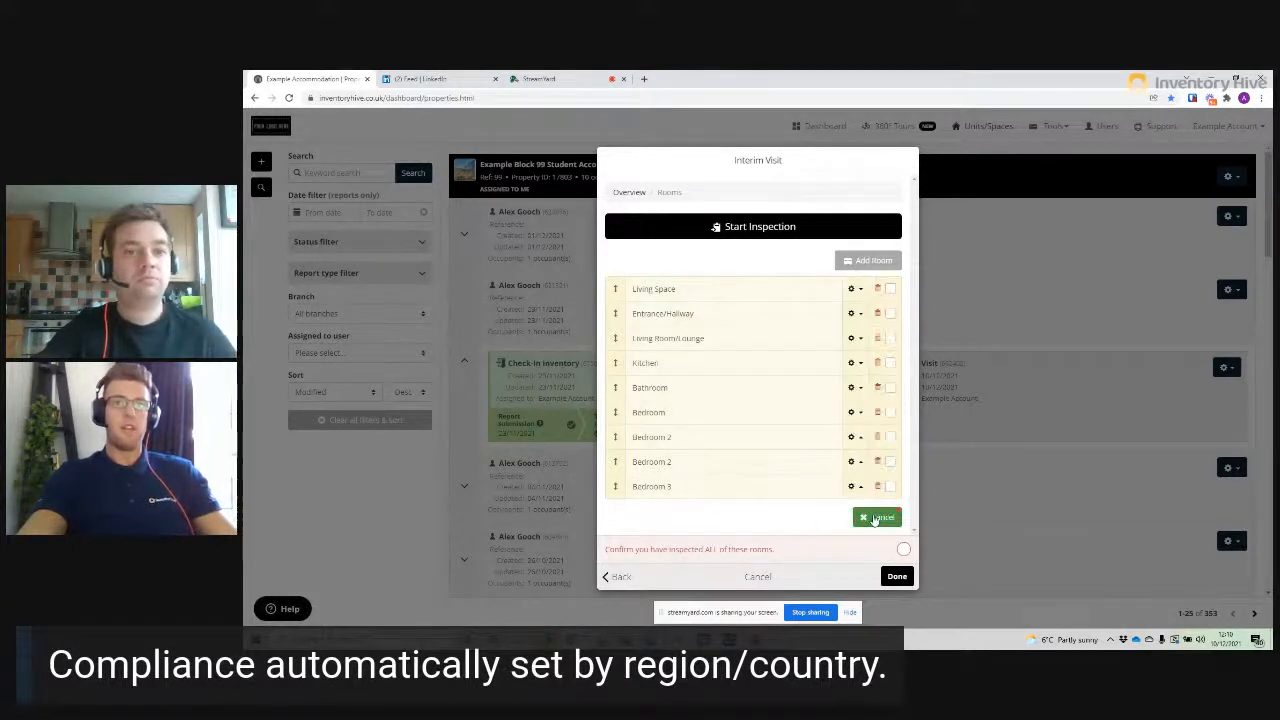
pyautogui.click(890, 486)
pyautogui.click(890, 461)
pyautogui.click(890, 437)
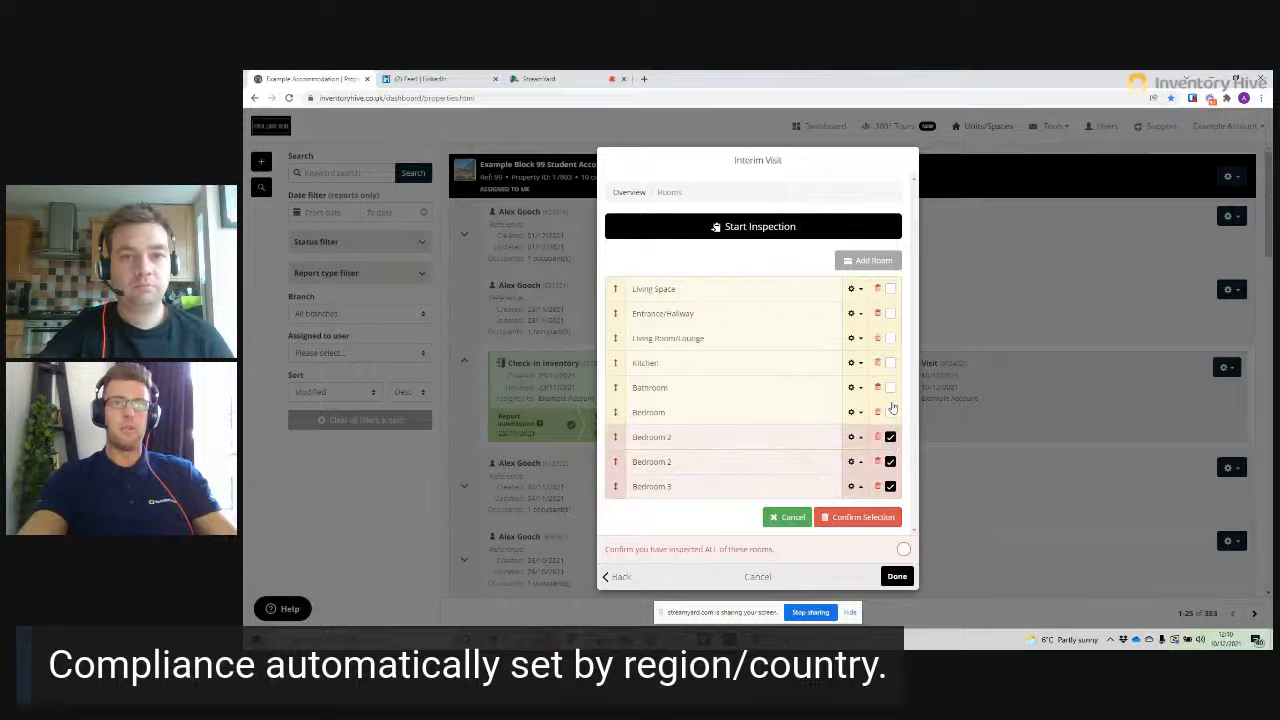
pyautogui.click(890, 340)
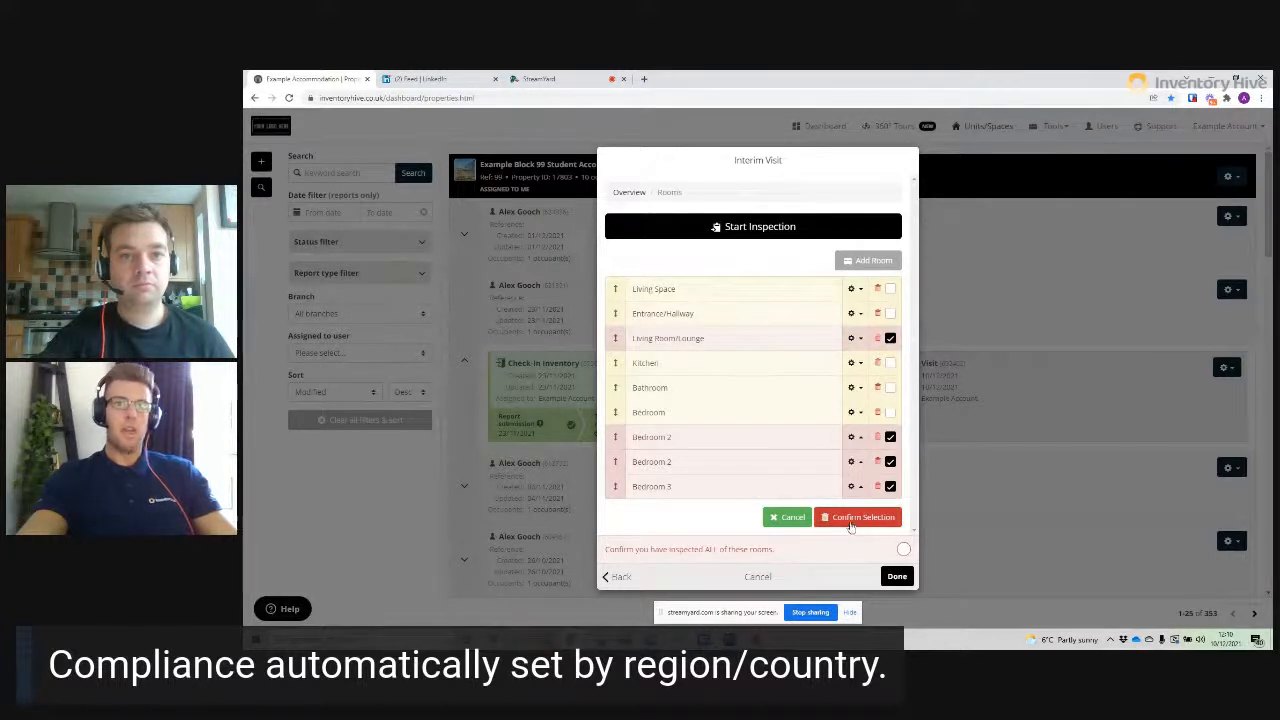
pyautogui.click(903, 549)
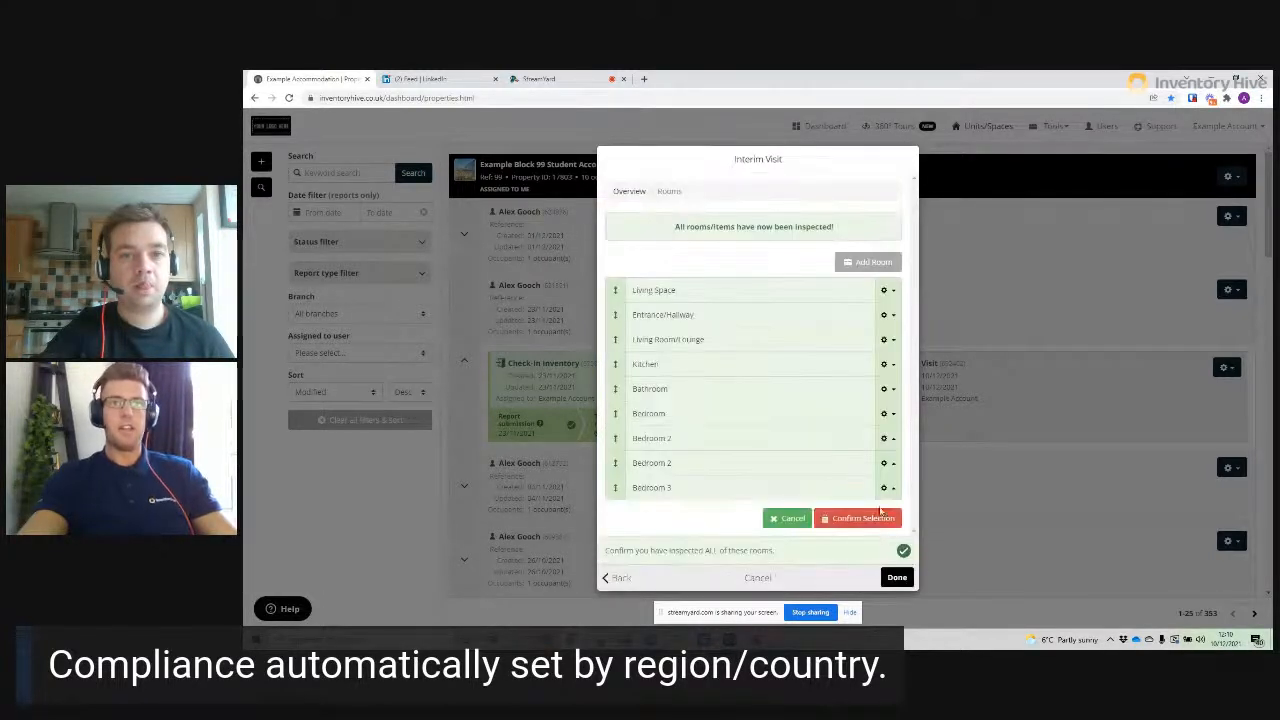
pyautogui.click(898, 576)
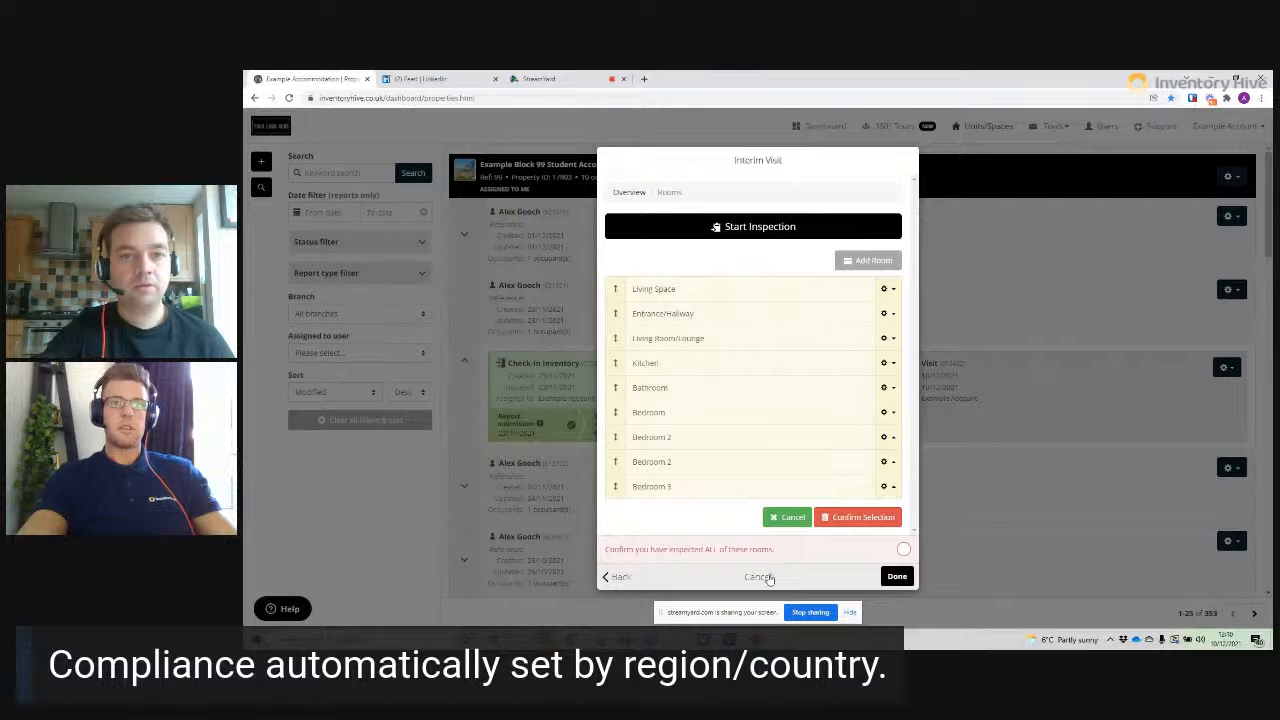
pyautogui.click(766, 577)
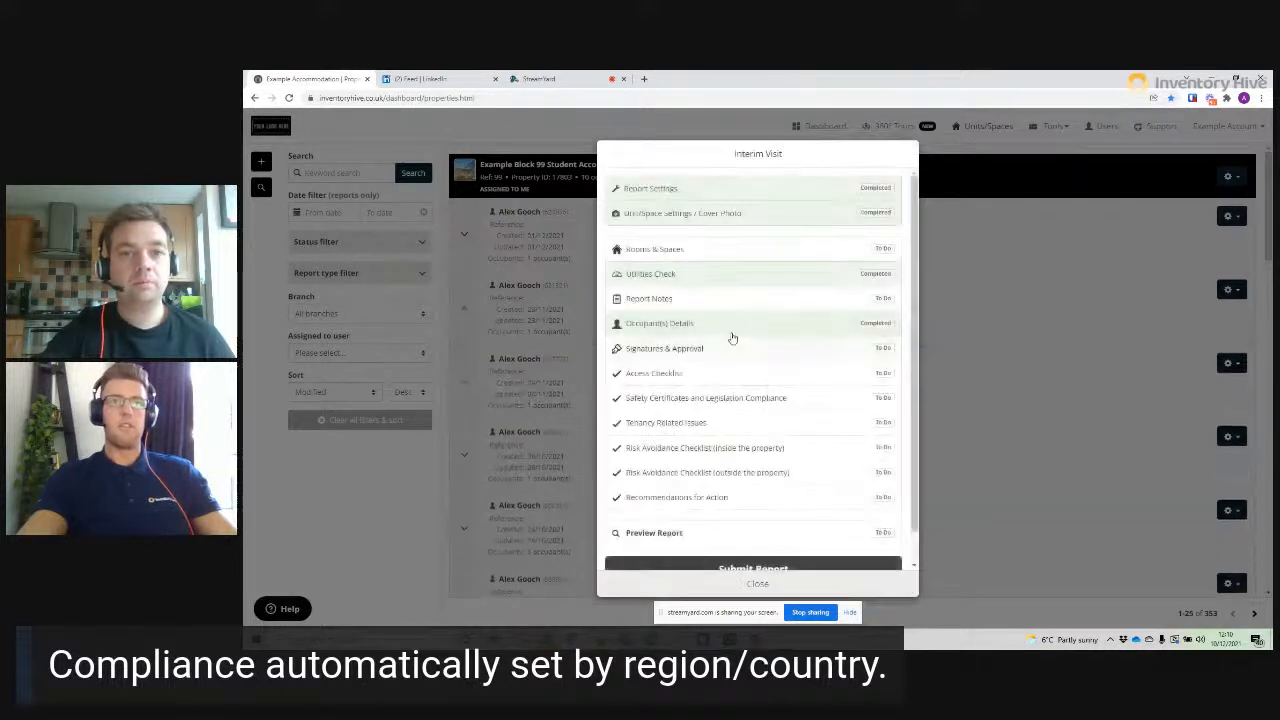
# - Delete Living Room/Lounge, both Bedroom 2 entries and Bedroom 3 from the visit's rooms, and move Entrance/Hallway above Living Space
pyautogui.click(757, 254)
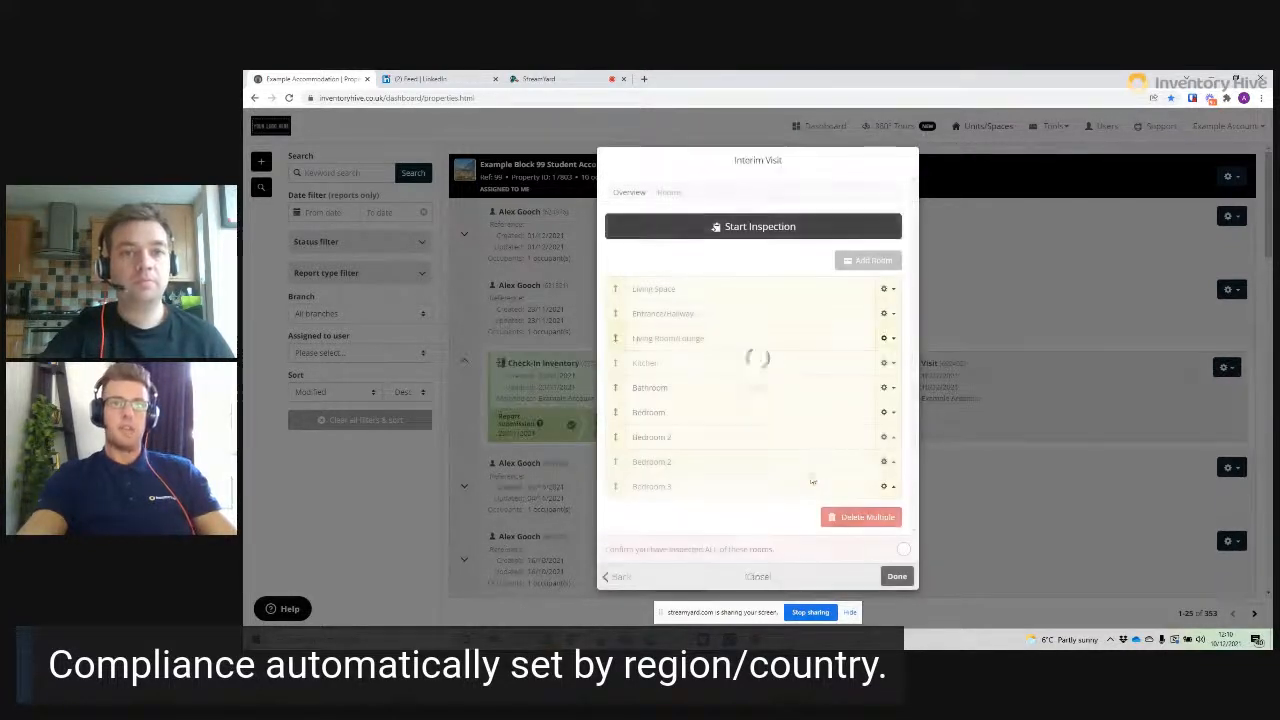
pyautogui.click(866, 517)
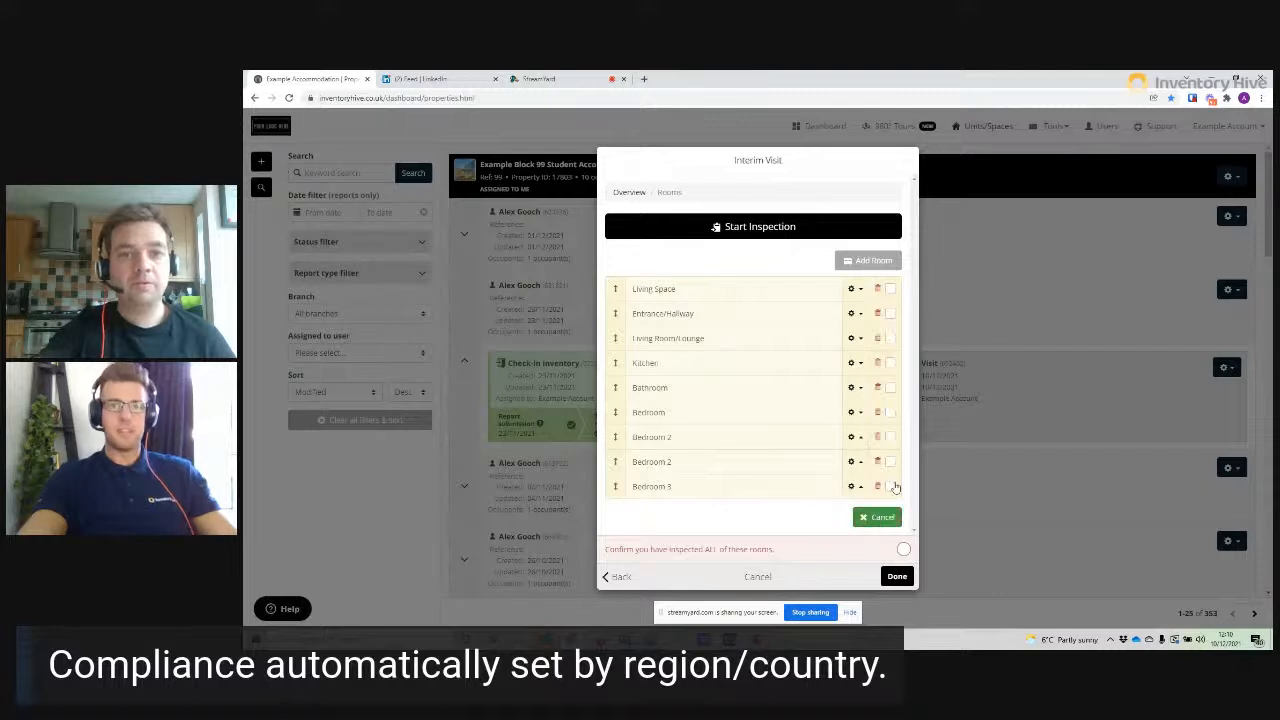
pyautogui.click(890, 486)
pyautogui.click(890, 461)
pyautogui.click(890, 437)
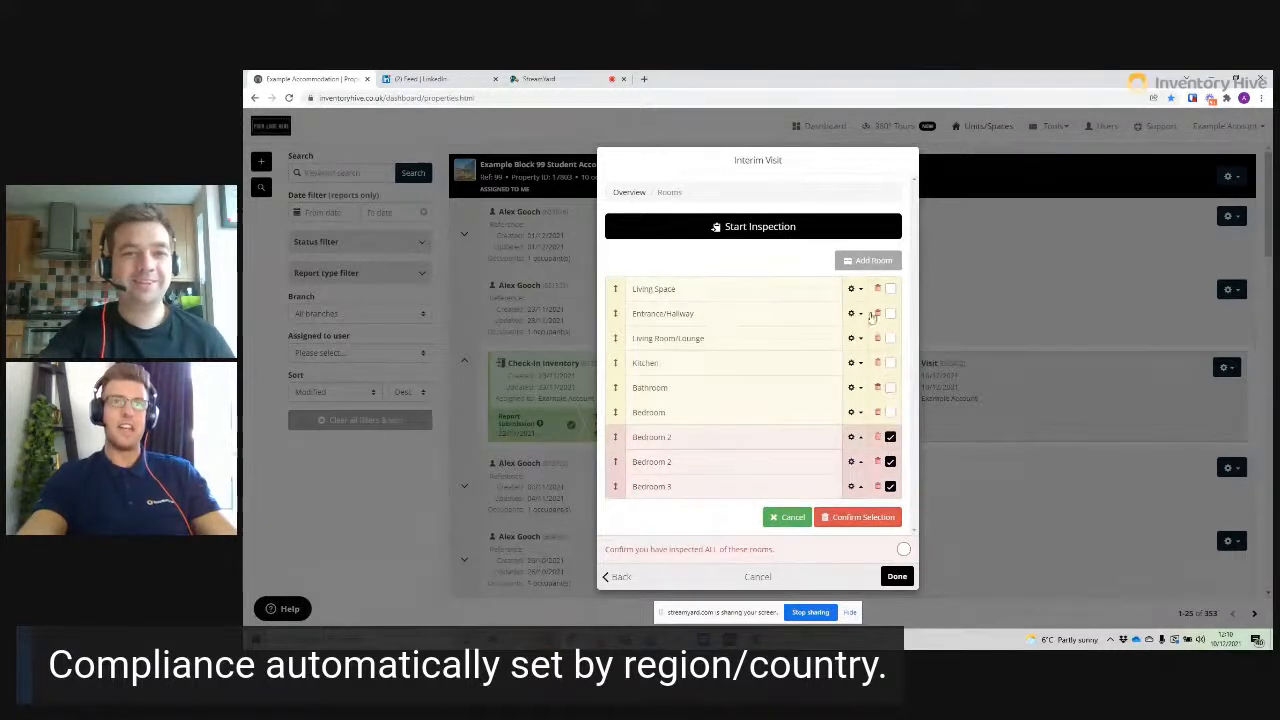
pyautogui.click(890, 338)
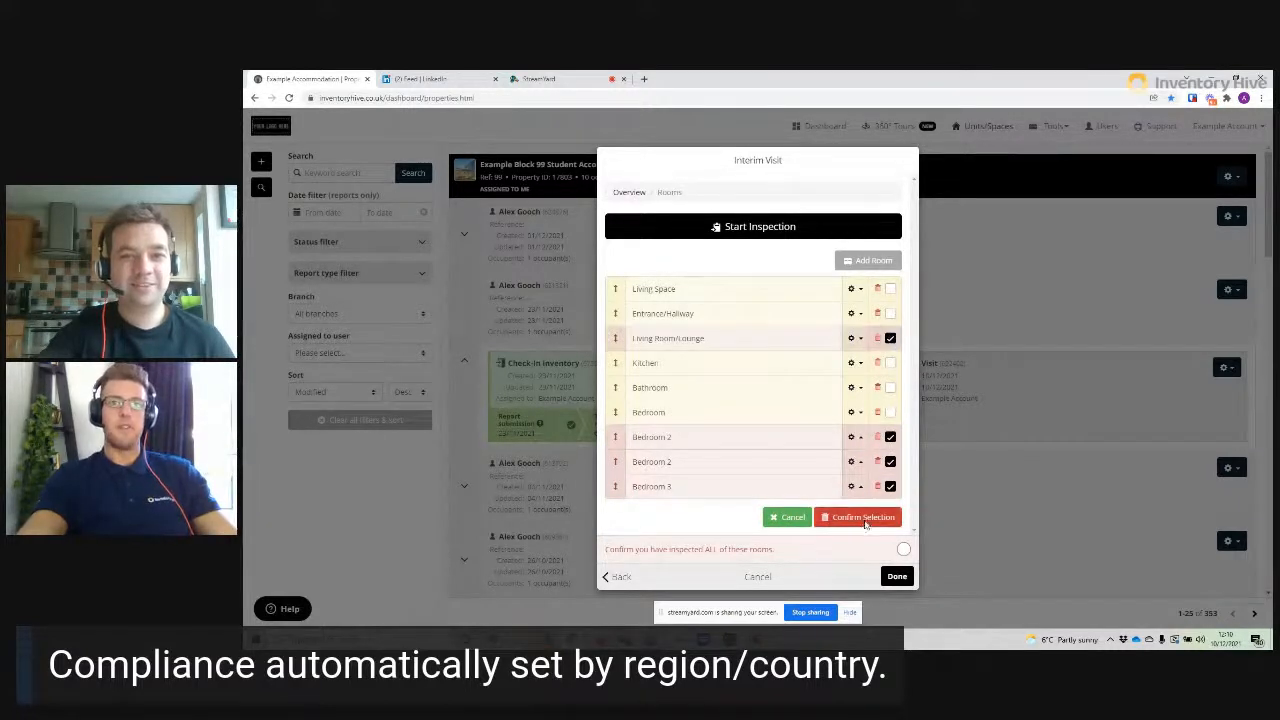
pyautogui.click(864, 517)
pyautogui.click(850, 412)
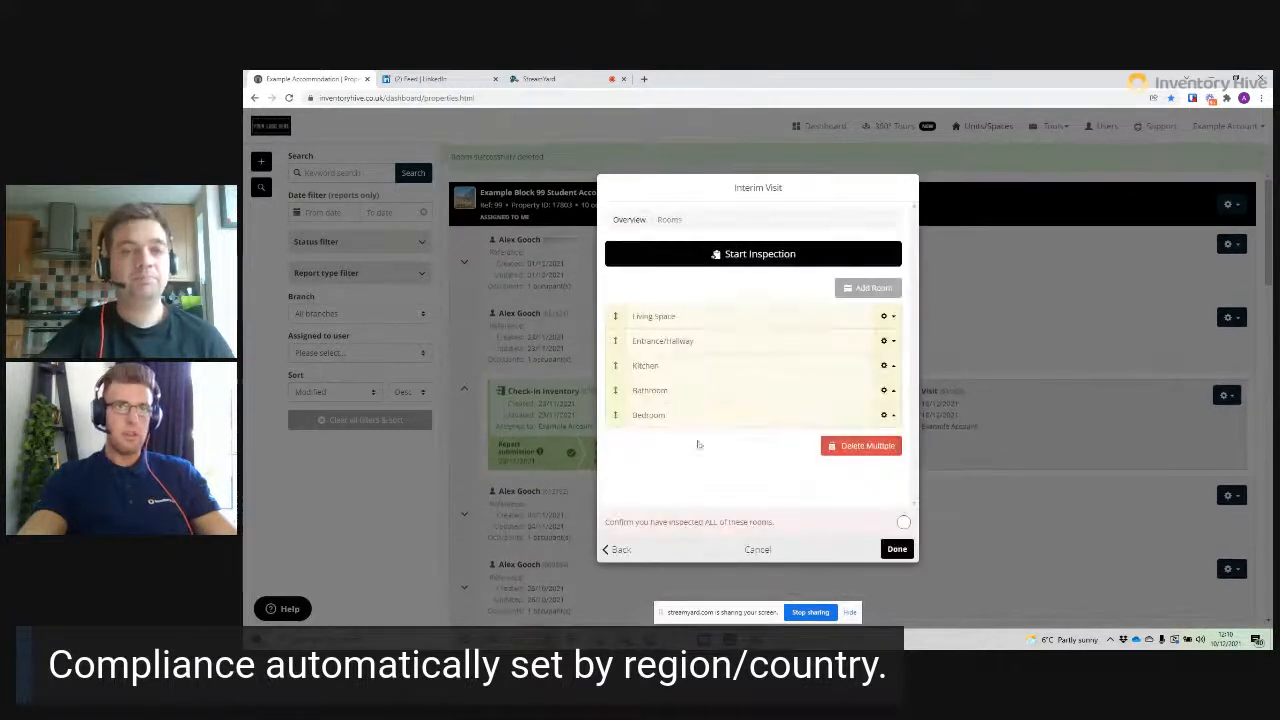
pyautogui.moveTo(619, 341); pyautogui.dragTo(616, 314)
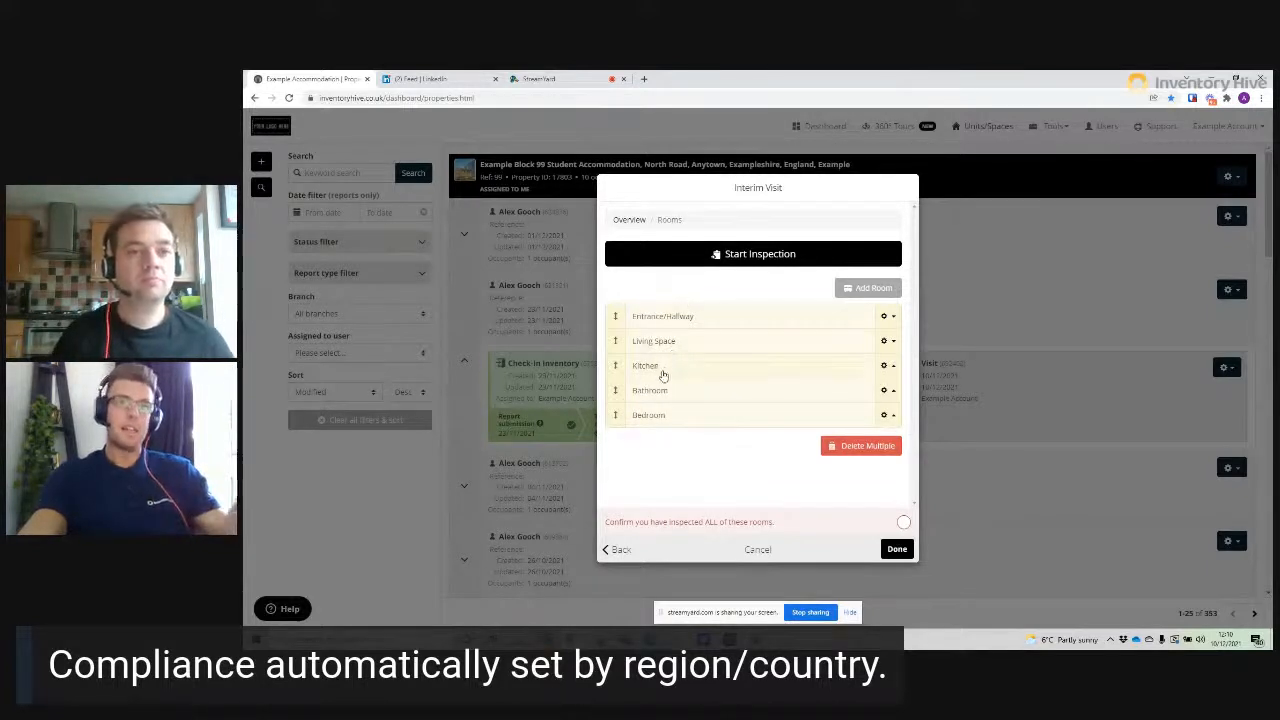
# - Describe the Entrance/Hallway General Overview as Clean & Tidy, No tenancy agreement breaches evident and No maintenance issues raised
pyautogui.click(706, 326)
pyautogui.click(714, 317)
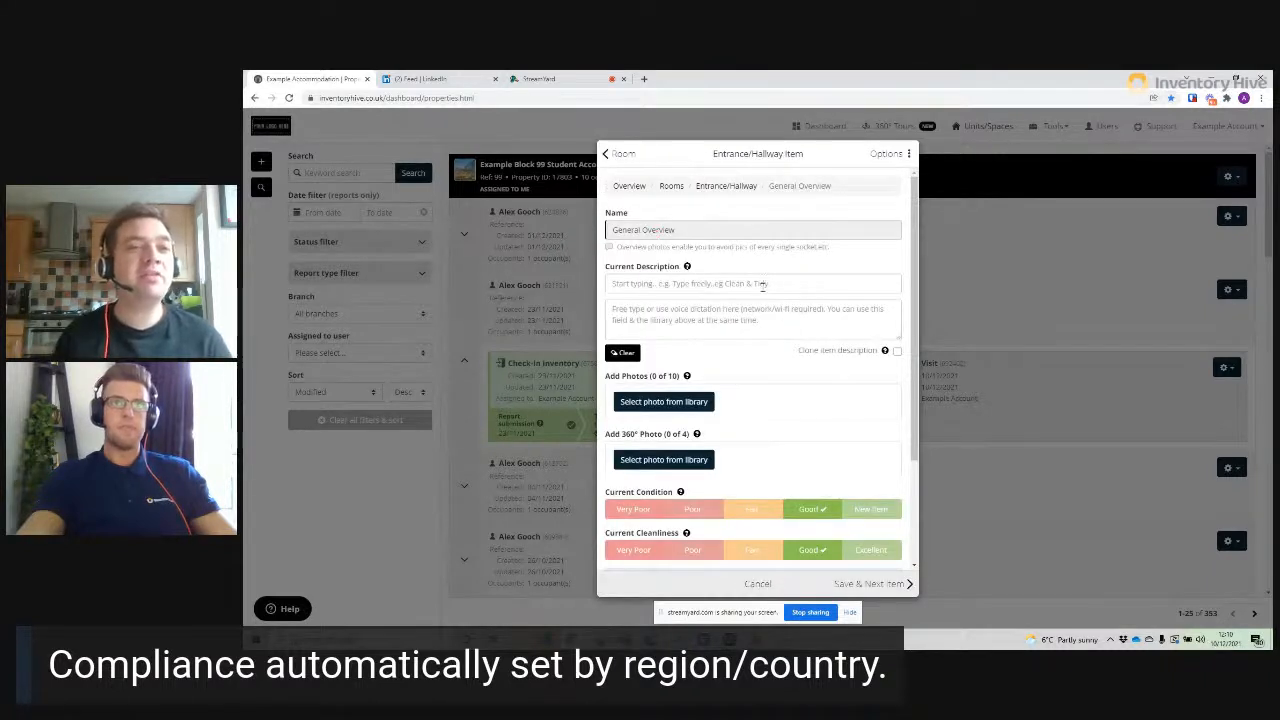
pyautogui.click(763, 284)
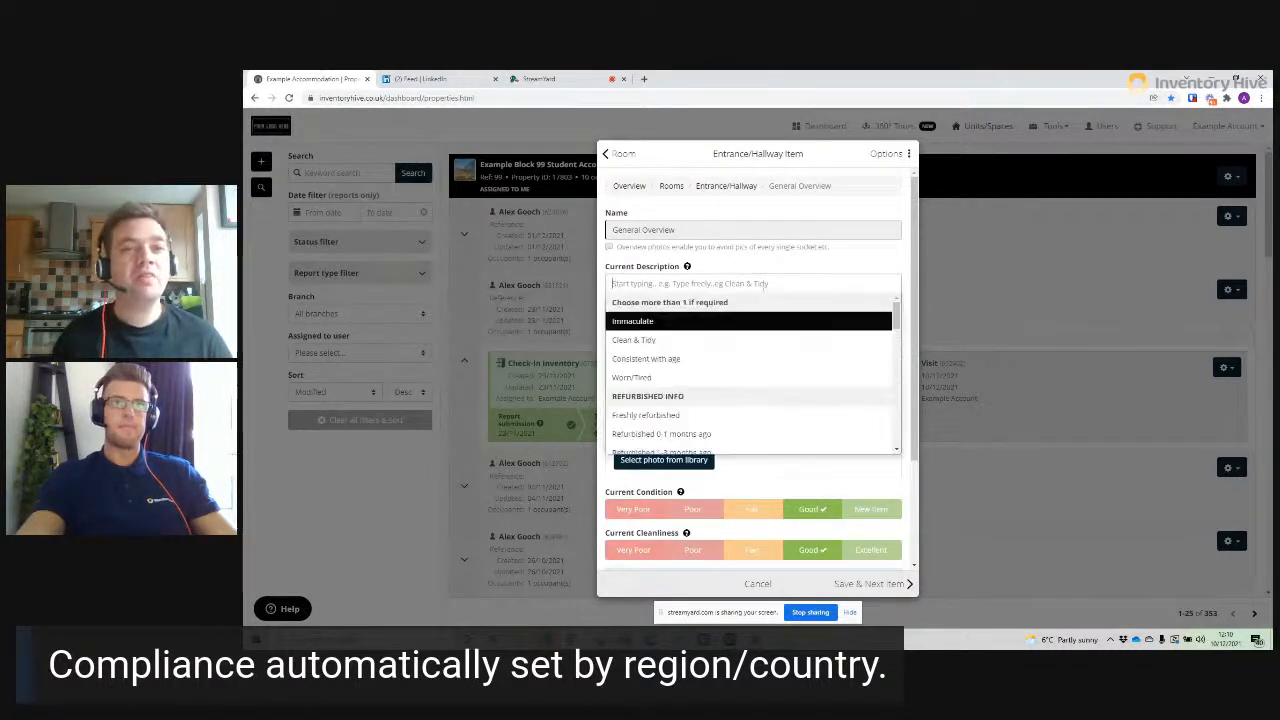
pyautogui.click(730, 341)
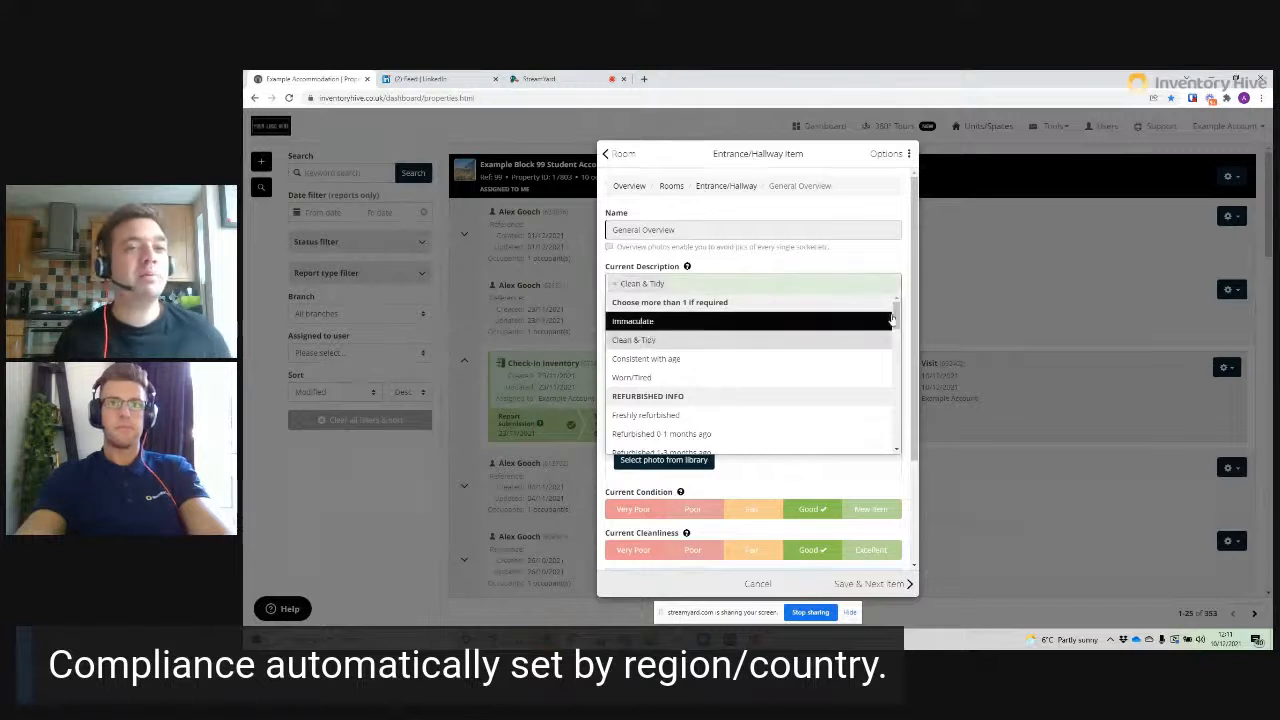
pyautogui.moveTo(896, 318); pyautogui.dragTo(894, 416)
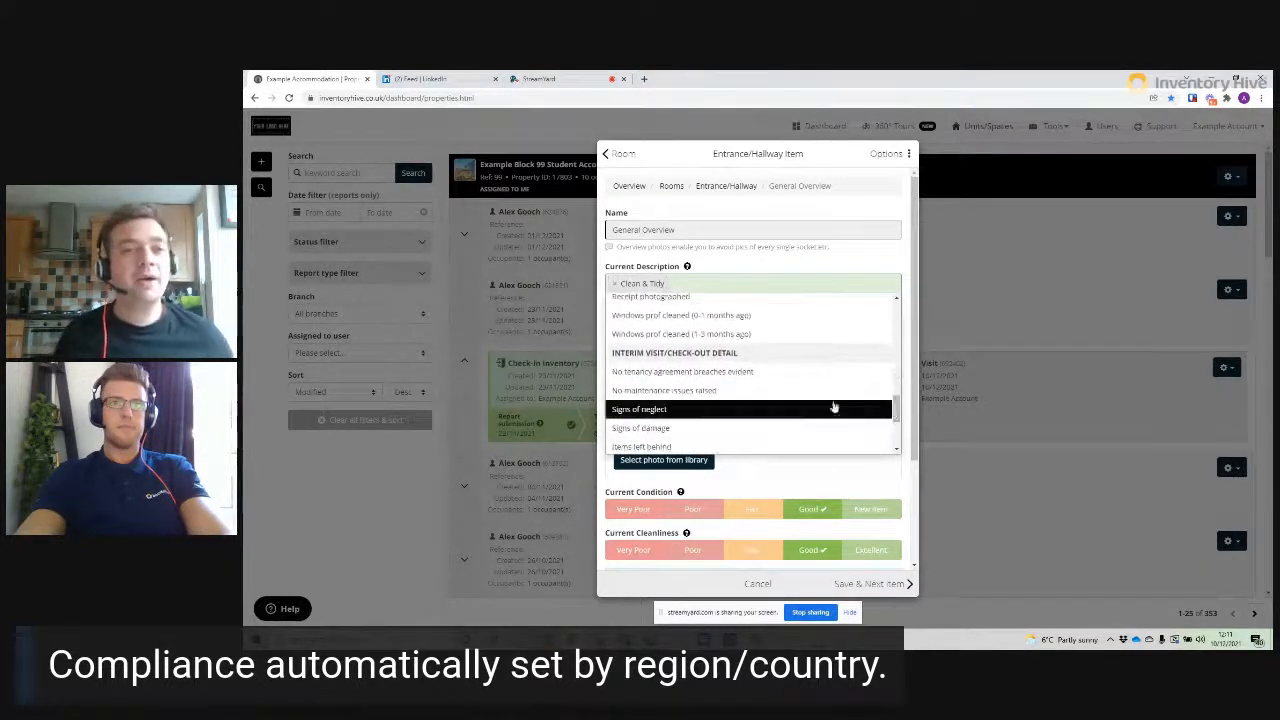
pyautogui.click(668, 372)
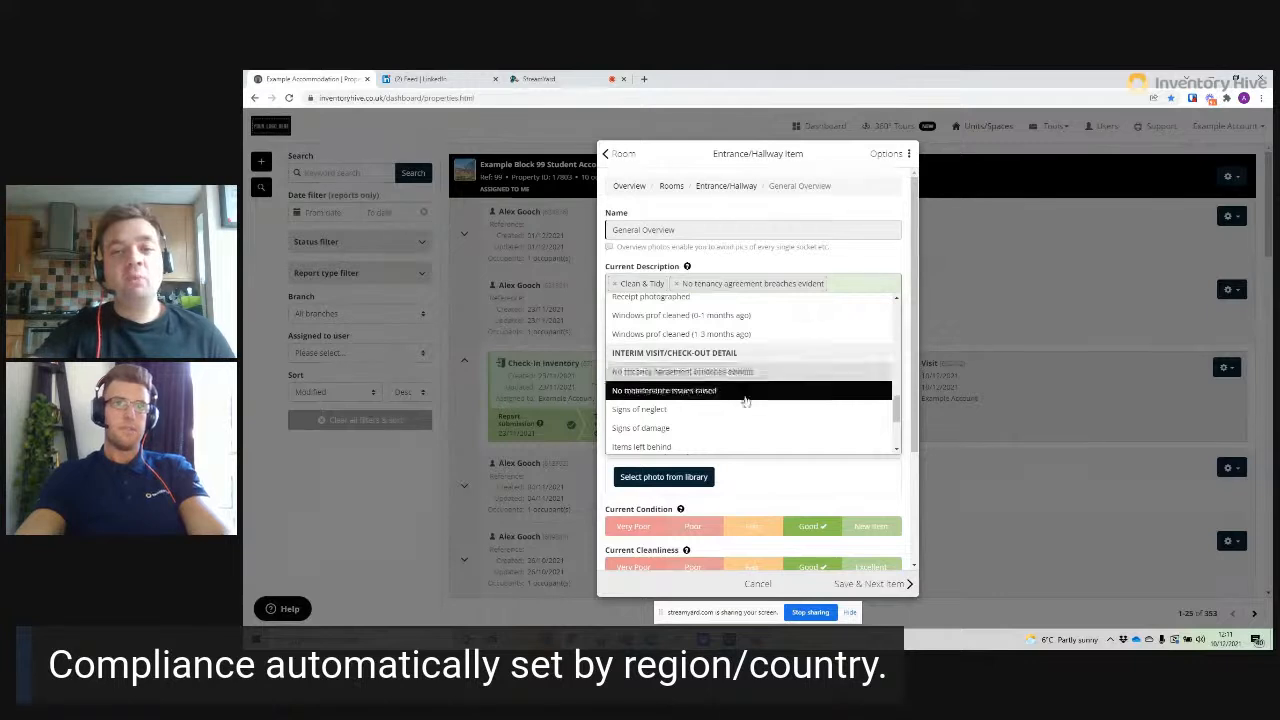
pyautogui.click(811, 258)
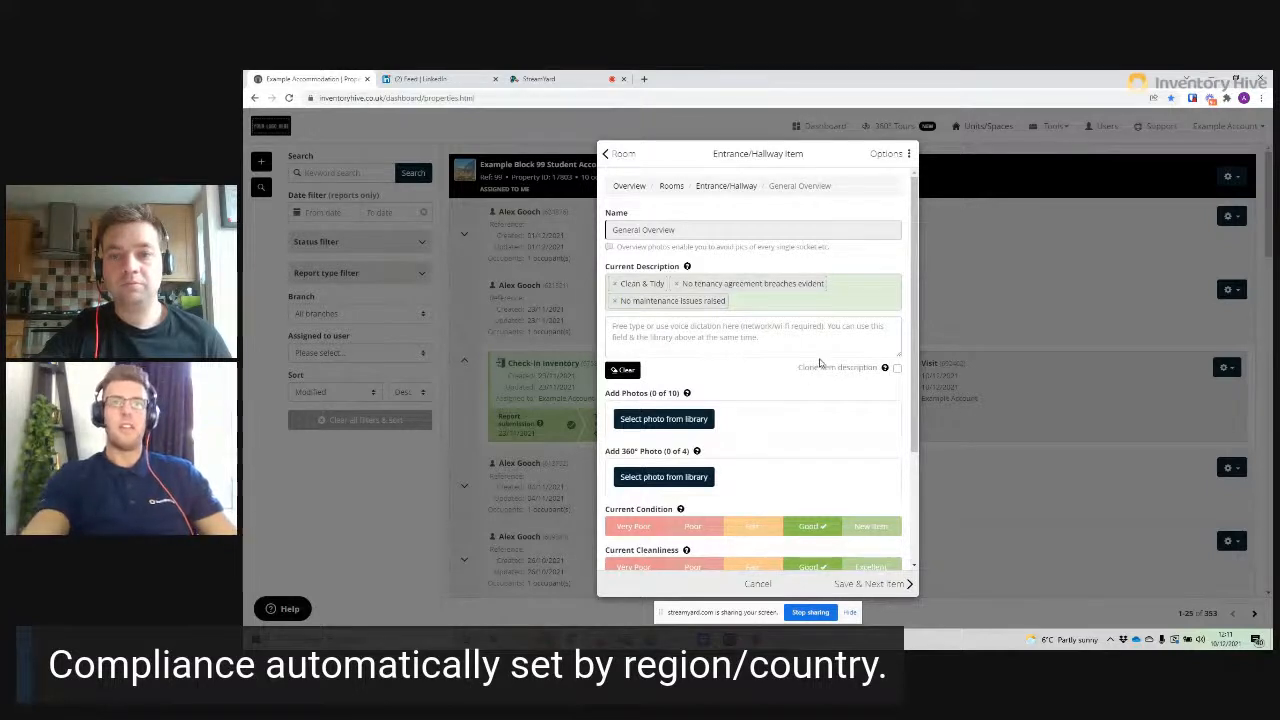
# - Enable cloning of the Entrance/Hallway item description, and save the Entrance/Hallway and Living Space General Overview items
pyautogui.click(897, 369)
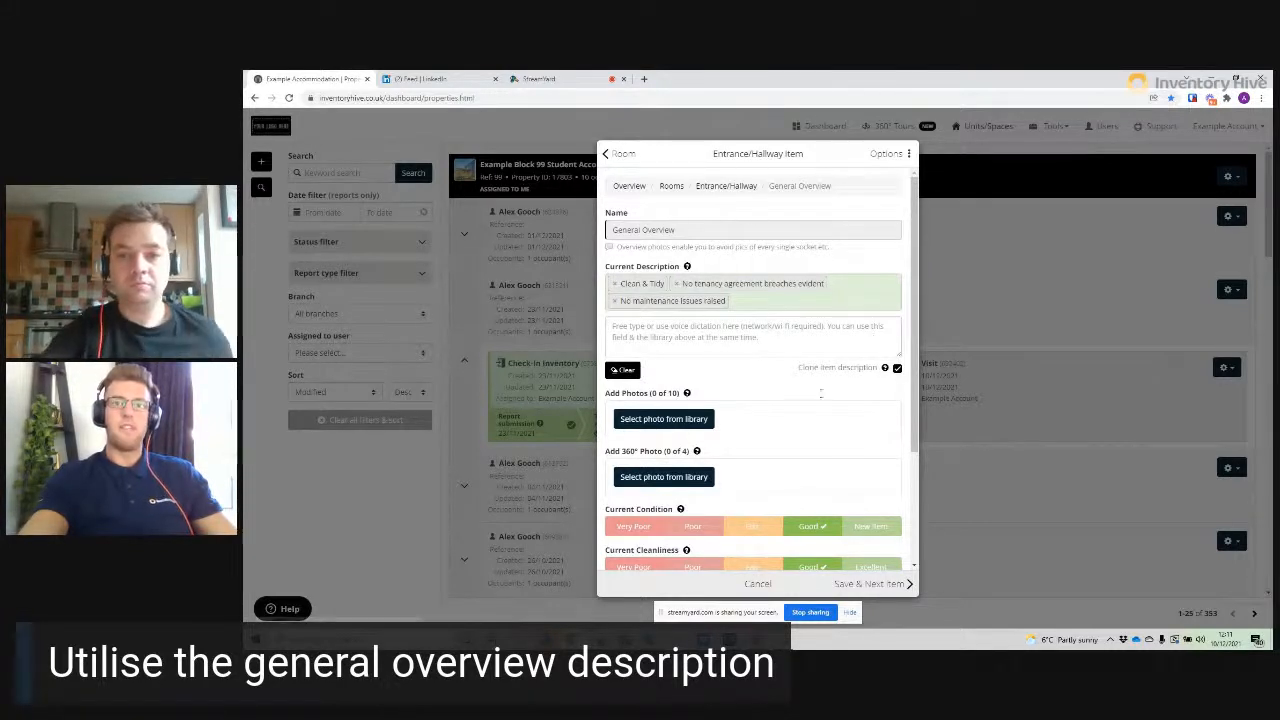
pyautogui.click(869, 583)
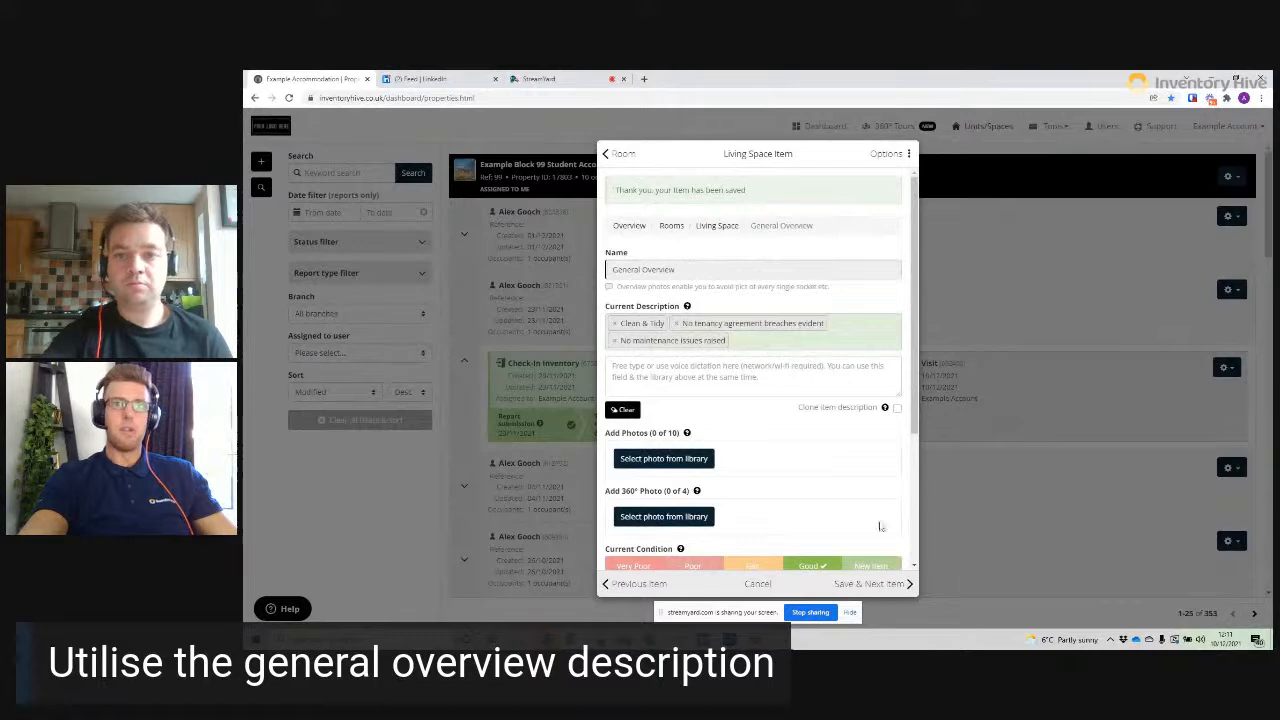
pyautogui.click(871, 583)
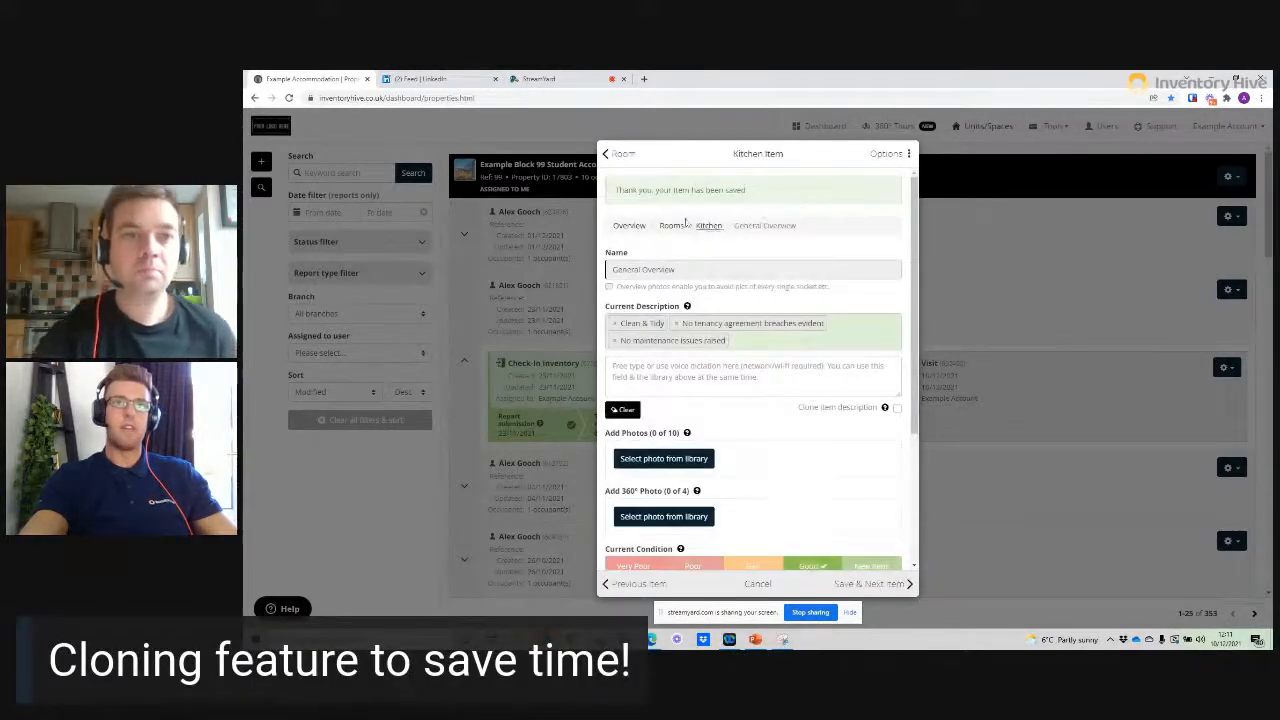
# - Check the cloned description in the Kitchen's General Overview and return to the list of rooms
pyautogui.click(671, 226)
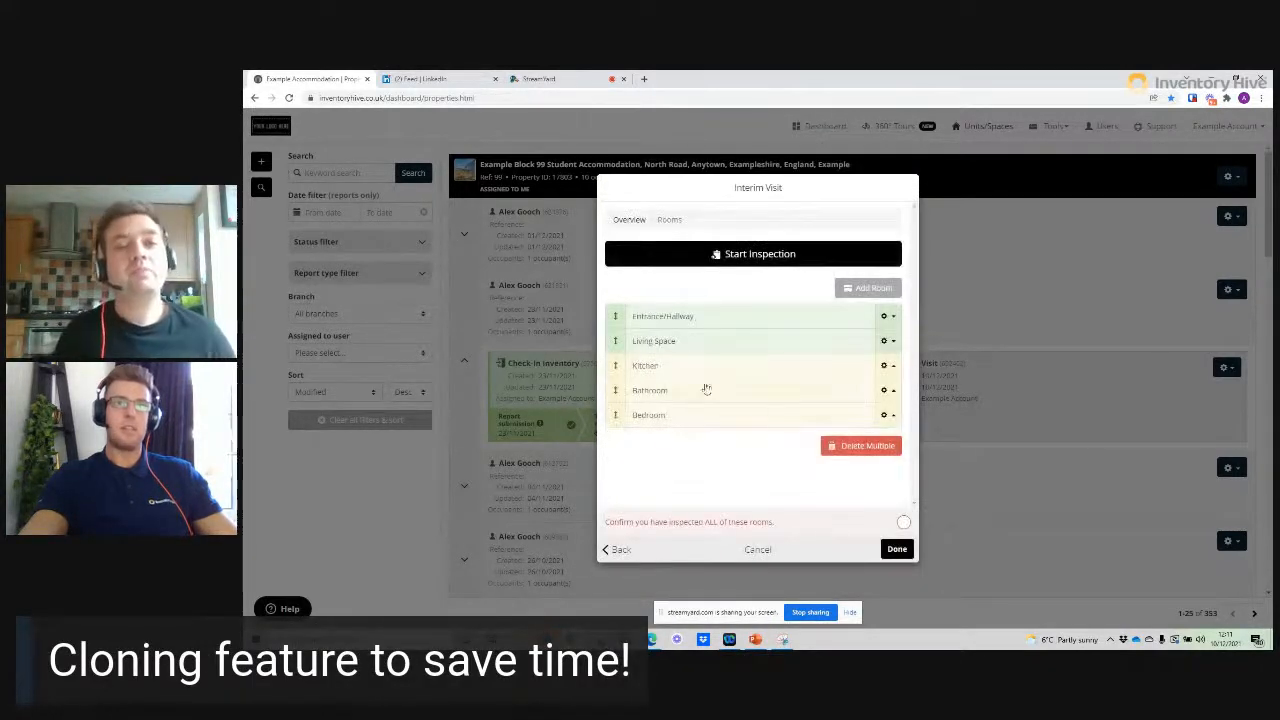
pyautogui.click(701, 368)
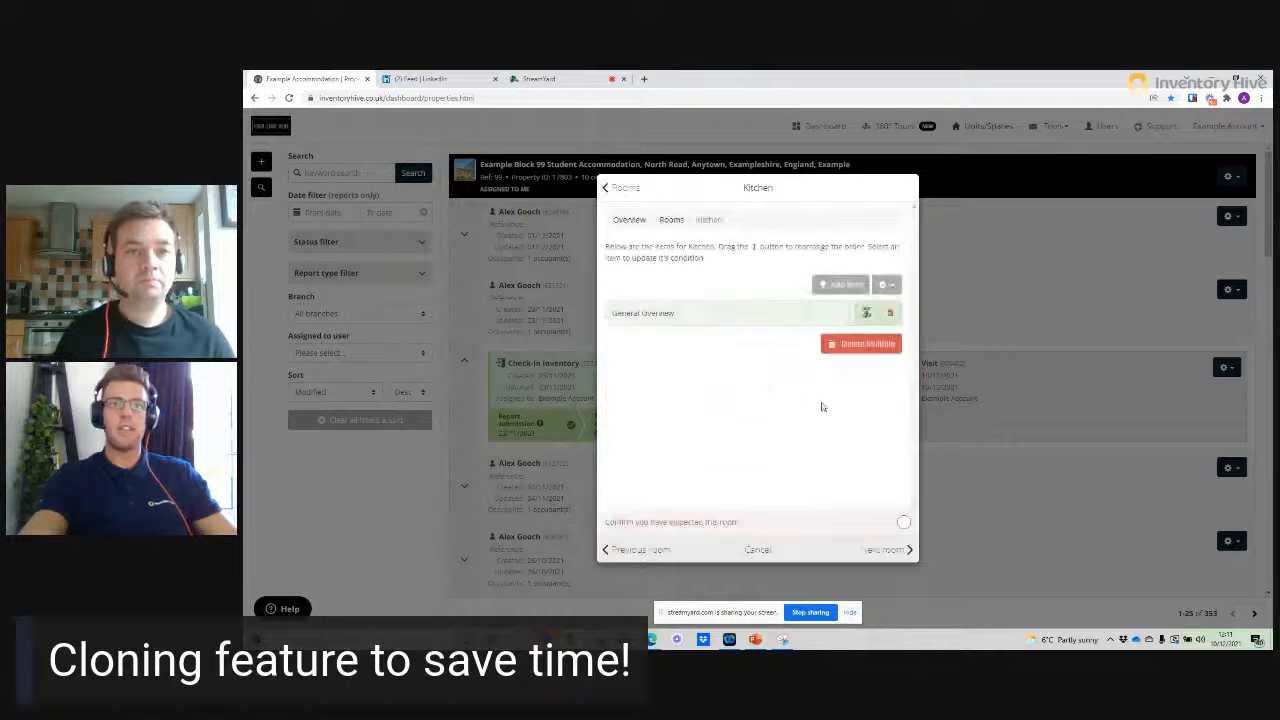
pyautogui.click(774, 313)
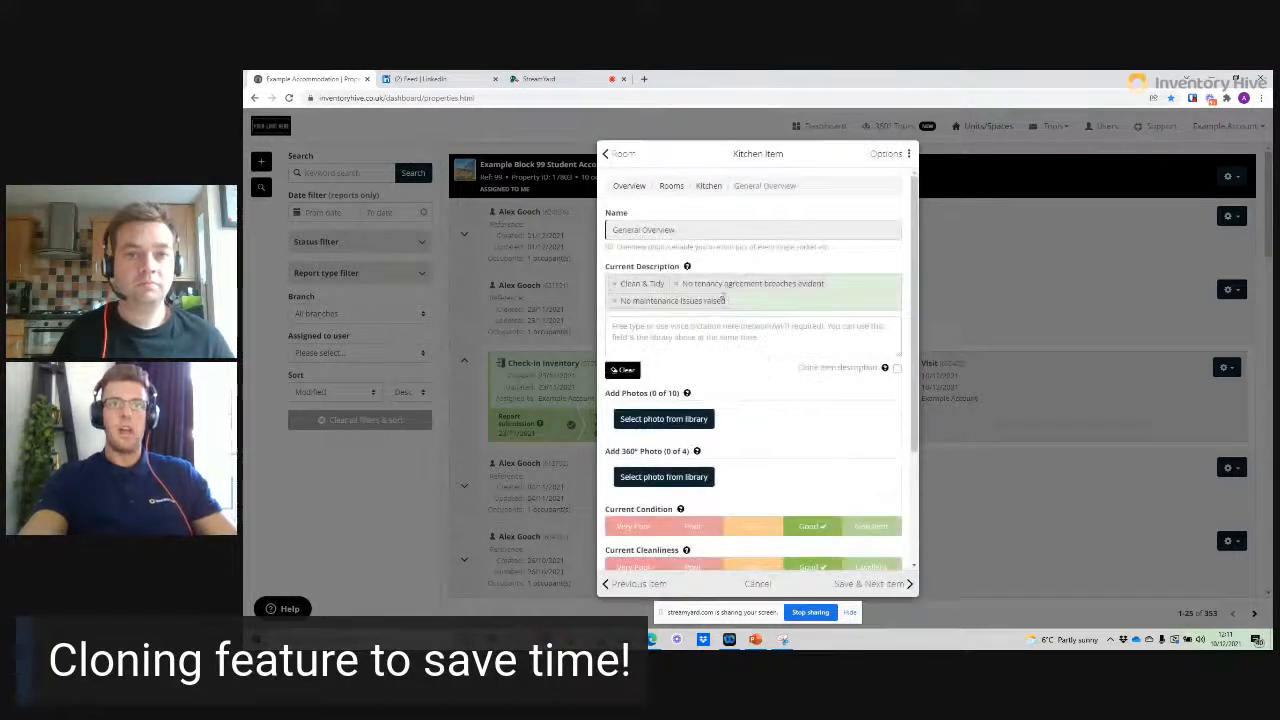
pyautogui.click(671, 186)
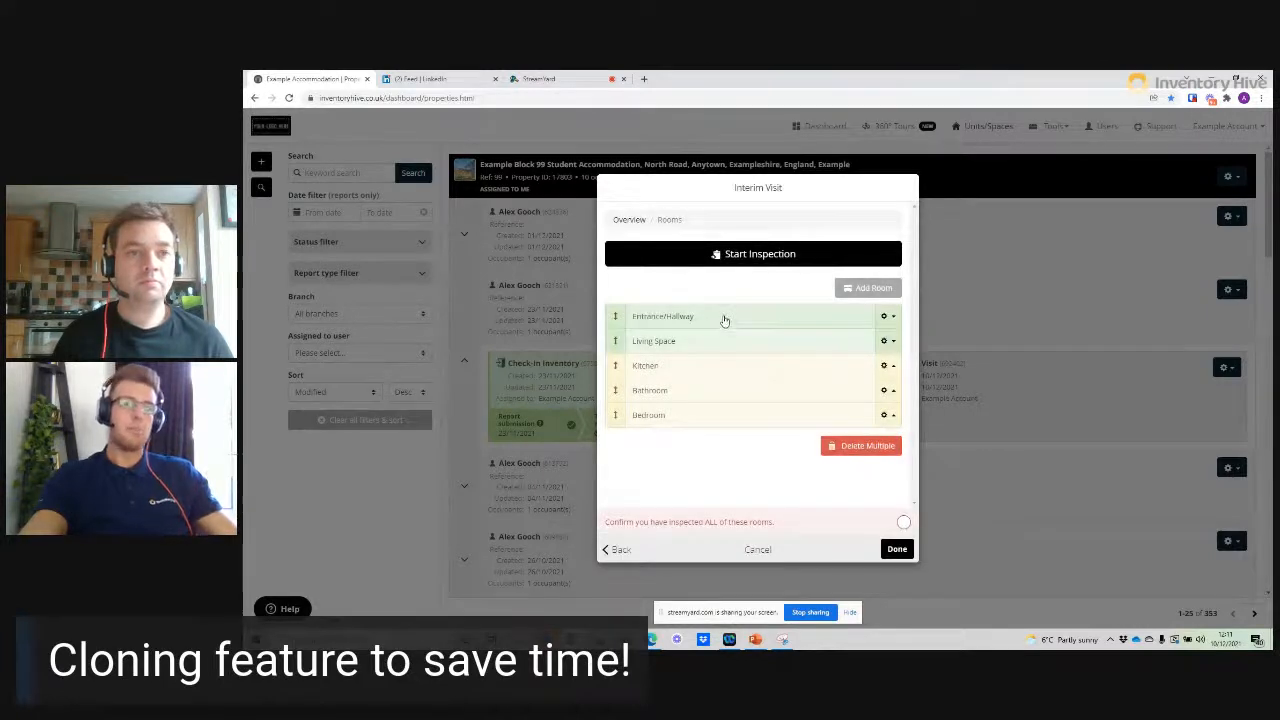
# - Go through the Entrance/Hallway overview to the Living Space General Overview, view both of its photos and return to the report overview
pyautogui.click(724, 319)
pyautogui.click(713, 316)
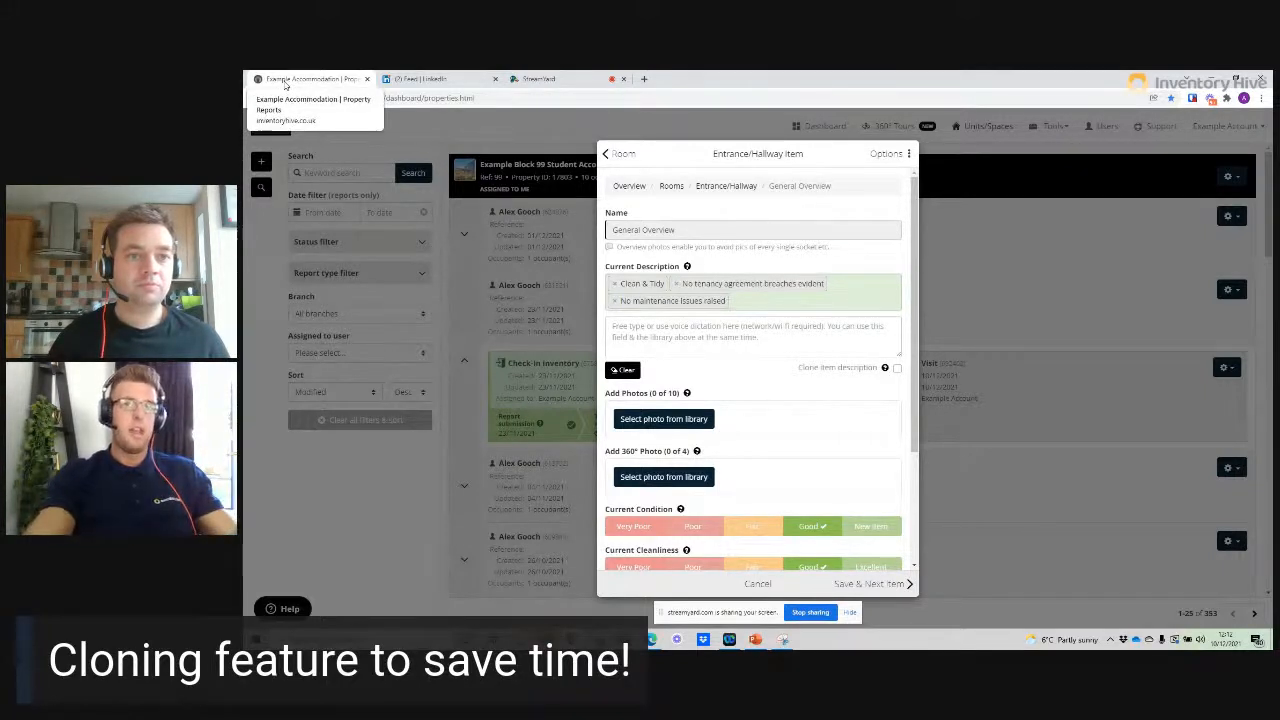
pyautogui.click(880, 584)
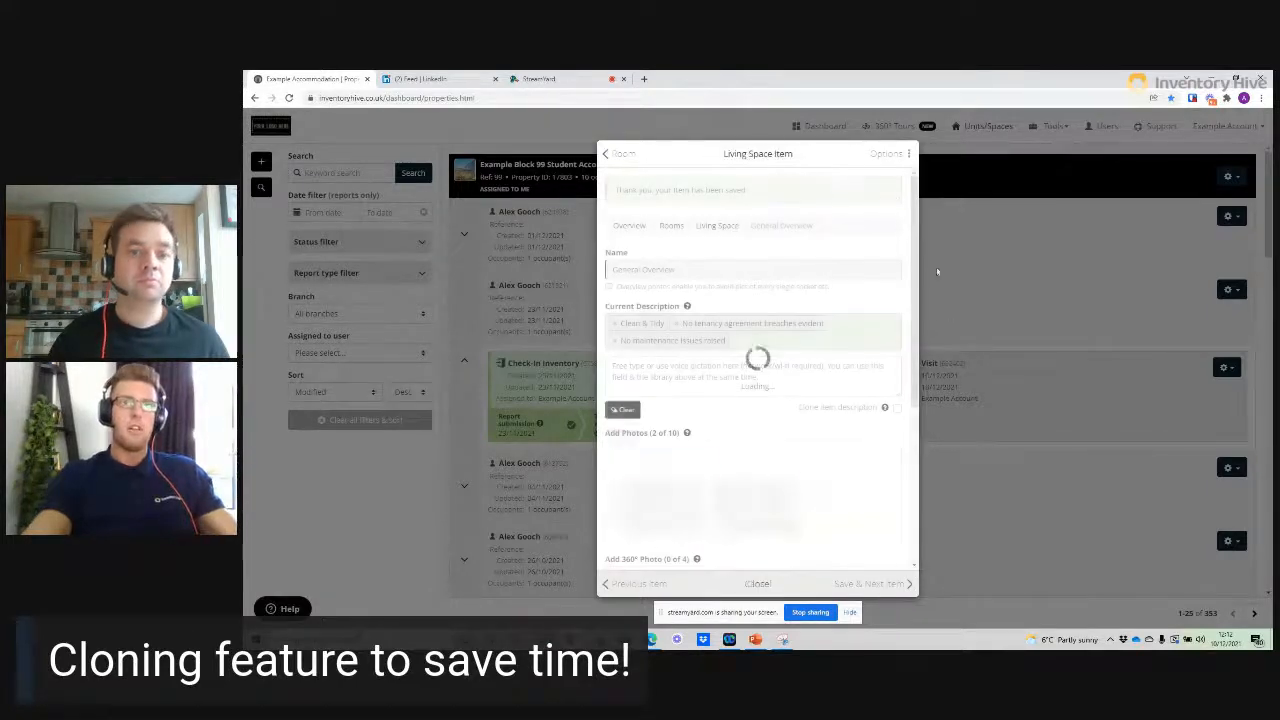
pyautogui.click(665, 500)
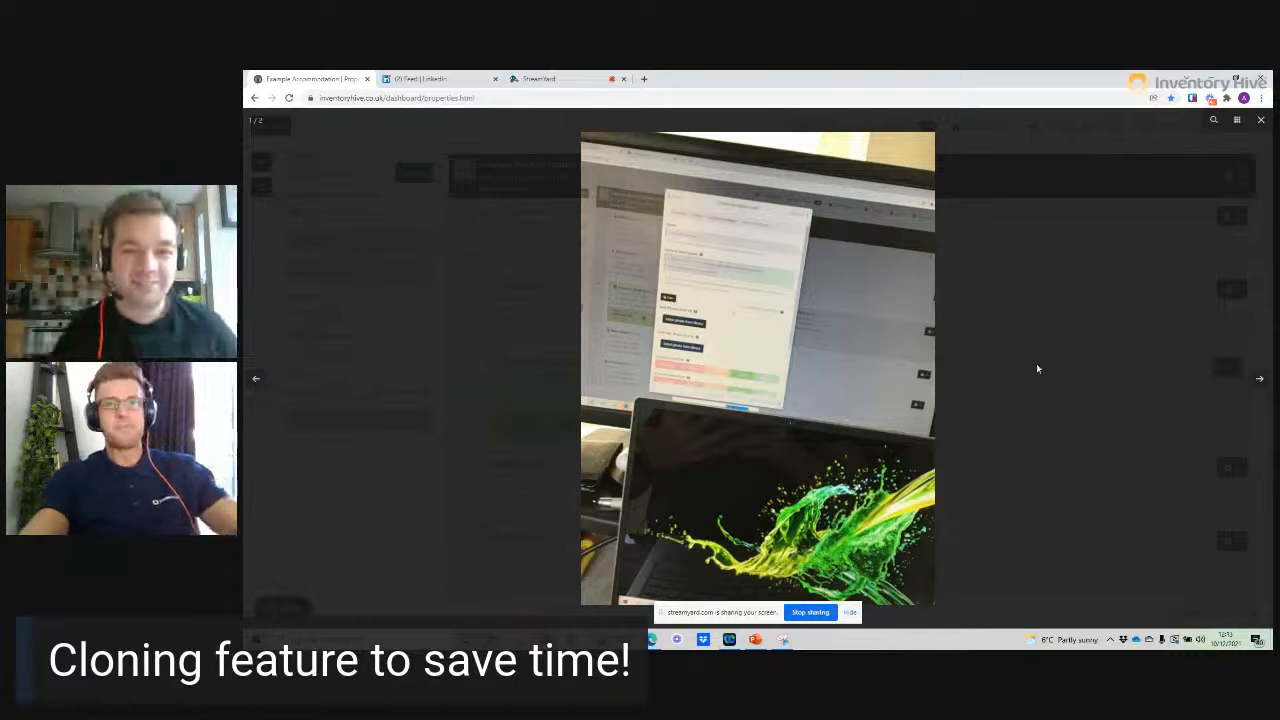
pyautogui.click(1262, 381)
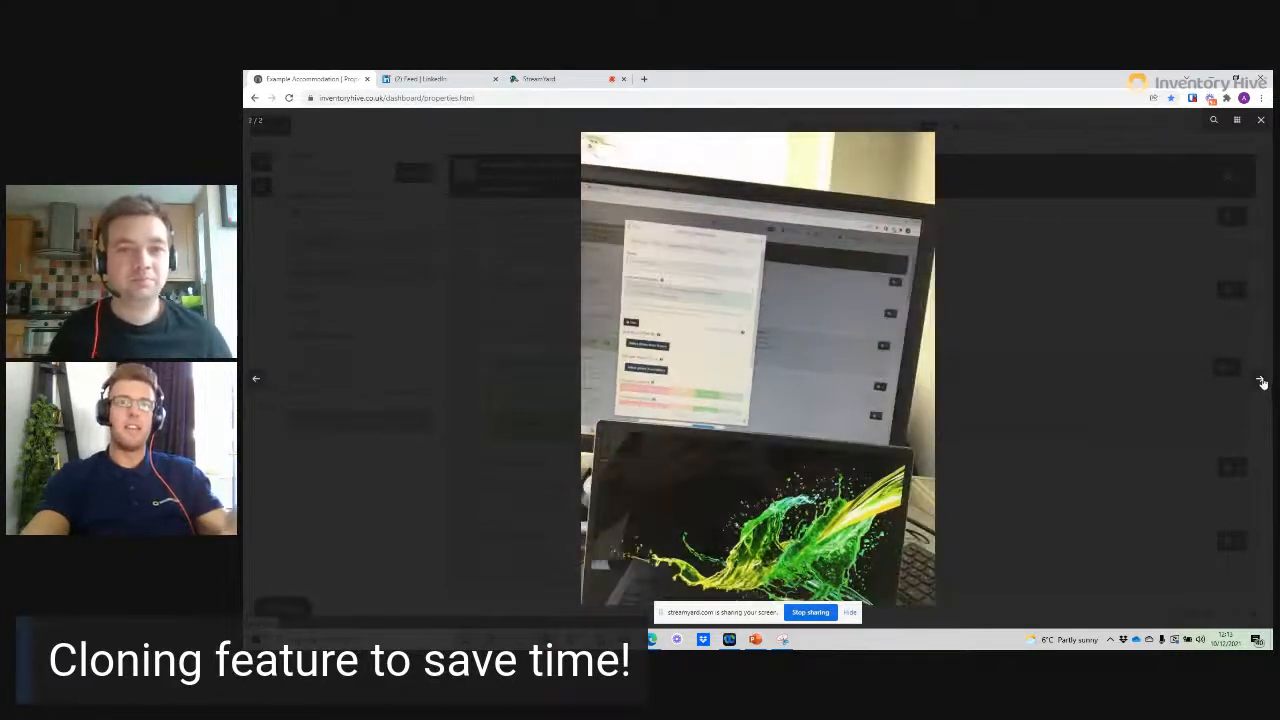
pyautogui.click(1262, 120)
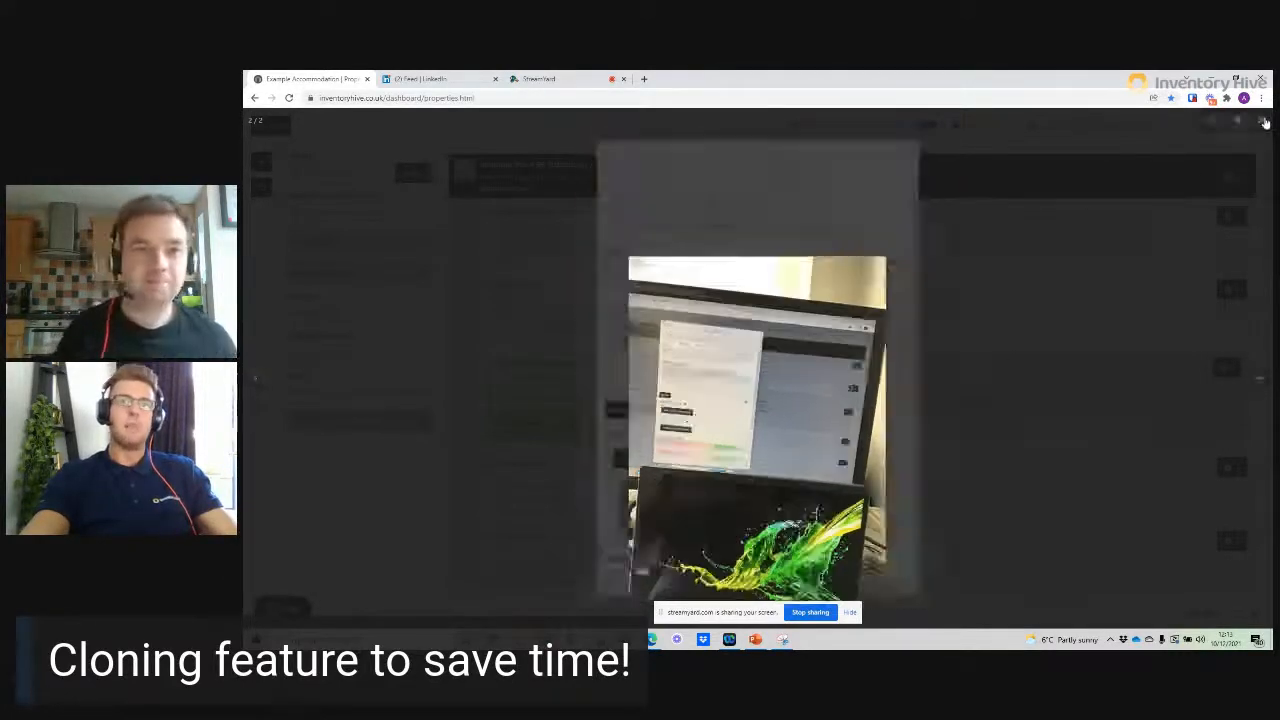
pyautogui.click(760, 584)
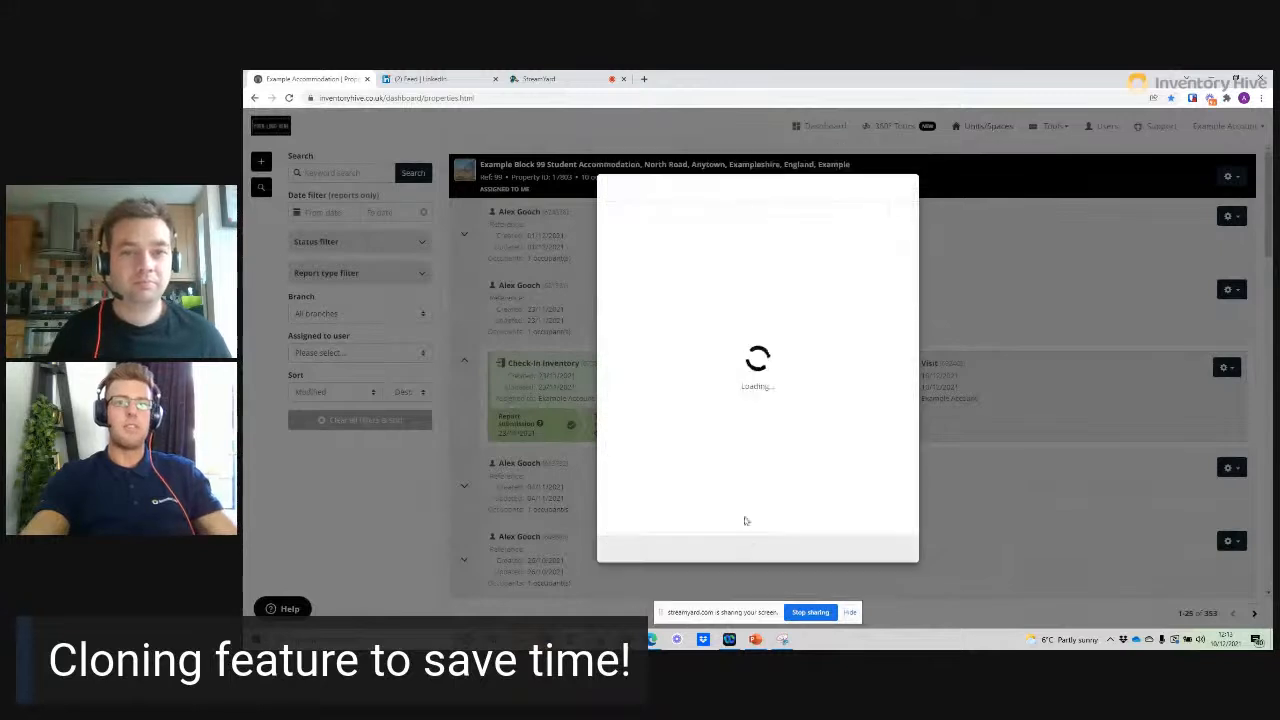
pyautogui.click(758, 551)
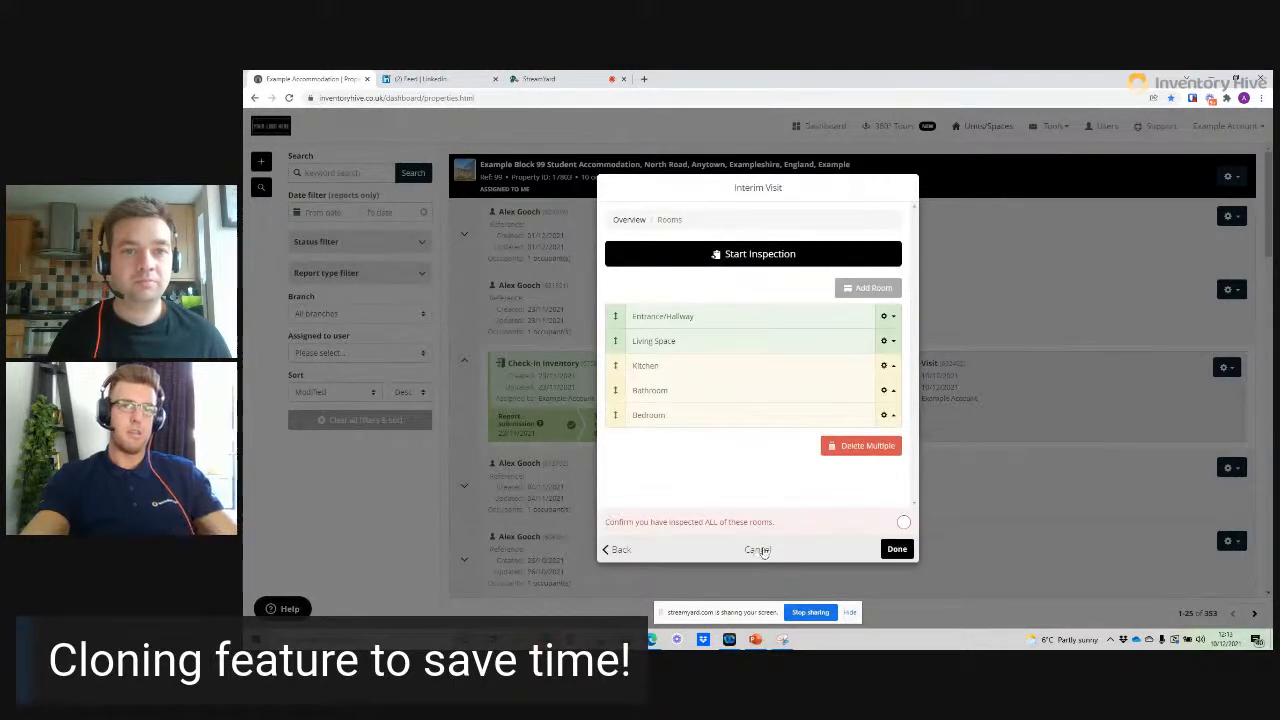
pyautogui.click(907, 550)
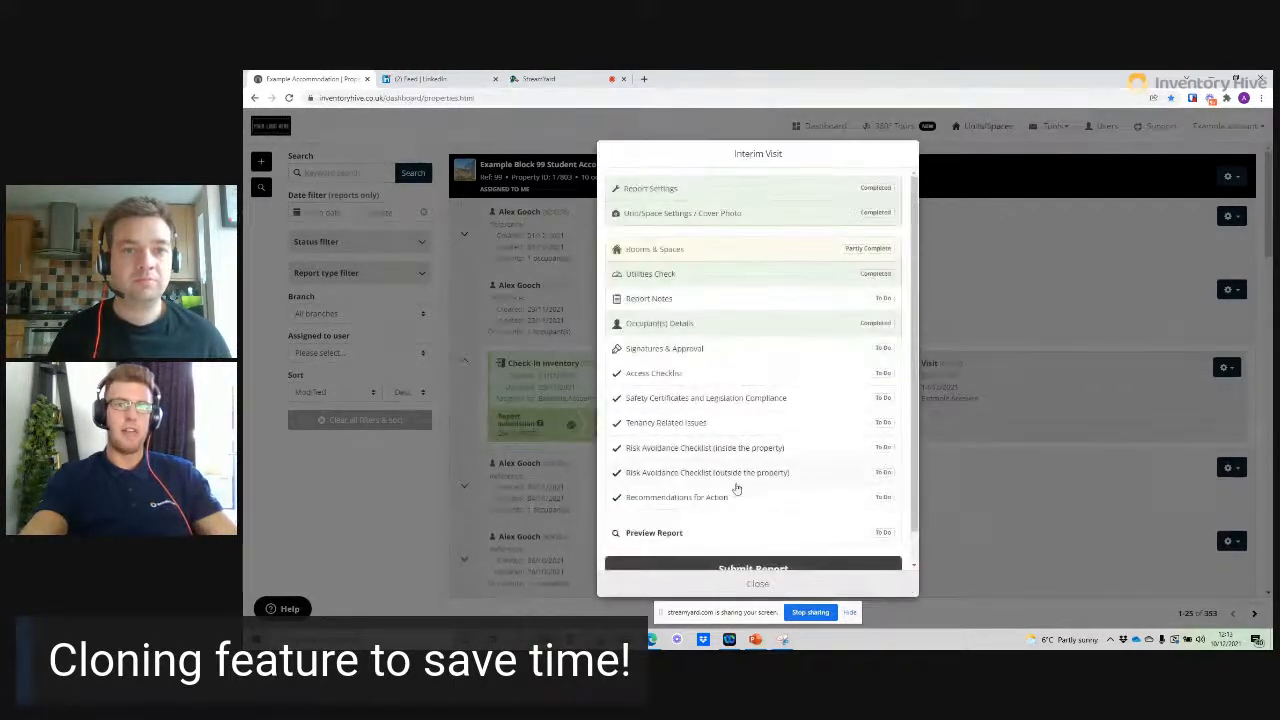
# - Preview the interim visit report, examine the room descriptions and the Living Space photos' capture details, and close the preview
pyautogui.scroll(-2, 700, 500)
pyautogui.click(702, 501)
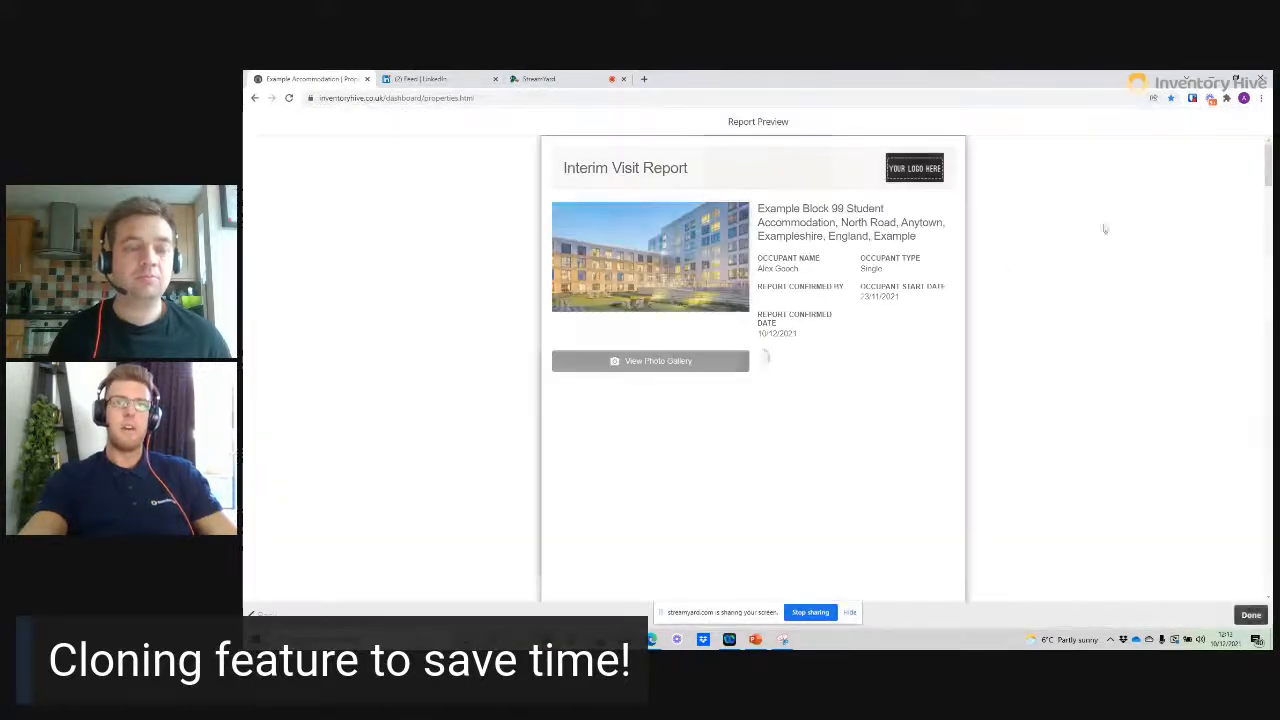
pyautogui.moveTo(1268, 150); pyautogui.dragTo(1264, 343)
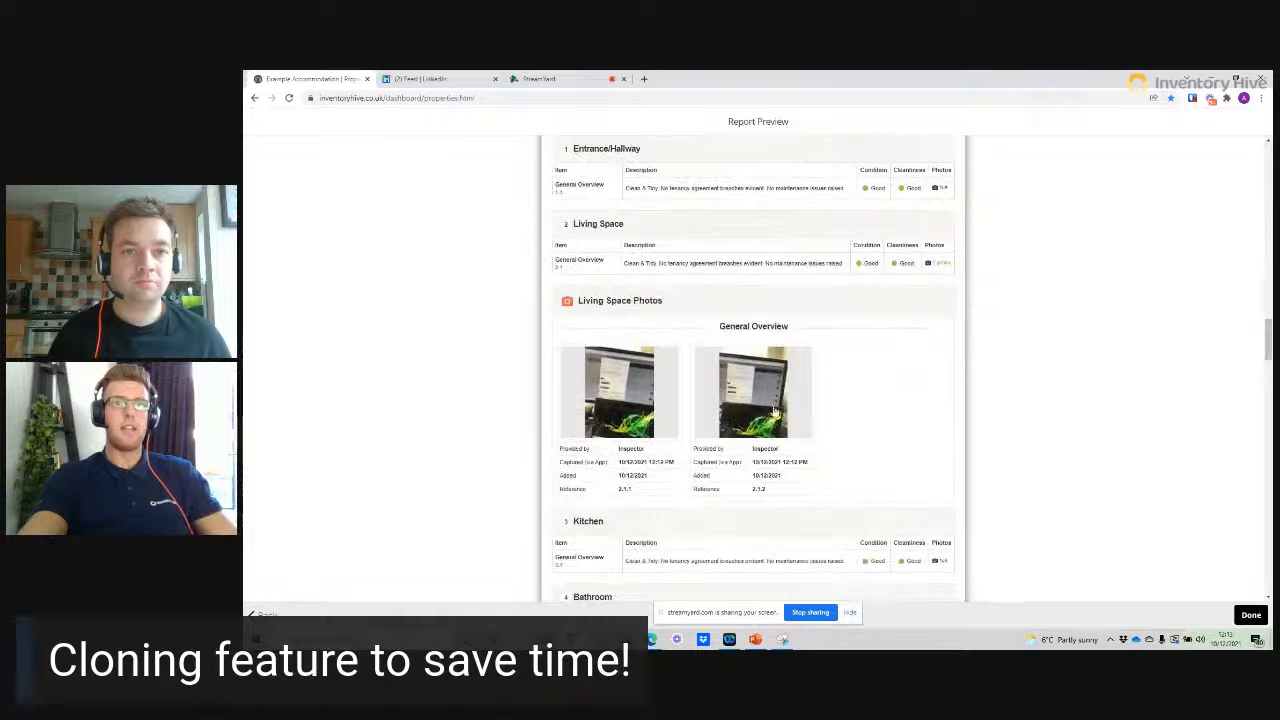
pyautogui.moveTo(662, 263); pyautogui.dragTo(684, 267)
pyautogui.click(684, 271)
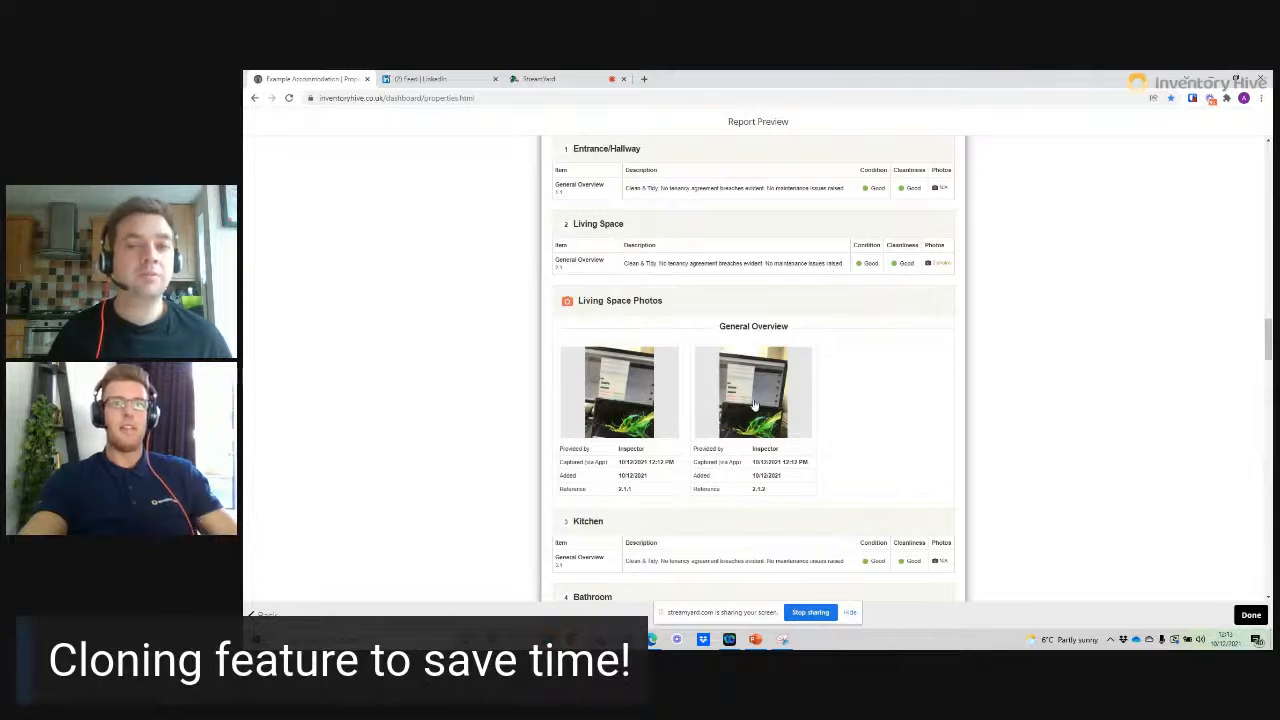
pyautogui.moveTo(812, 466); pyautogui.dragTo(731, 456)
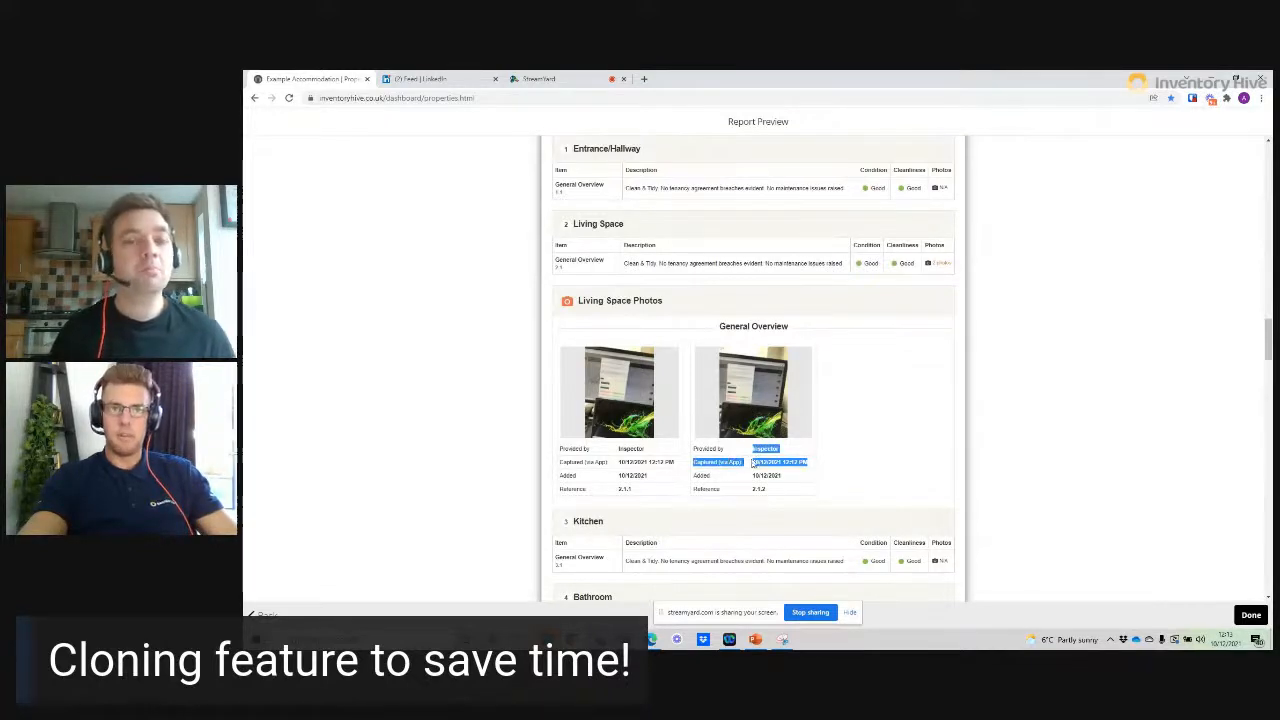
pyautogui.click(754, 462)
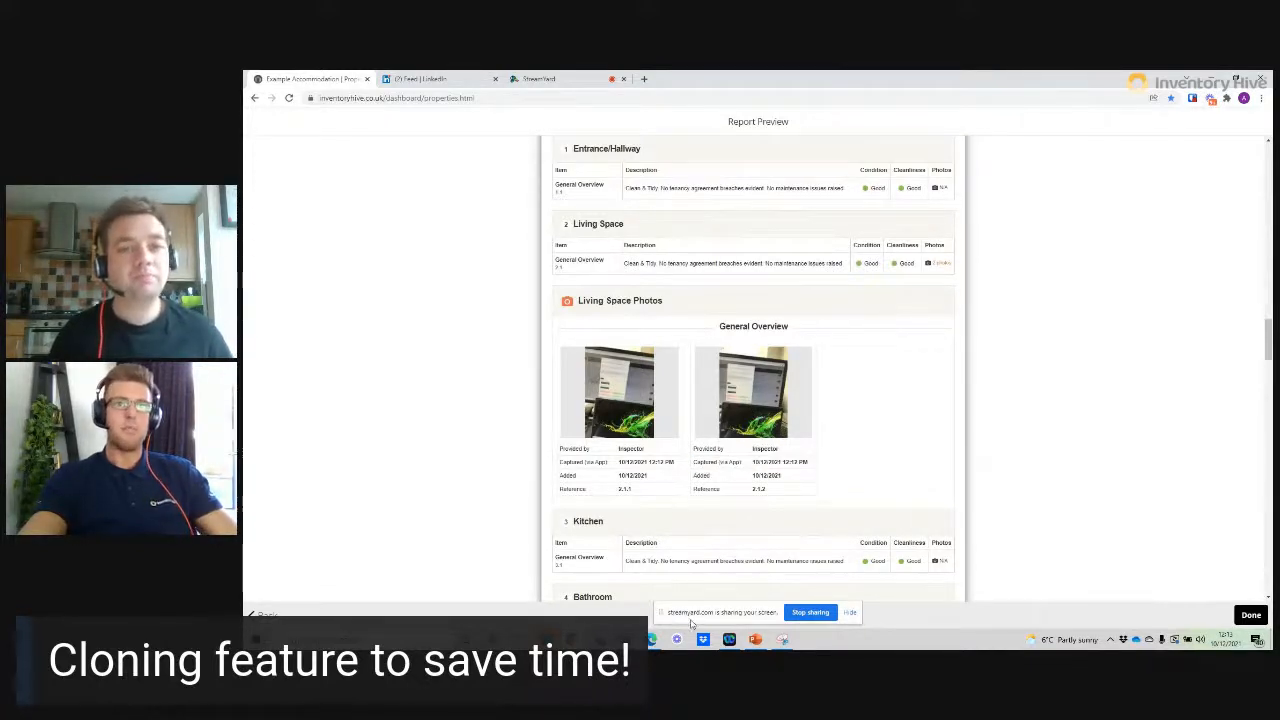
pyautogui.scroll(-1, 755, 350)
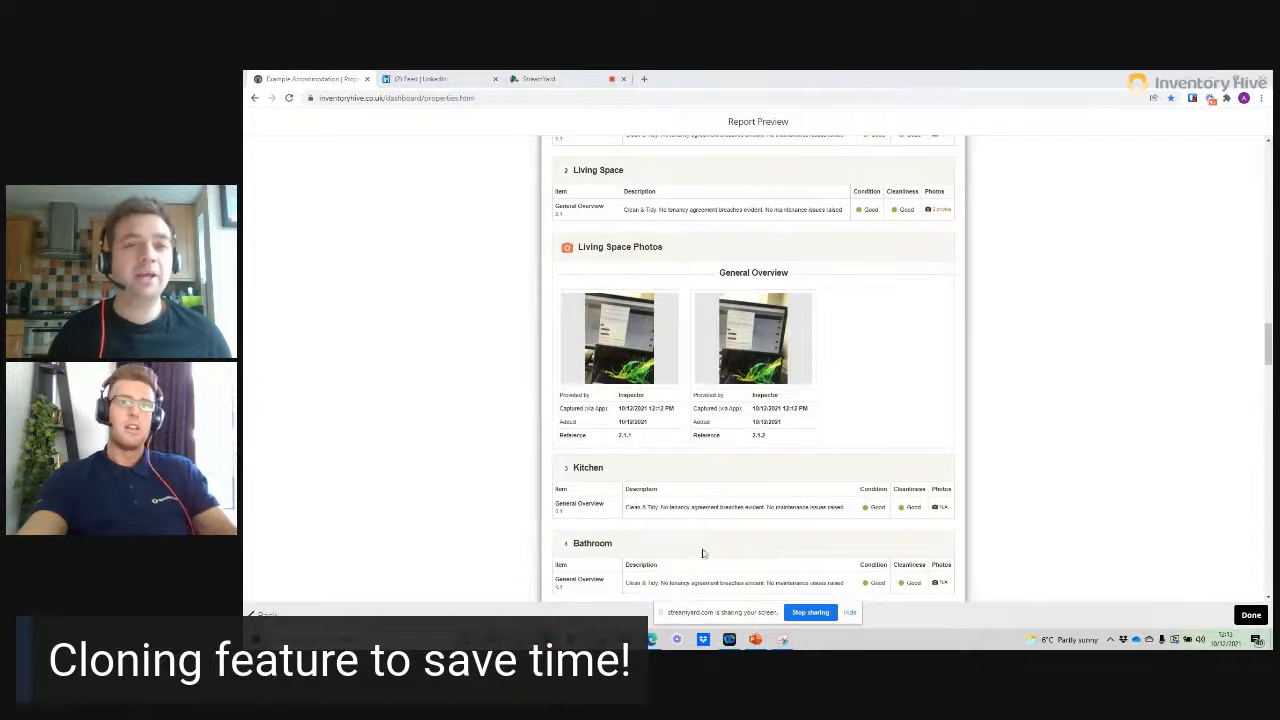
pyautogui.click(1240, 615)
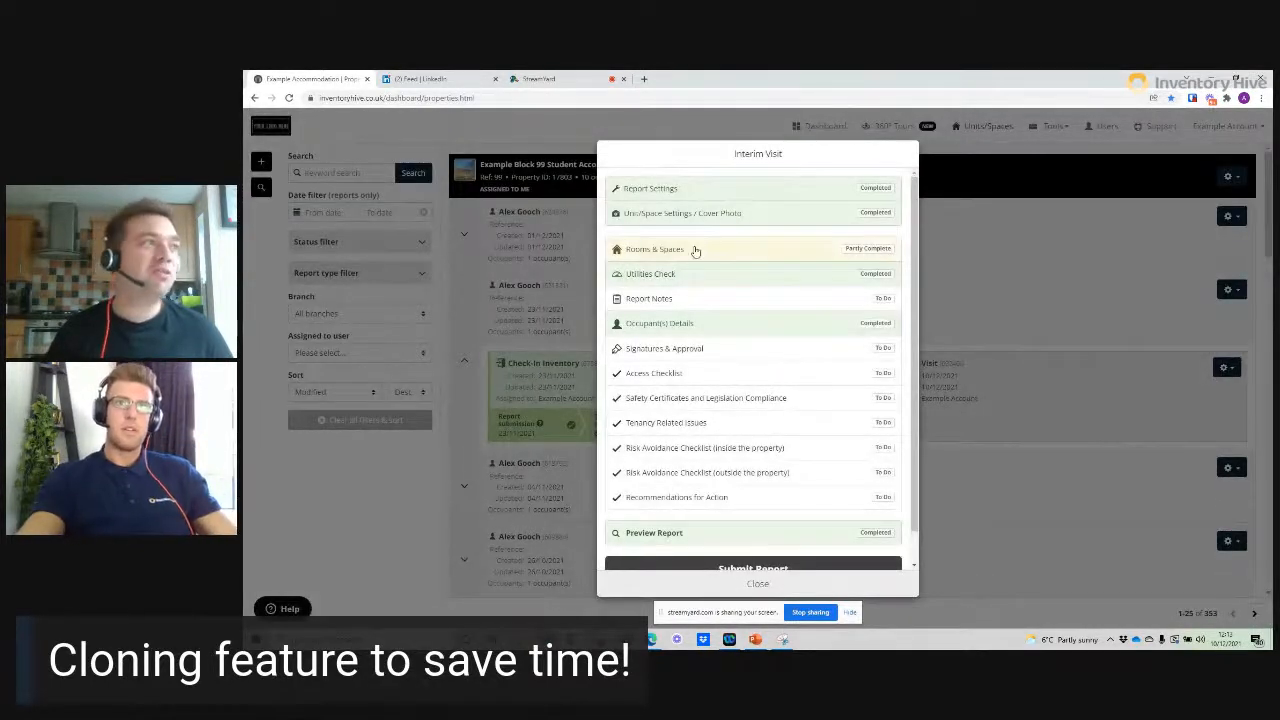
# - Remove "No maintenance issues raised" from the Kitchen General Overview's current description and save the item
pyautogui.click(695, 250)
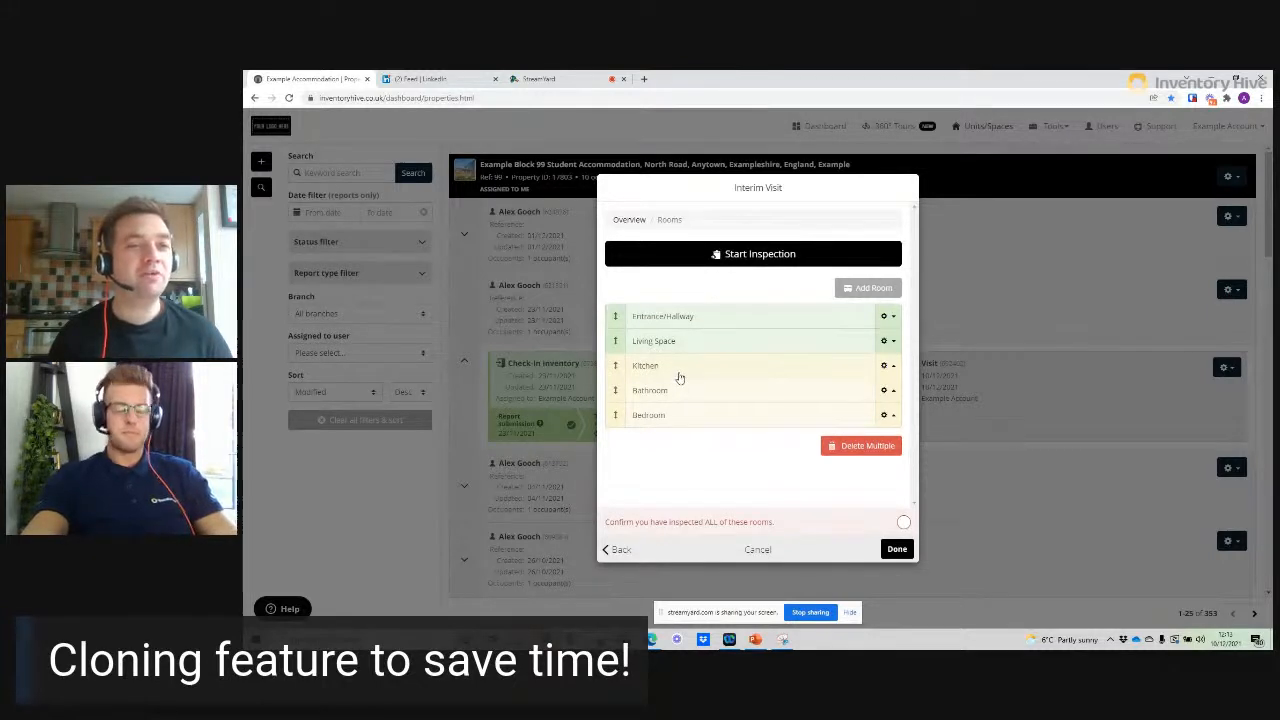
pyautogui.click(679, 370)
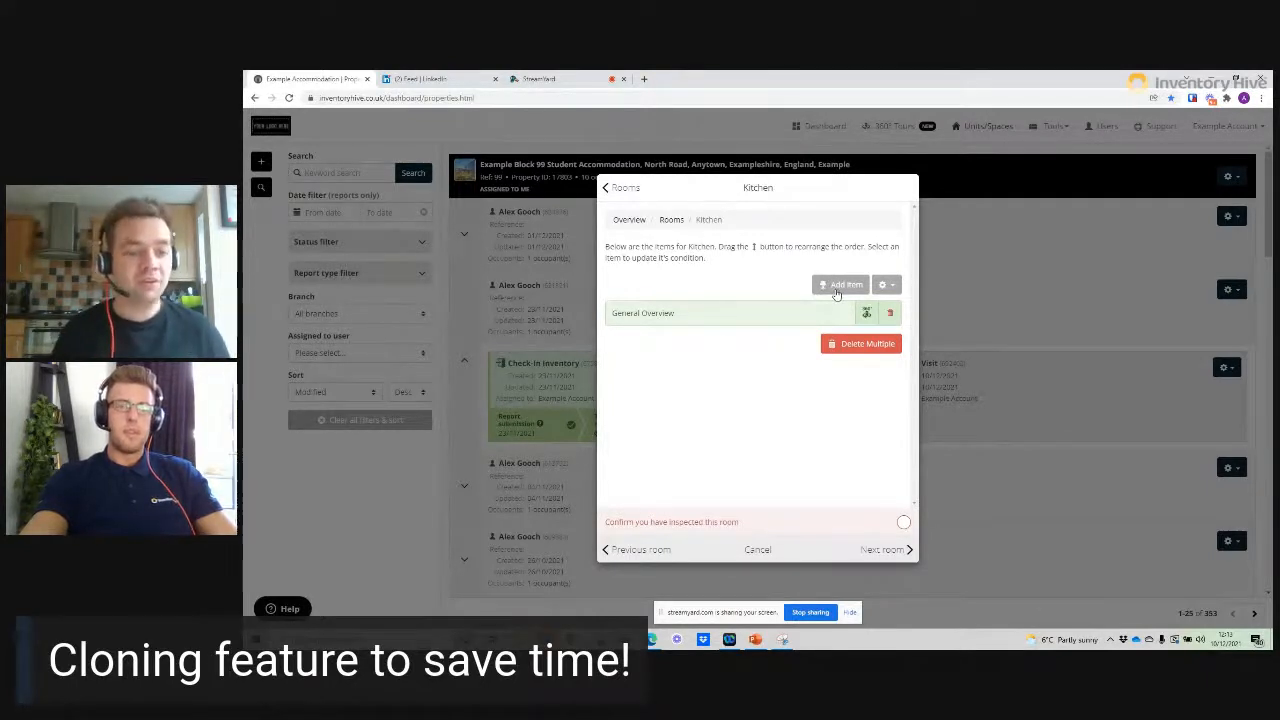
pyautogui.click(737, 322)
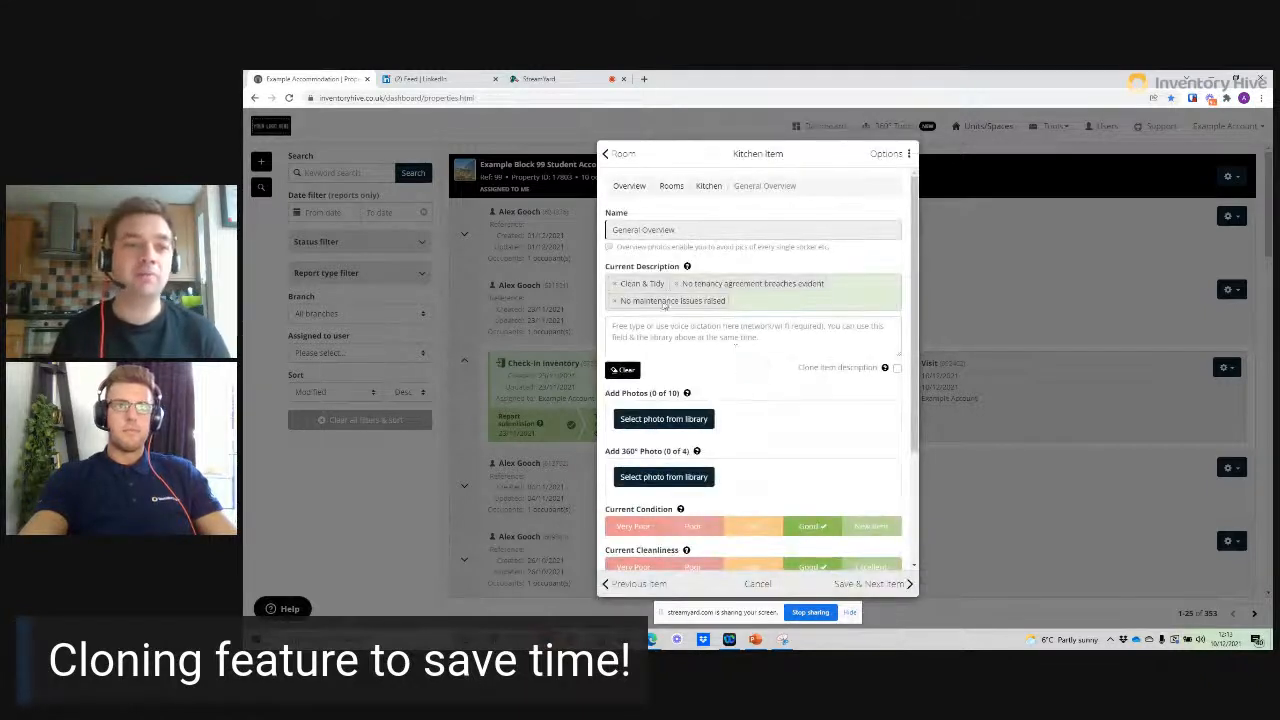
pyautogui.click(616, 301)
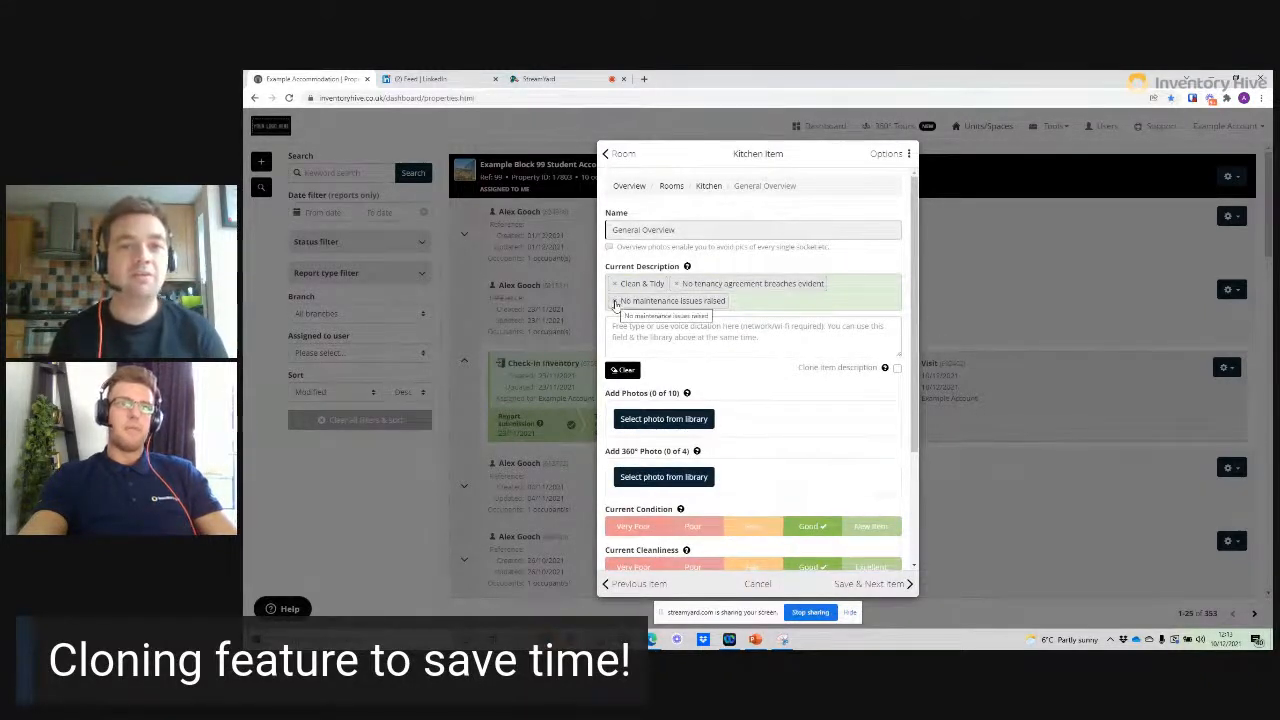
pyautogui.click(835, 265)
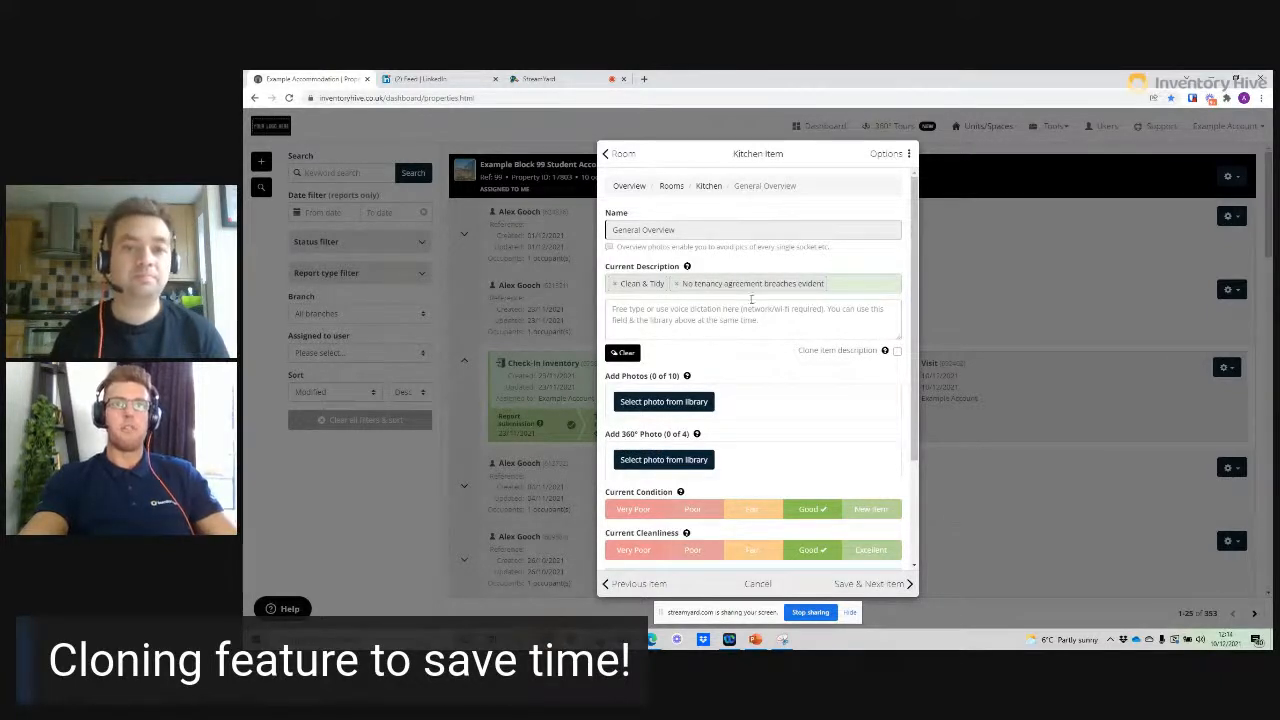
pyautogui.click(890, 587)
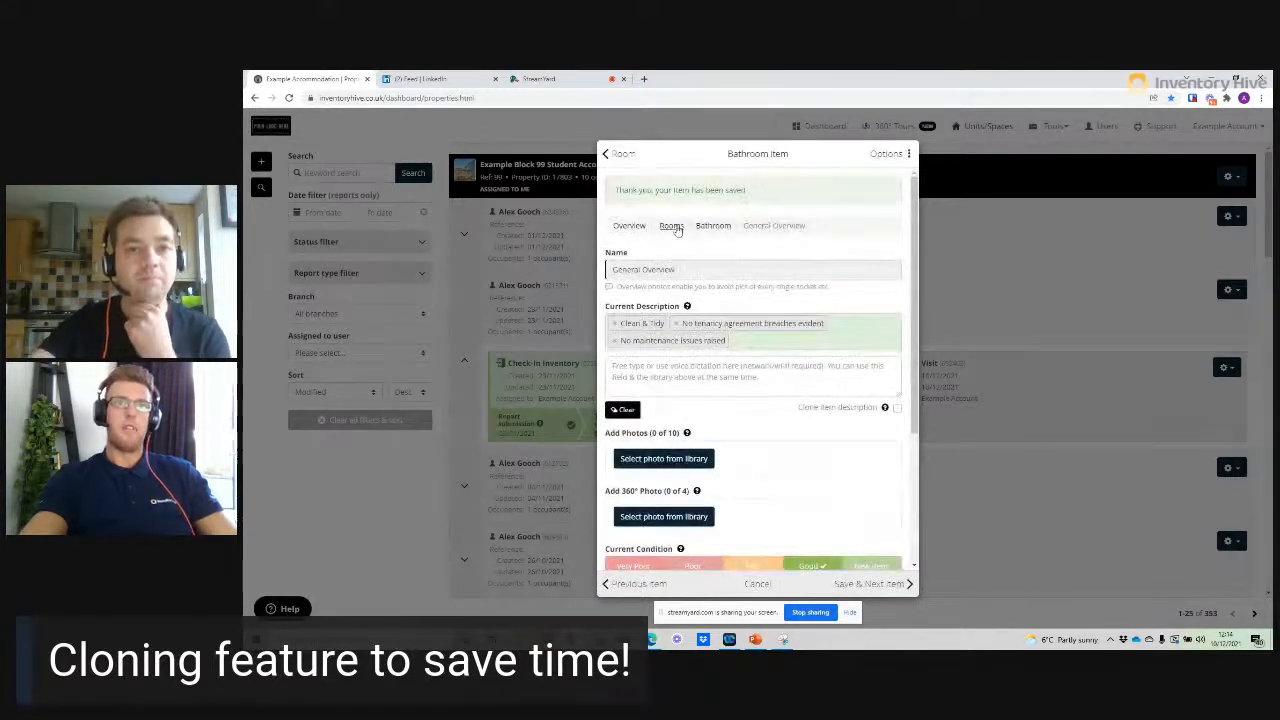
# - Return to the Kitchen through the room list and add a new item named Extractor Cooker Hood
pyautogui.click(672, 226)
pyautogui.click(686, 370)
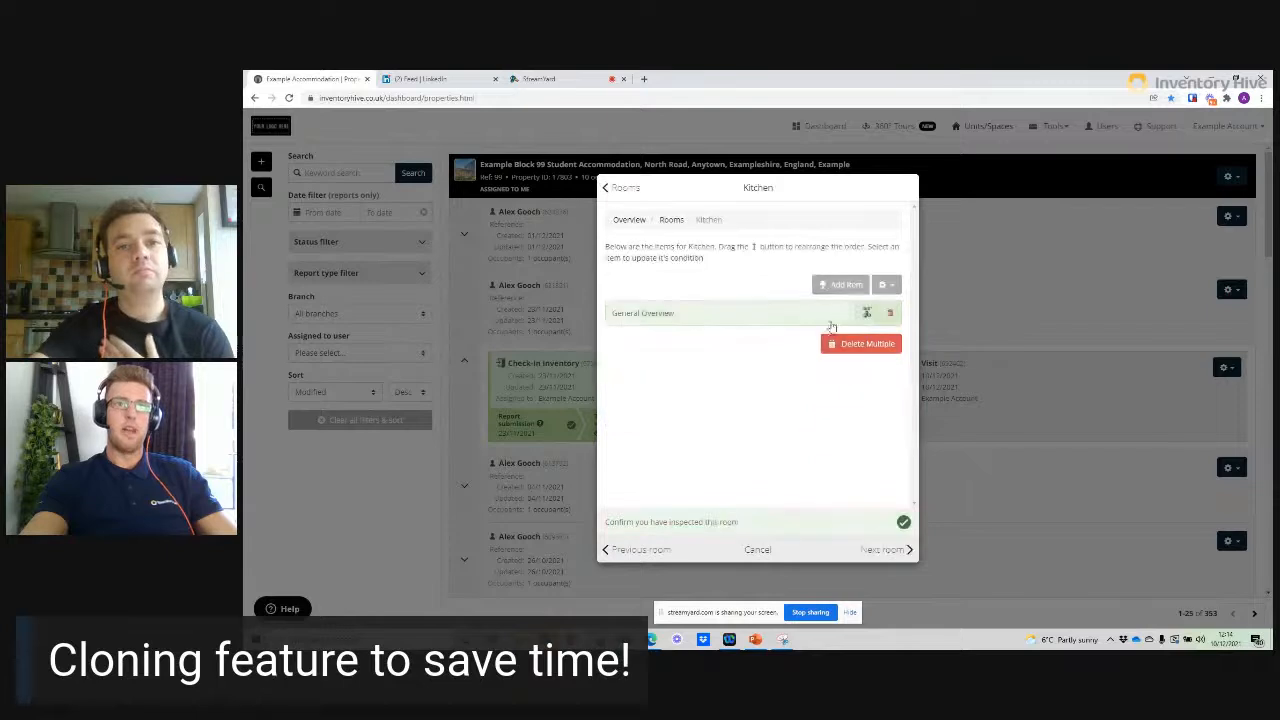
pyautogui.click(845, 284)
pyautogui.click(705, 228)
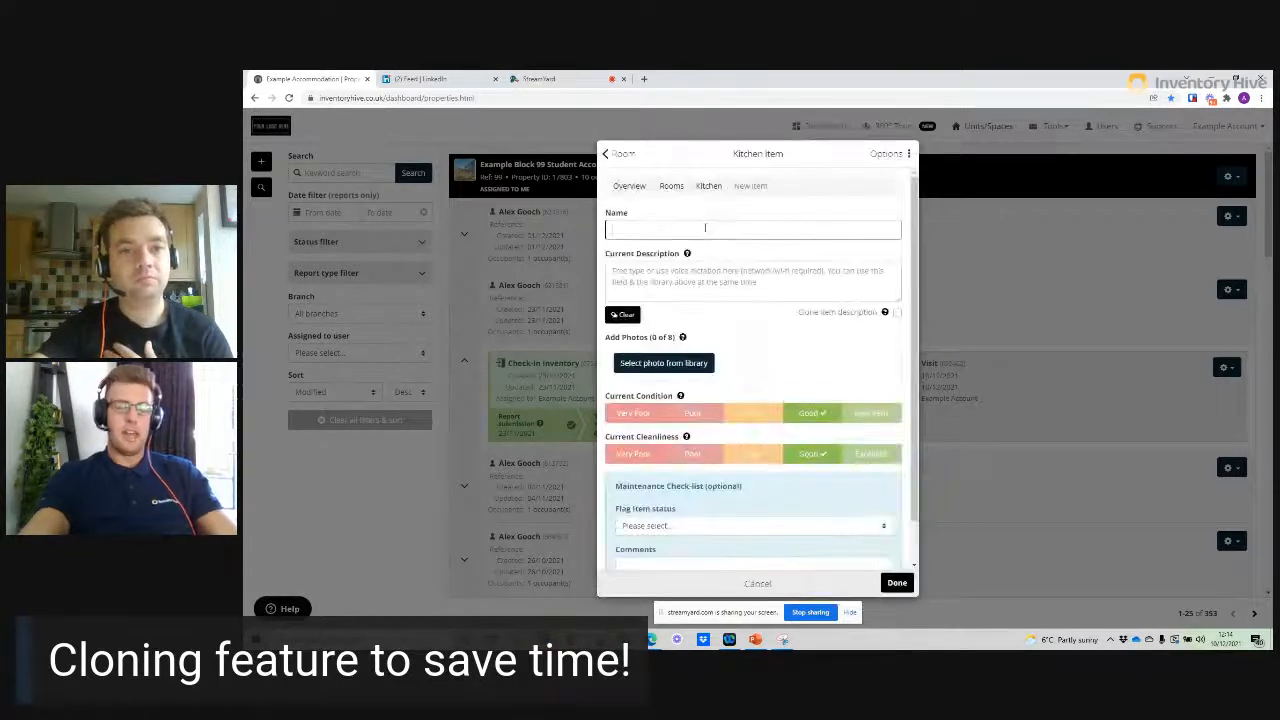
pyautogui.write('extra')
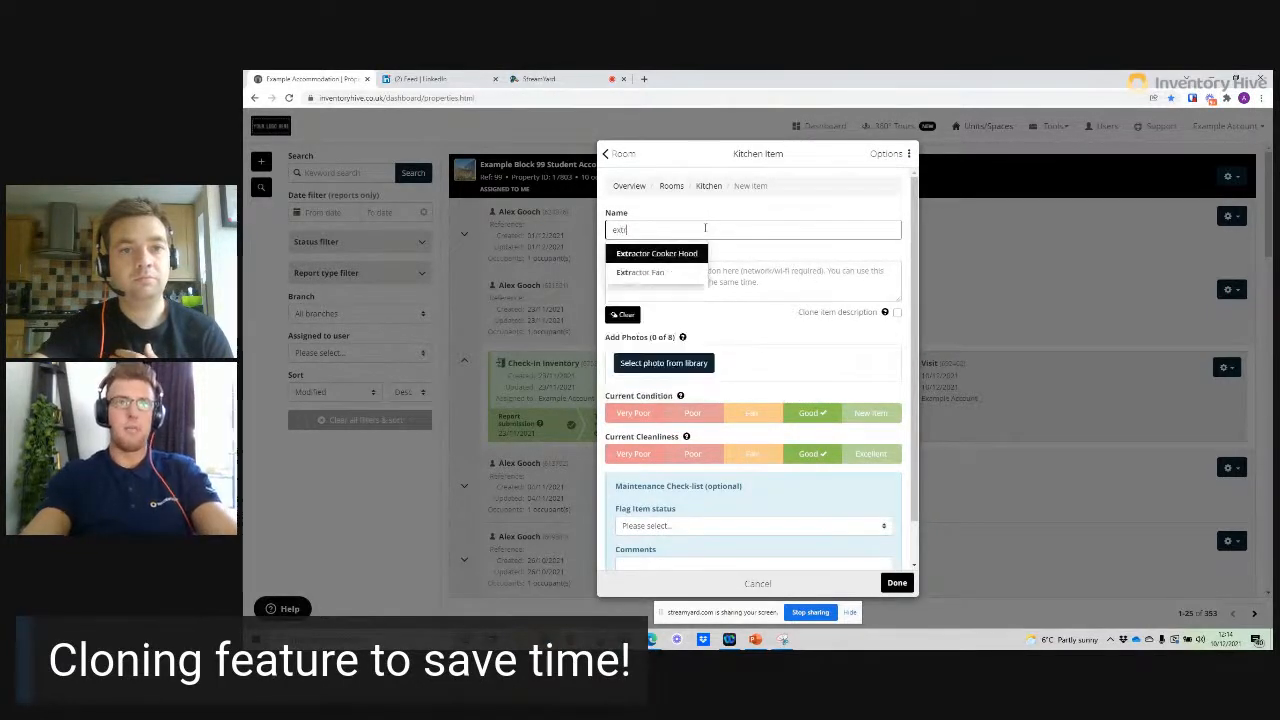
pyautogui.click(652, 253)
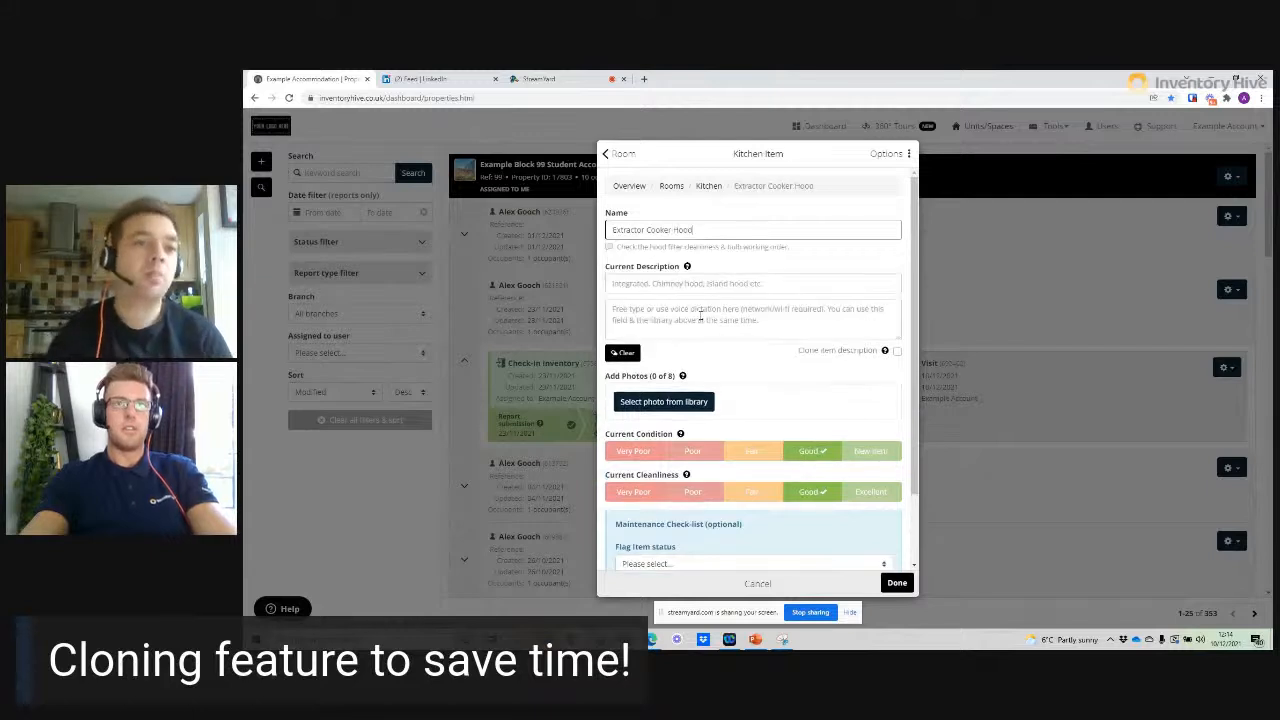
# - Describe the Extractor Cooker Hood as "Not responsive when switched."
pyautogui.click(700, 315)
pyautogui.write('Not re')
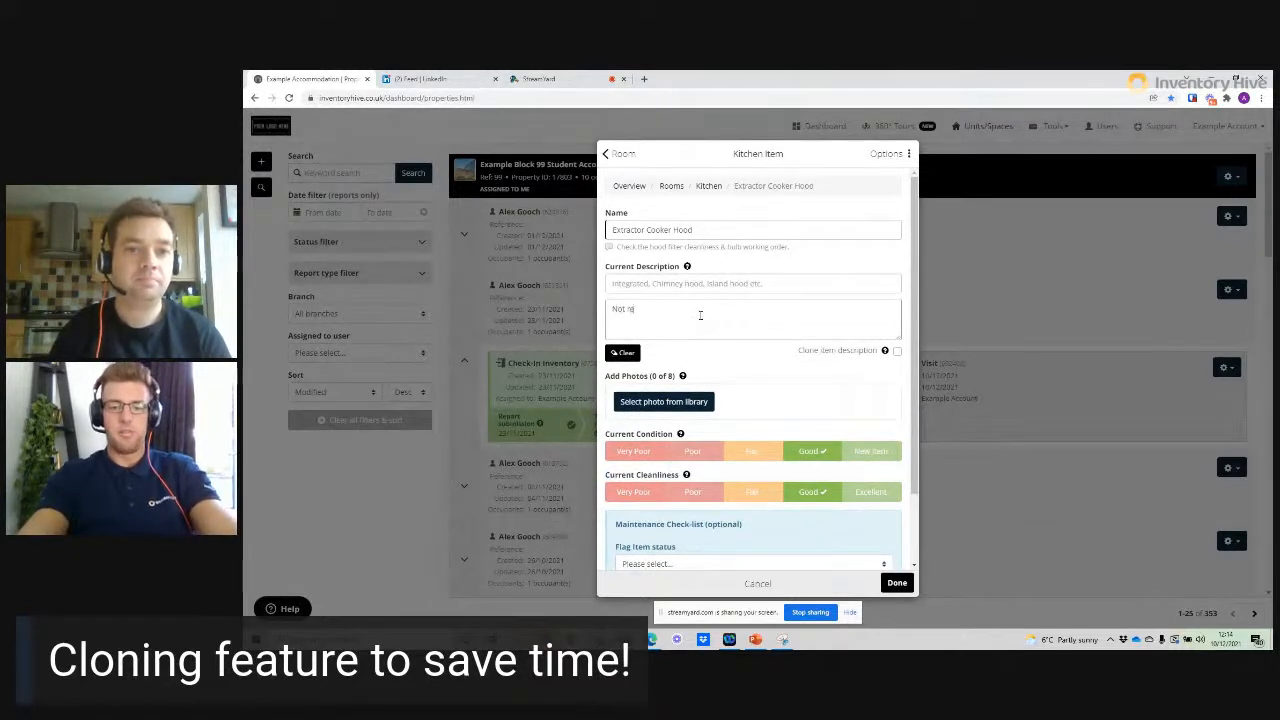
pyautogui.write('sponsibe wh')
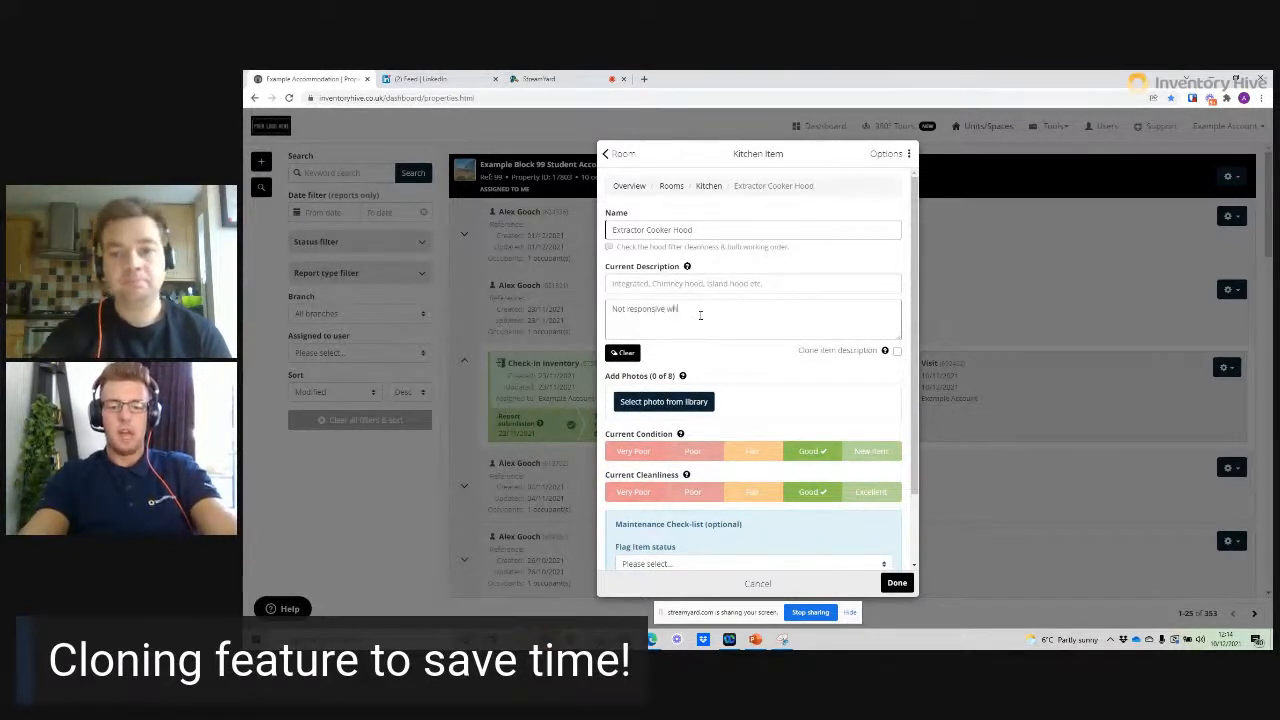
pyautogui.write('en switch')
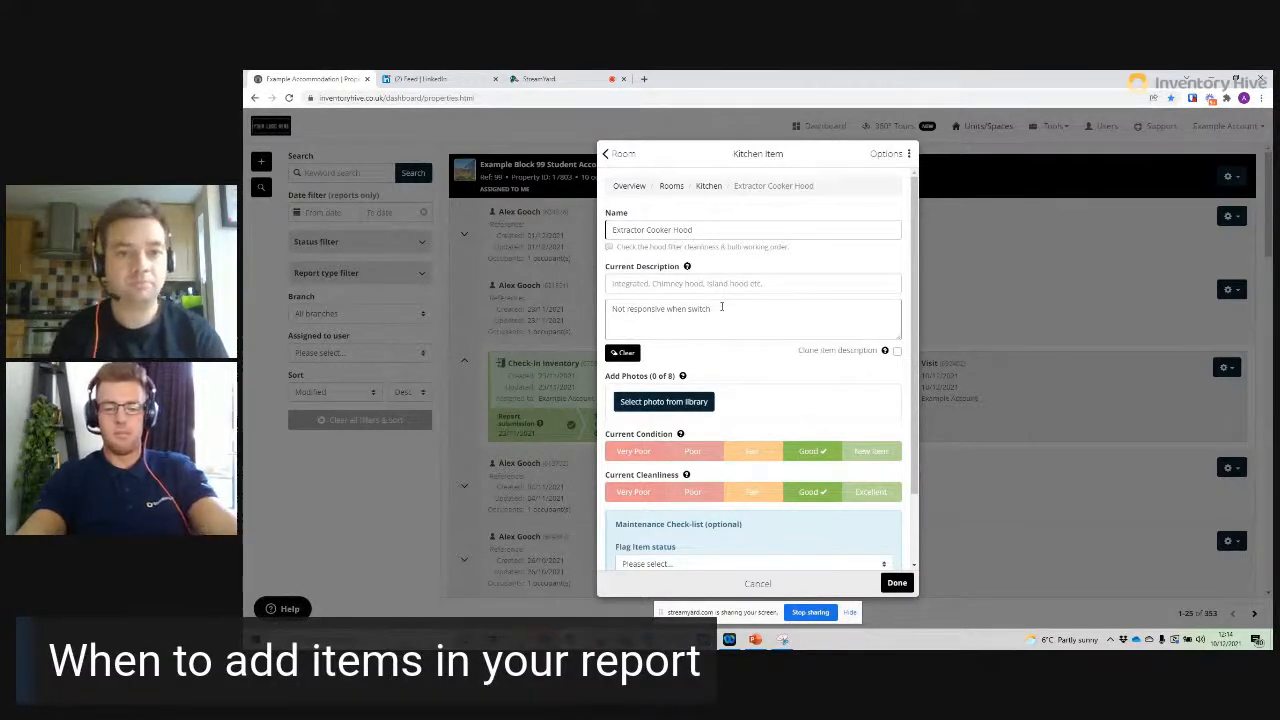
pyautogui.write('ed.')
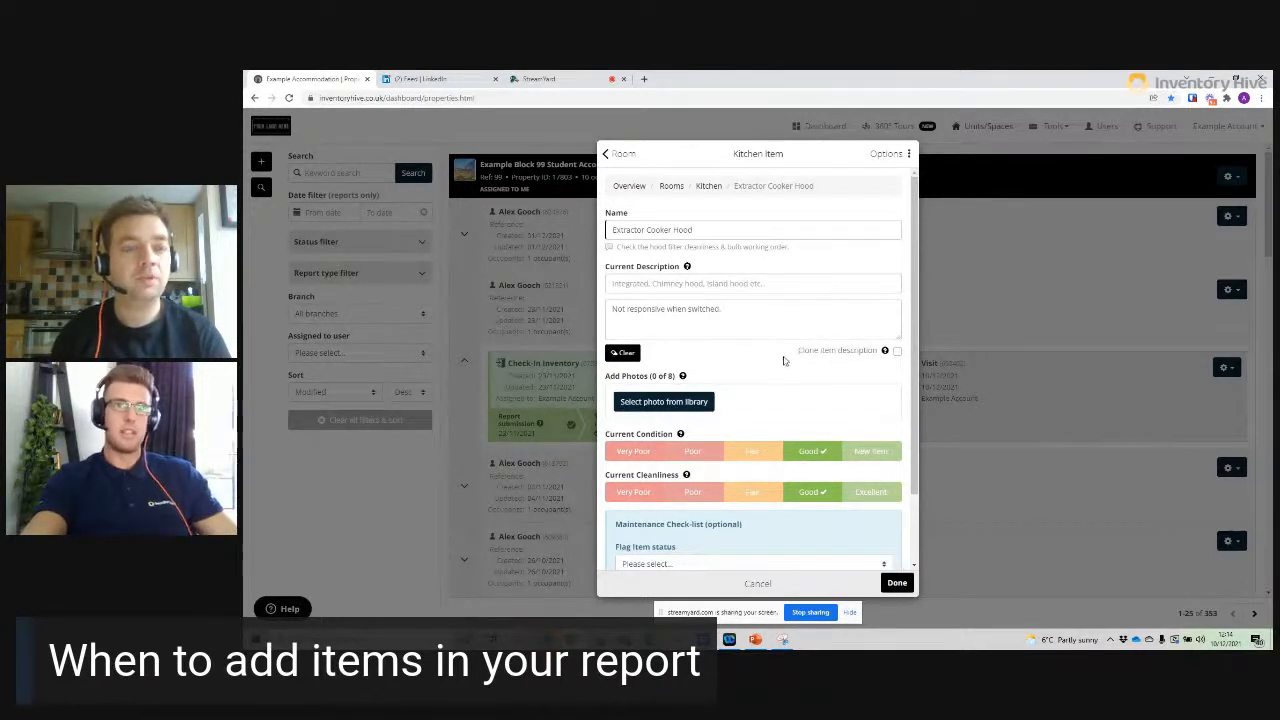
# - Rate the Extractor Cooker Hood's condition and cleanliness as Very Poor and flag its status as "Item needs repairing"
pyautogui.scroll(-1, 784, 360)
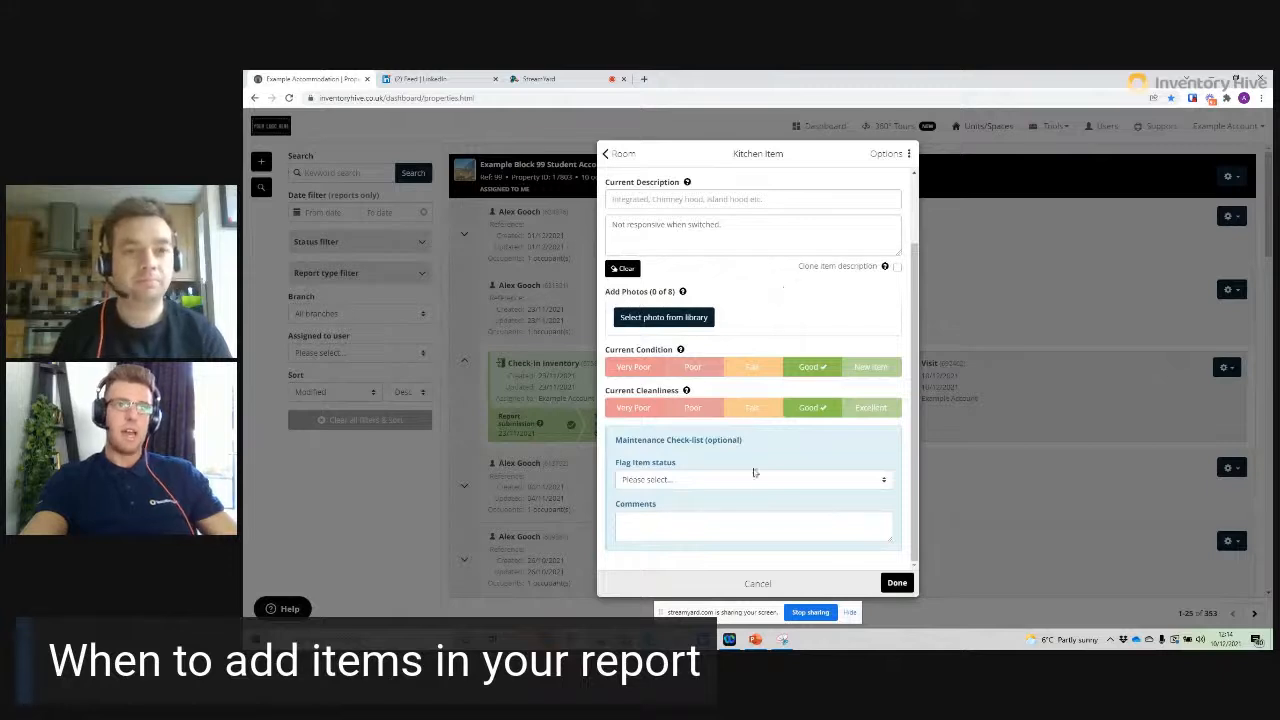
pyautogui.click(638, 370)
pyautogui.click(633, 407)
pyautogui.click(703, 481)
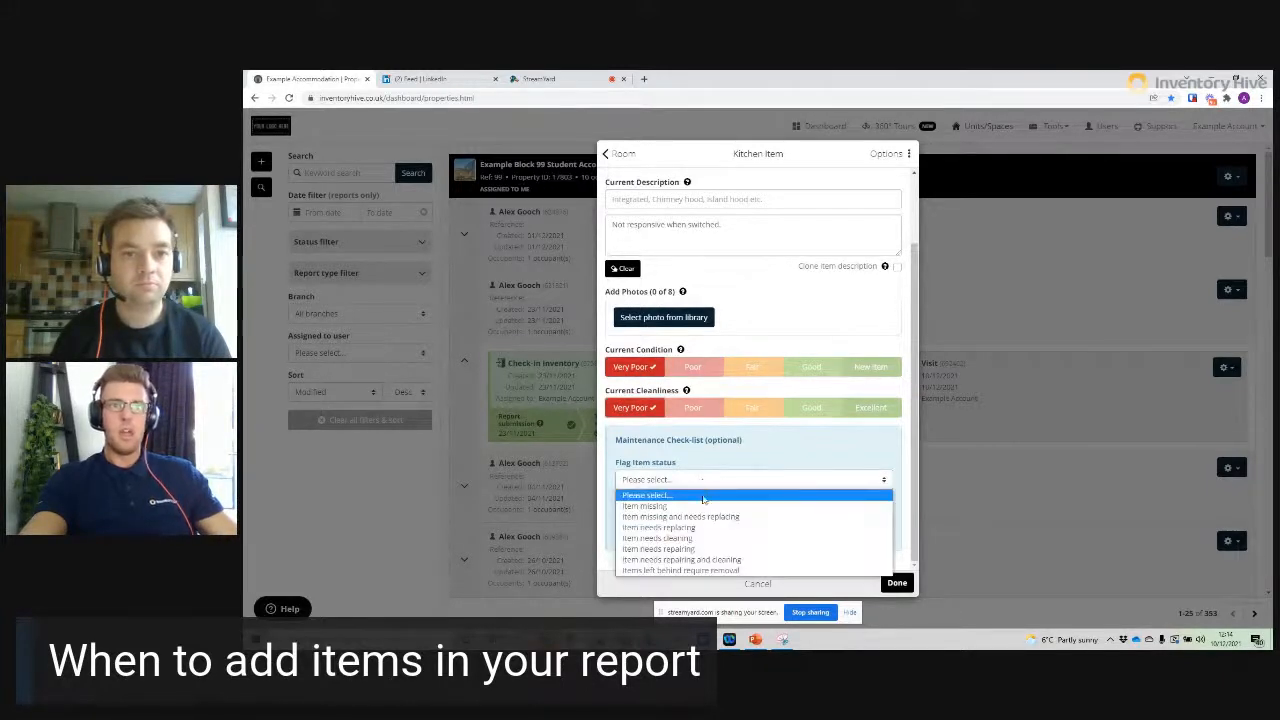
pyautogui.click(703, 549)
# - Look through the responsibility options without choosing one, set the amount chargeable to the occupant to 100 GBP, and save the item
pyautogui.scroll(-1, 736, 478)
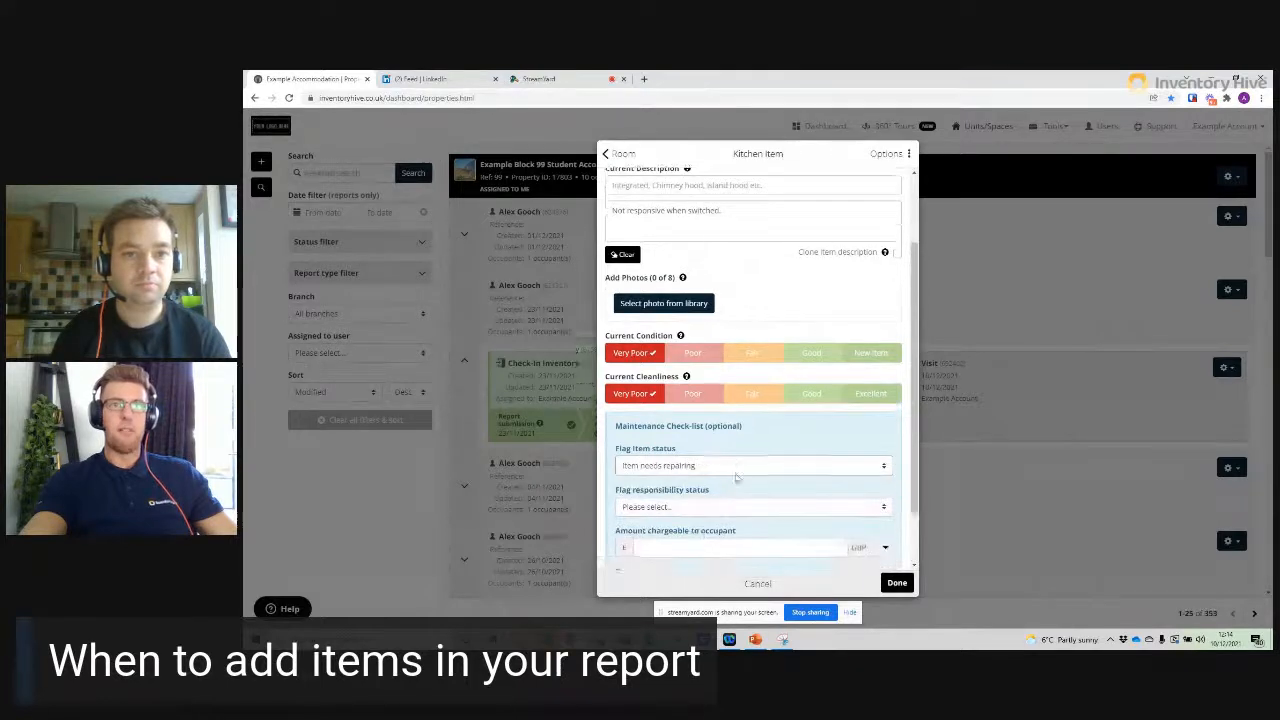
pyautogui.scroll(-1, 736, 478)
pyautogui.click(690, 440)
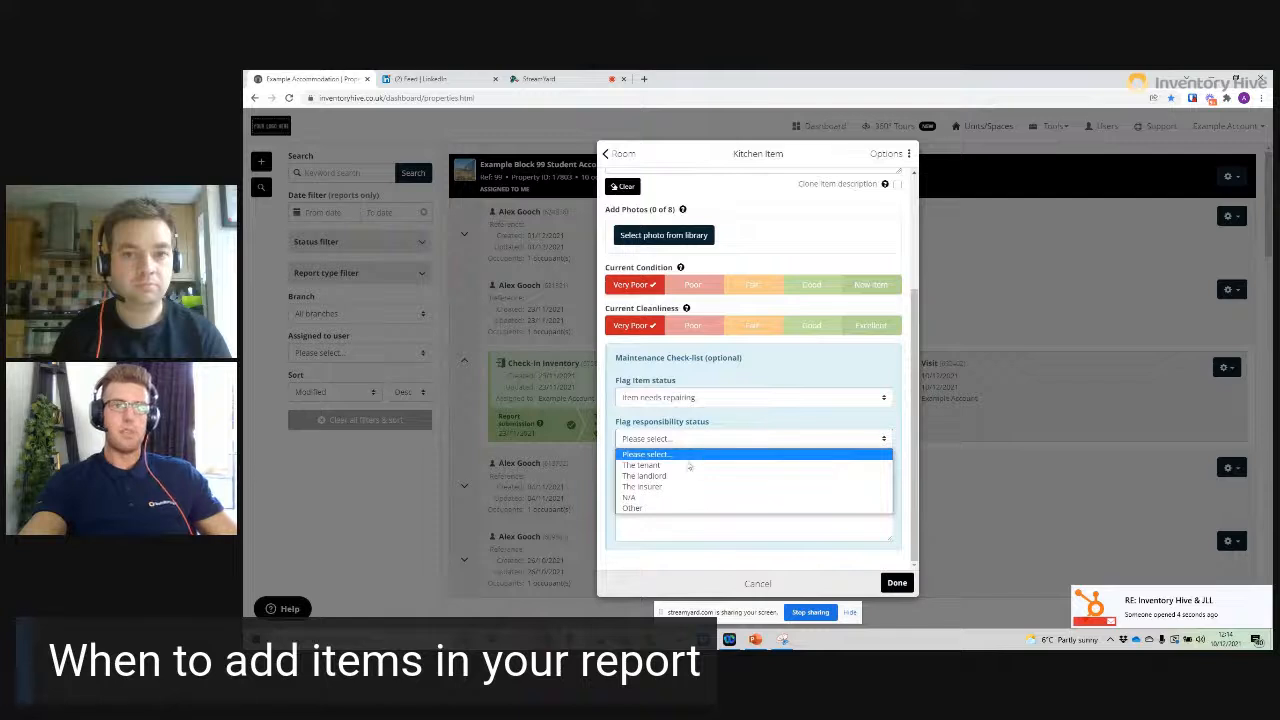
pyautogui.click(788, 416)
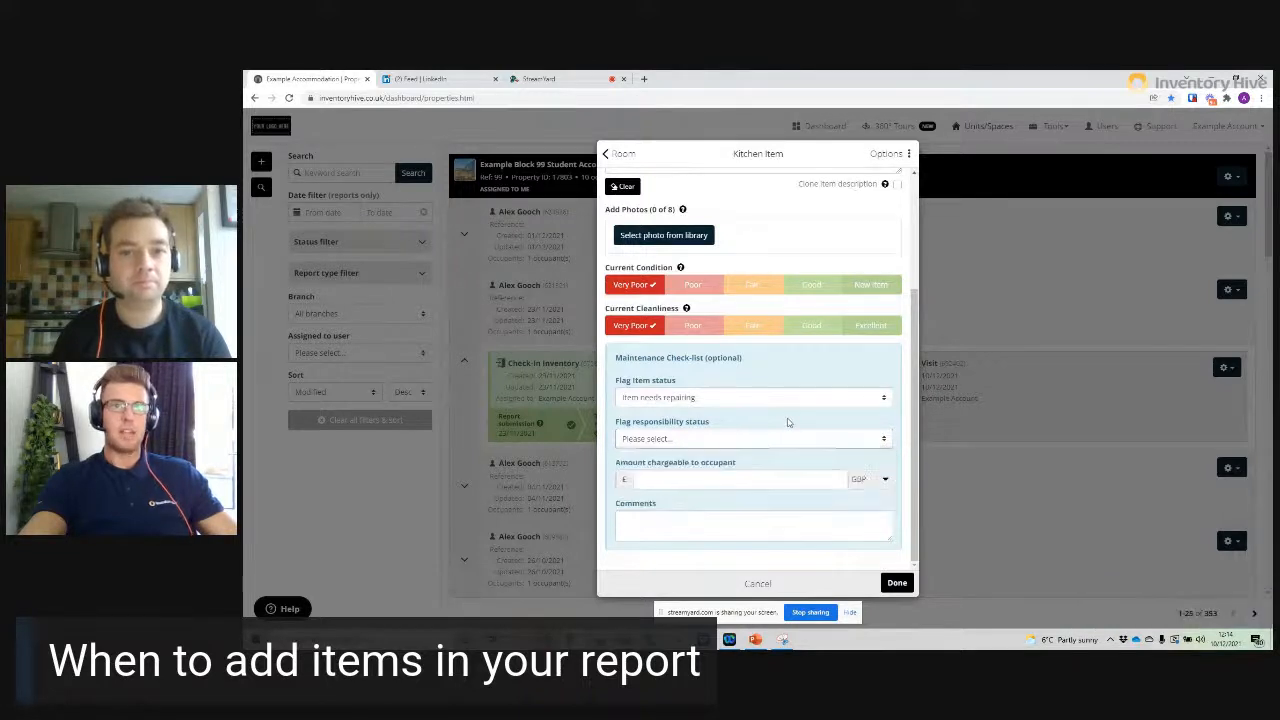
pyautogui.click(712, 481)
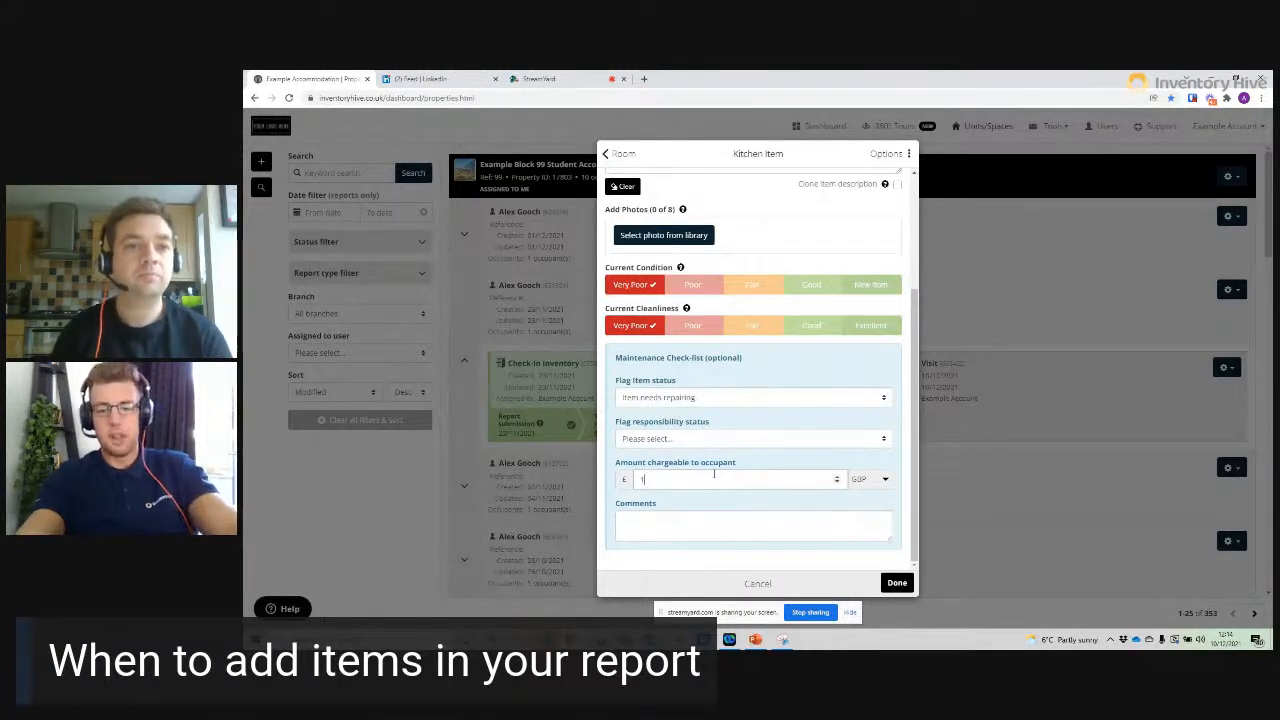
pyautogui.write('100')
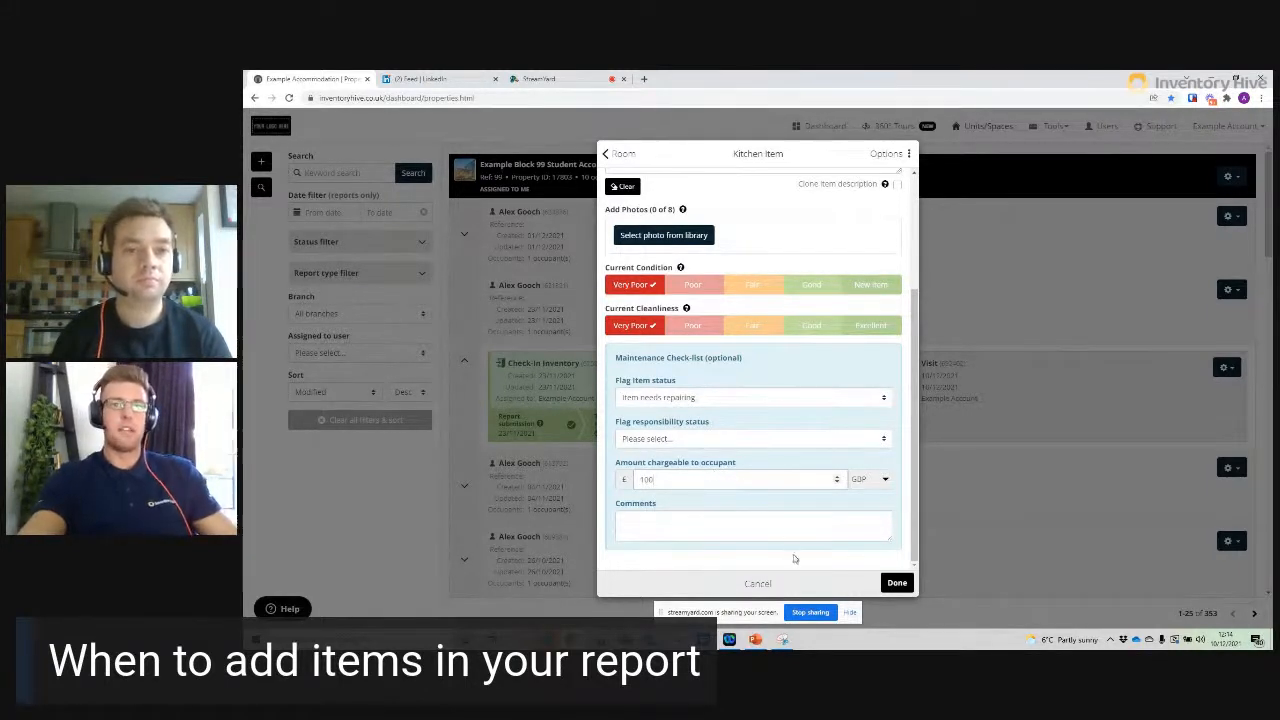
pyautogui.click(894, 585)
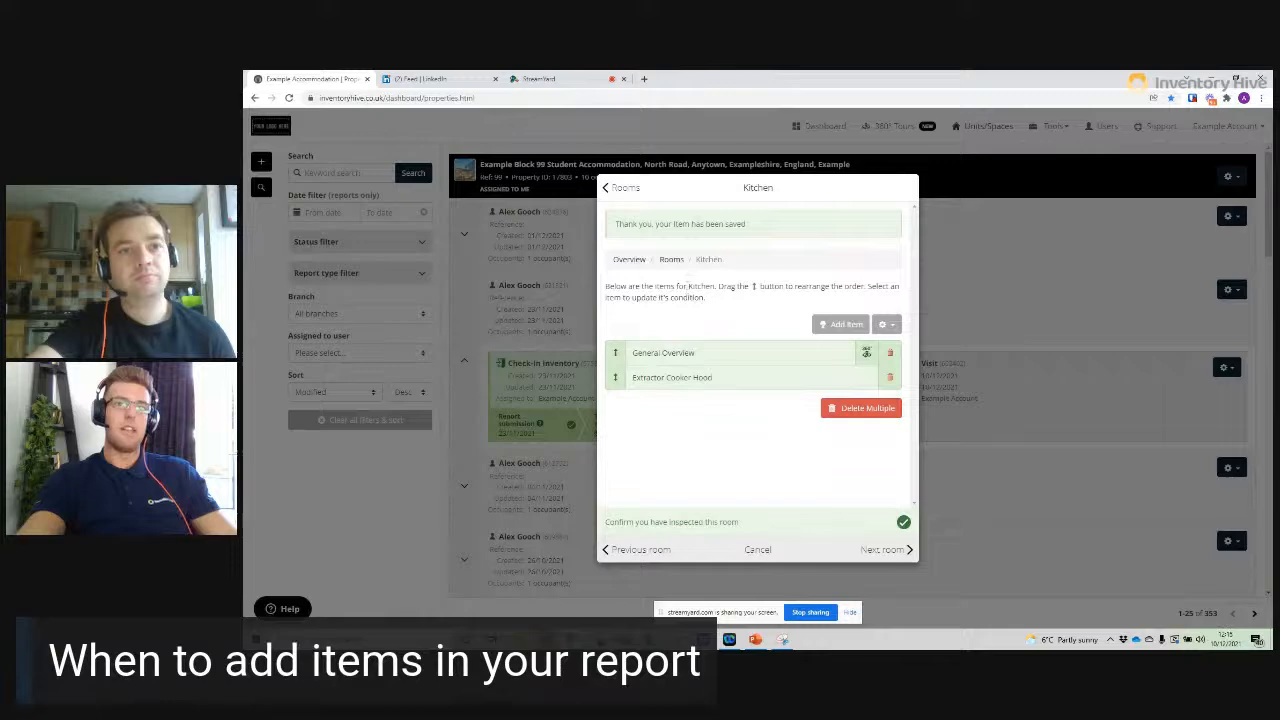
# - Preview the interim visit report from the overview, examine its Maintenance Action Required section, and close the preview
pyautogui.click(630, 259)
pyautogui.click(655, 532)
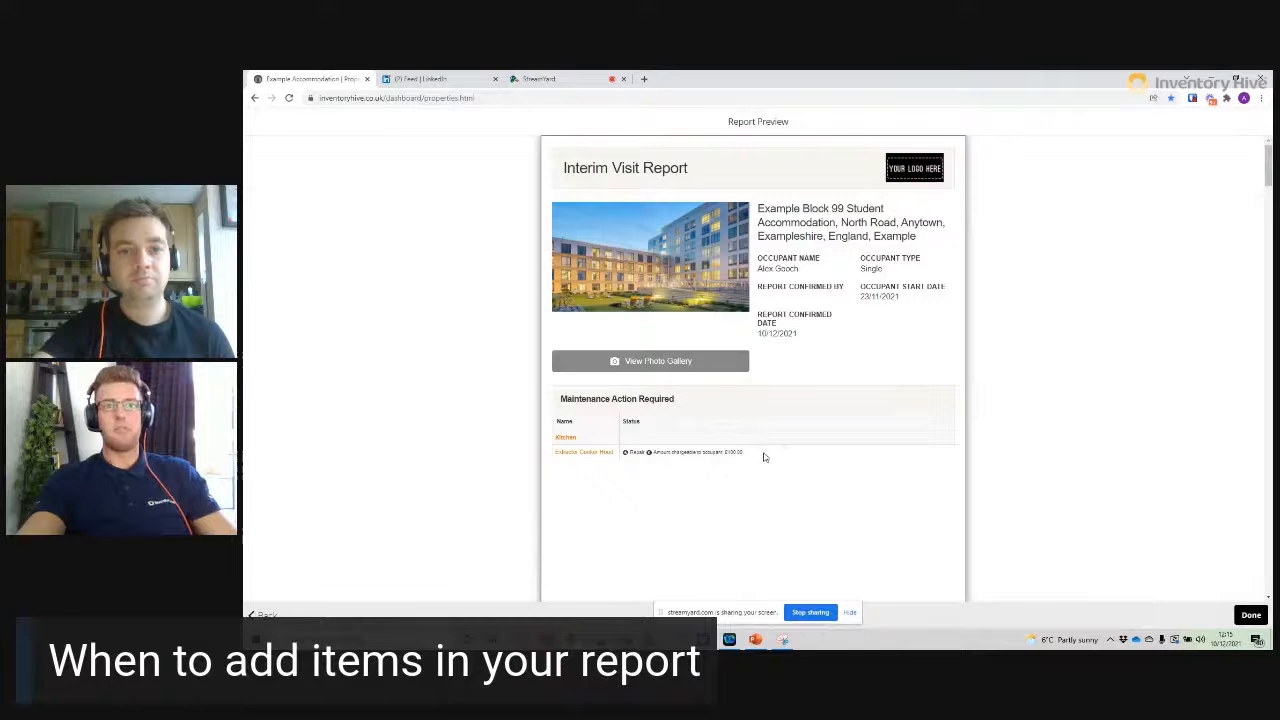
pyautogui.click(1250, 615)
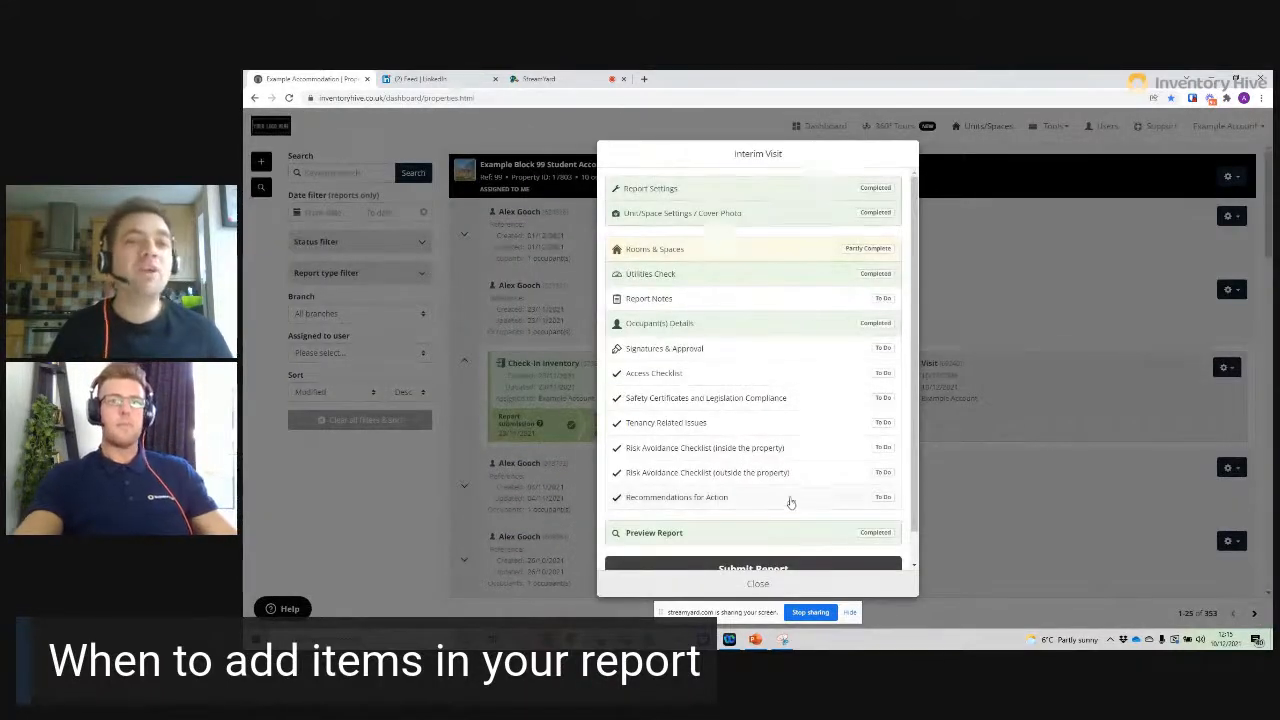
# - Confirm that all rooms have been inspected to complete Rooms & Spaces, and save the Report Notes section without any notes
pyautogui.click(765, 253)
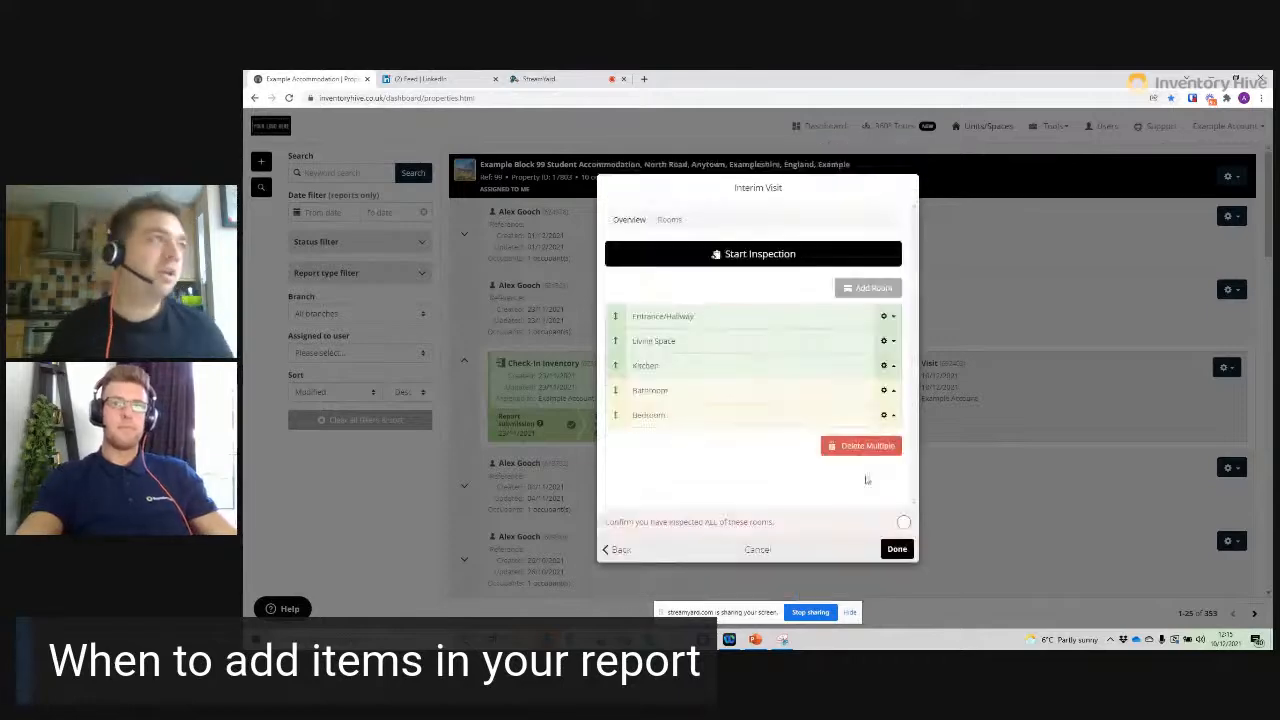
pyautogui.click(892, 549)
pyautogui.click(893, 549)
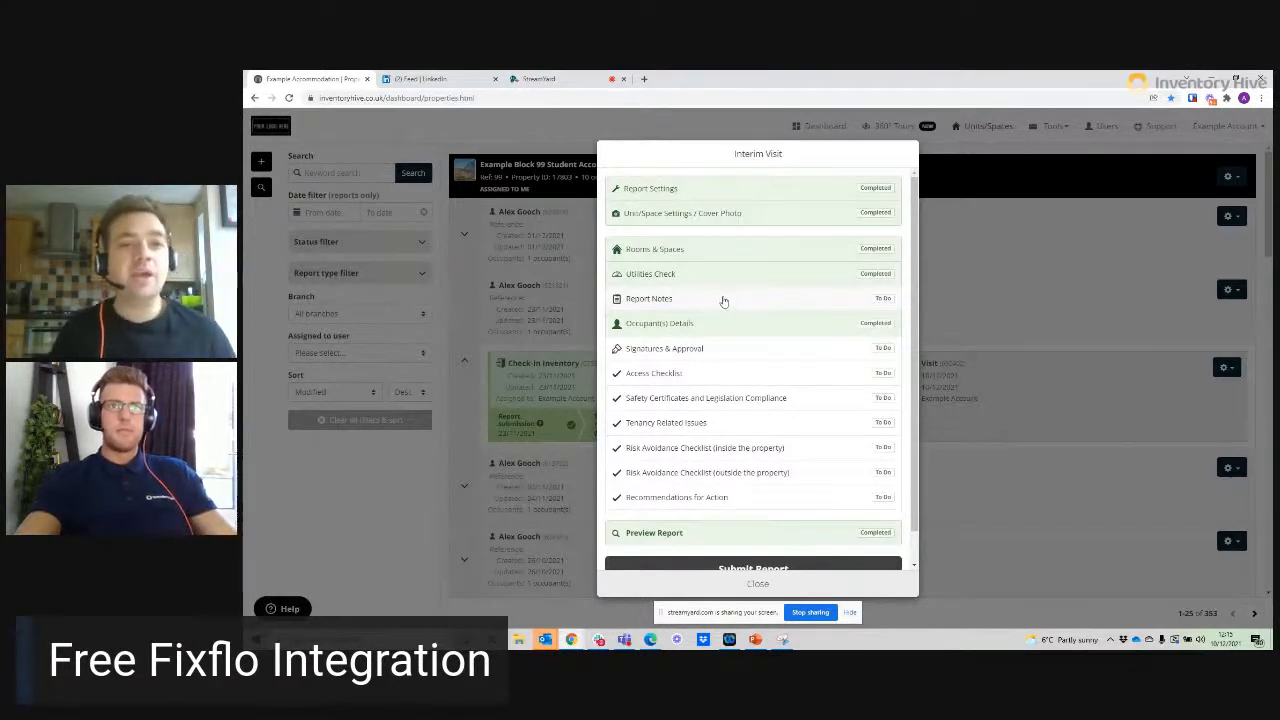
pyautogui.click(724, 301)
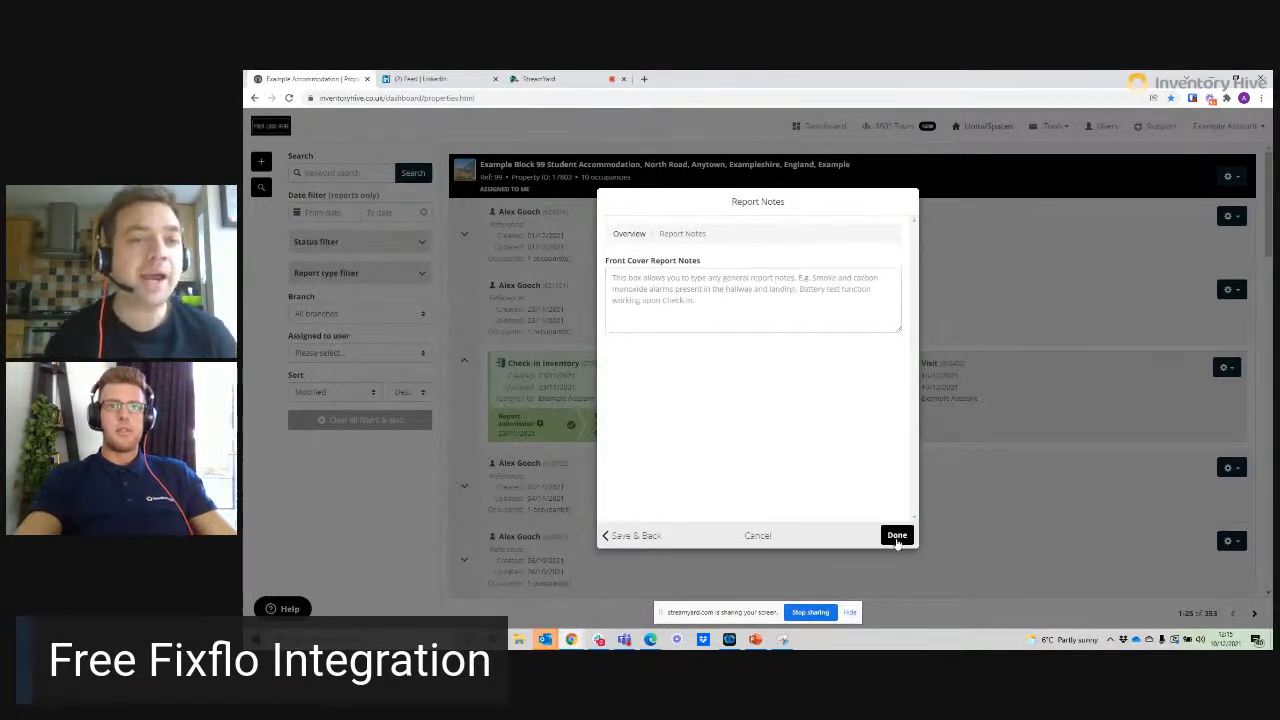
pyautogui.click(896, 535)
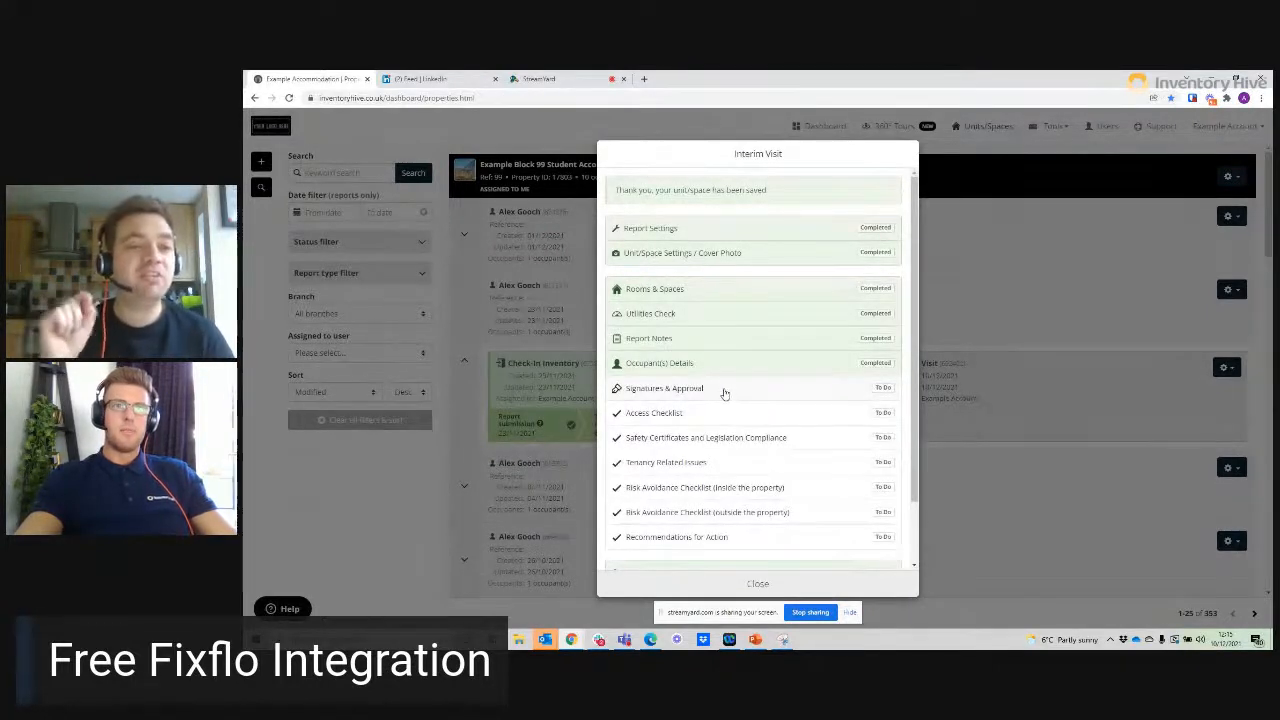
# - In Signatures & Approval, record the occupant as present, decline tenant signatures, and enter "Inspector" as the inspector name
pyautogui.click(724, 392)
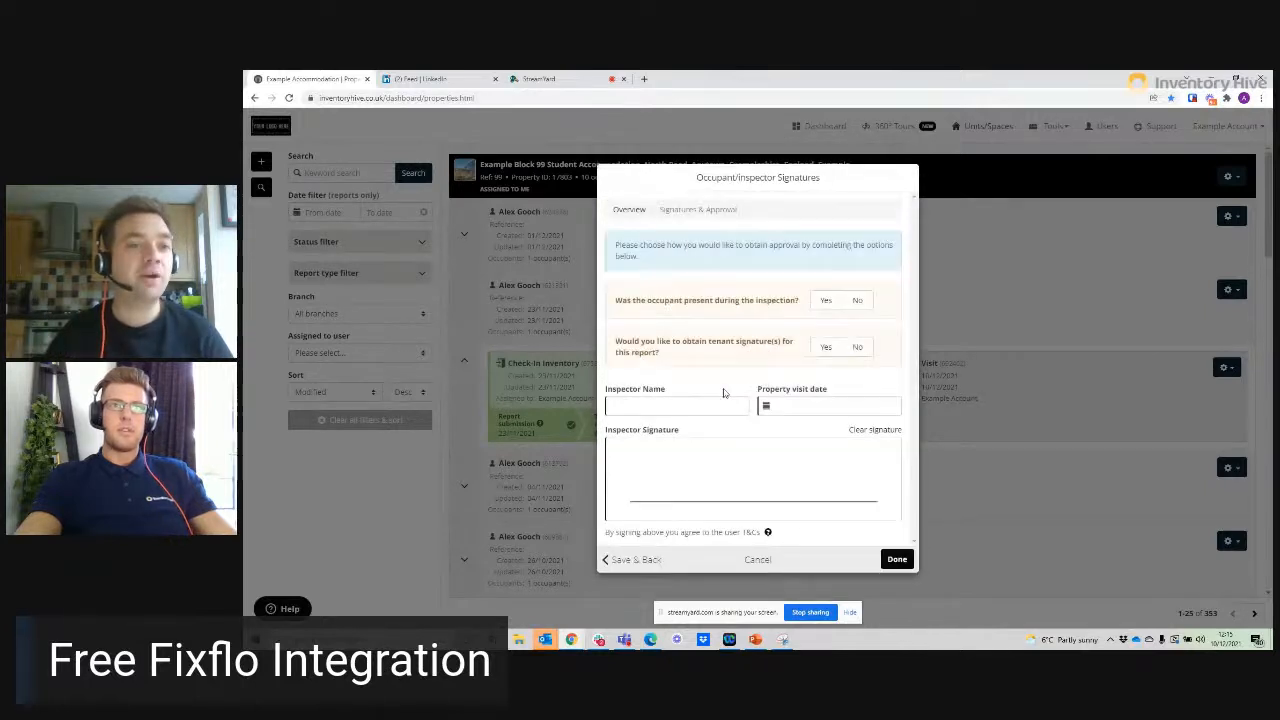
pyautogui.click(826, 301)
pyautogui.click(857, 348)
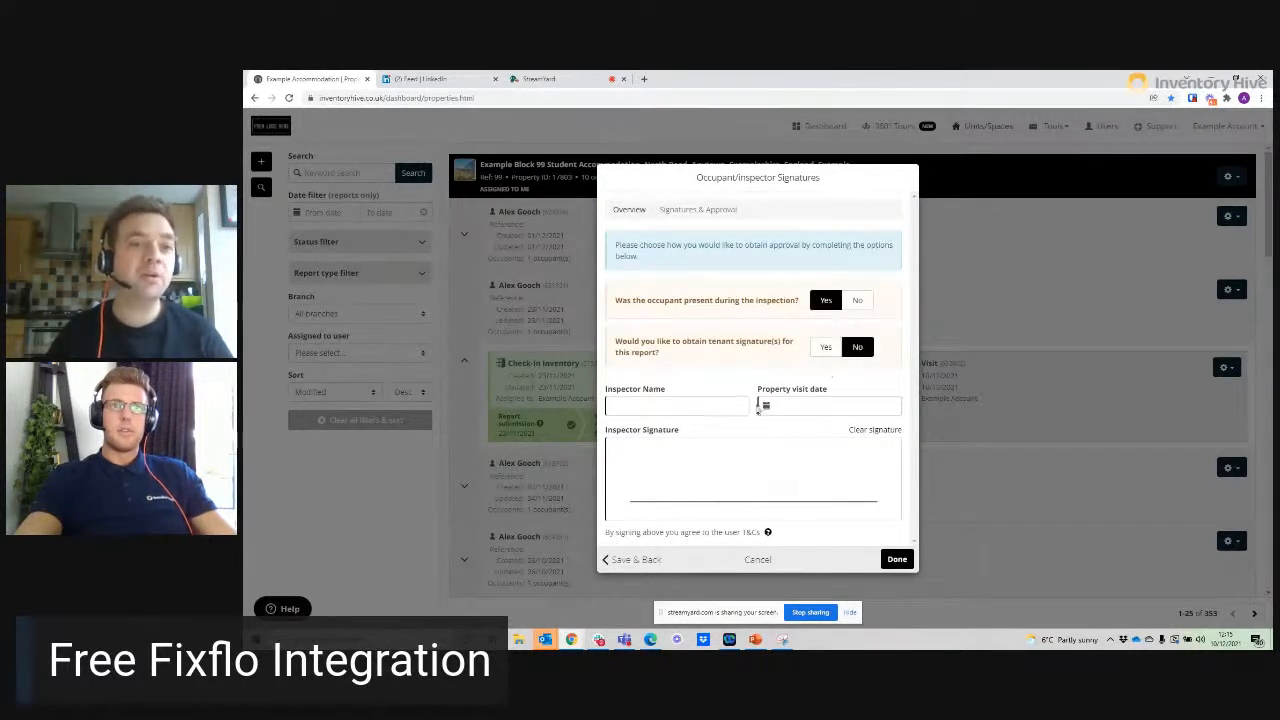
pyautogui.click(662, 407)
pyautogui.write('Ins')
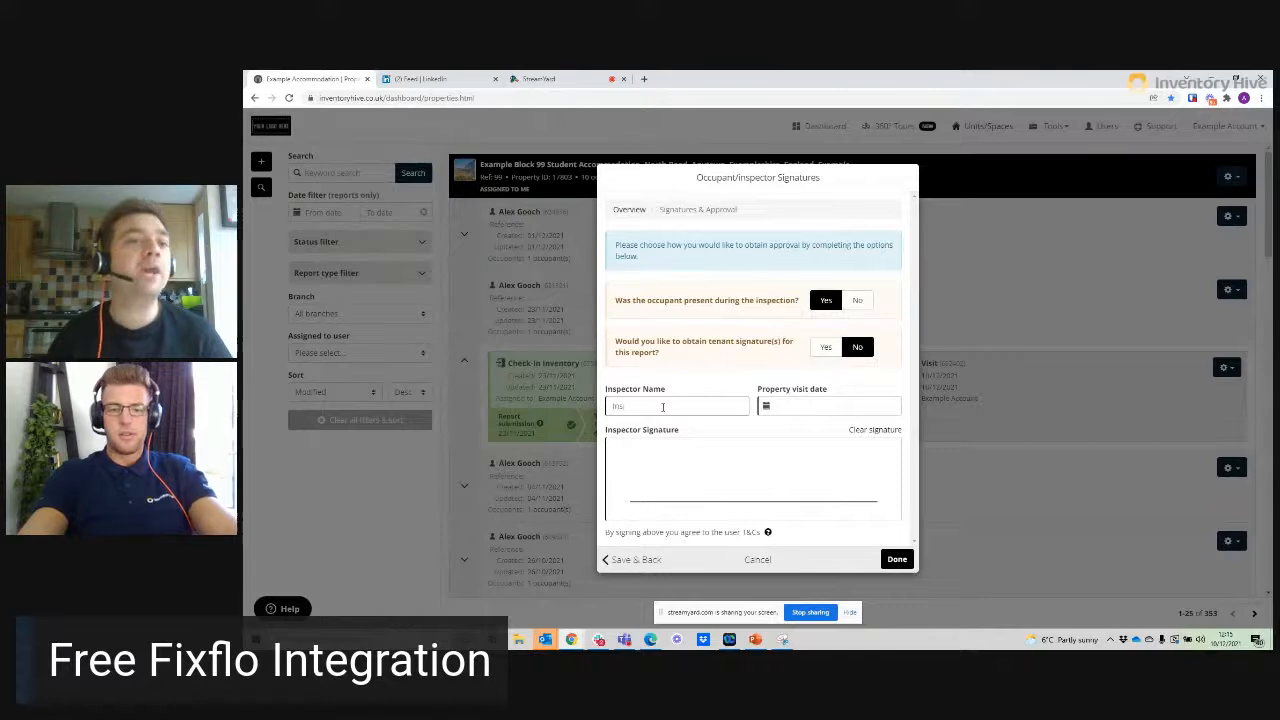
pyautogui.write('pector')
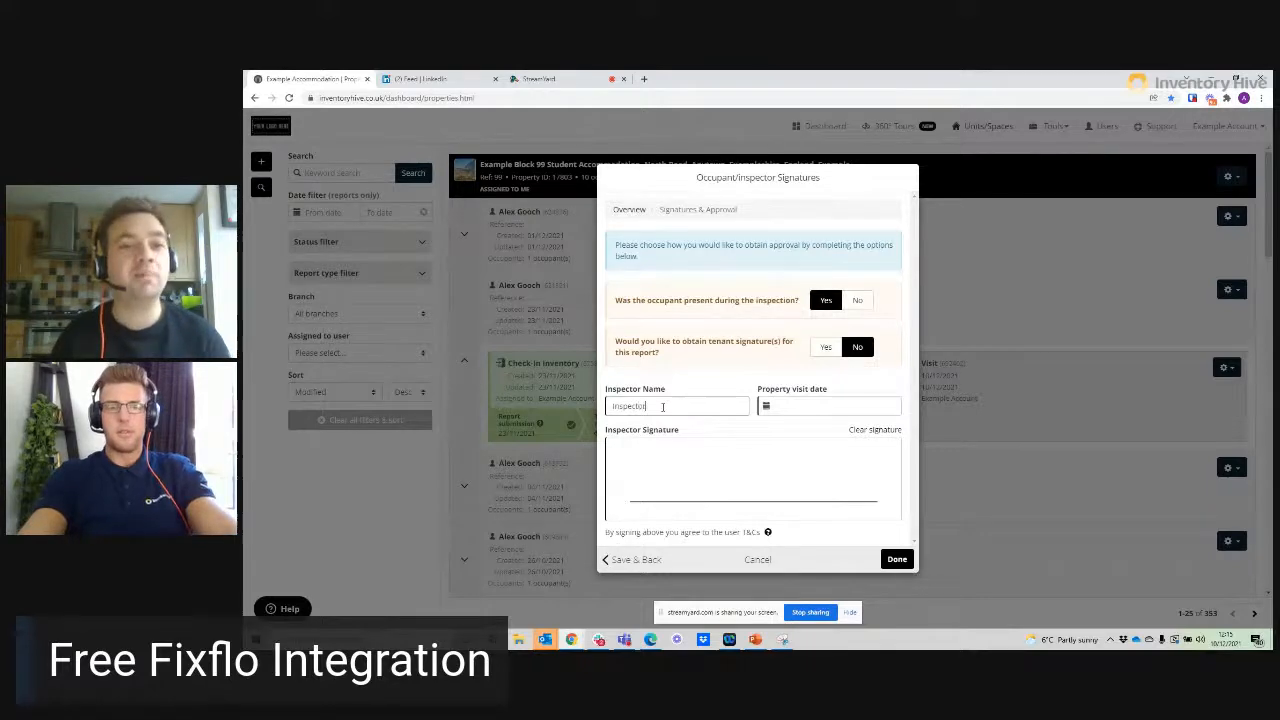
# - Set the property visit date to 10/12/2021 and draw the inspector's signature
pyautogui.click(817, 410)
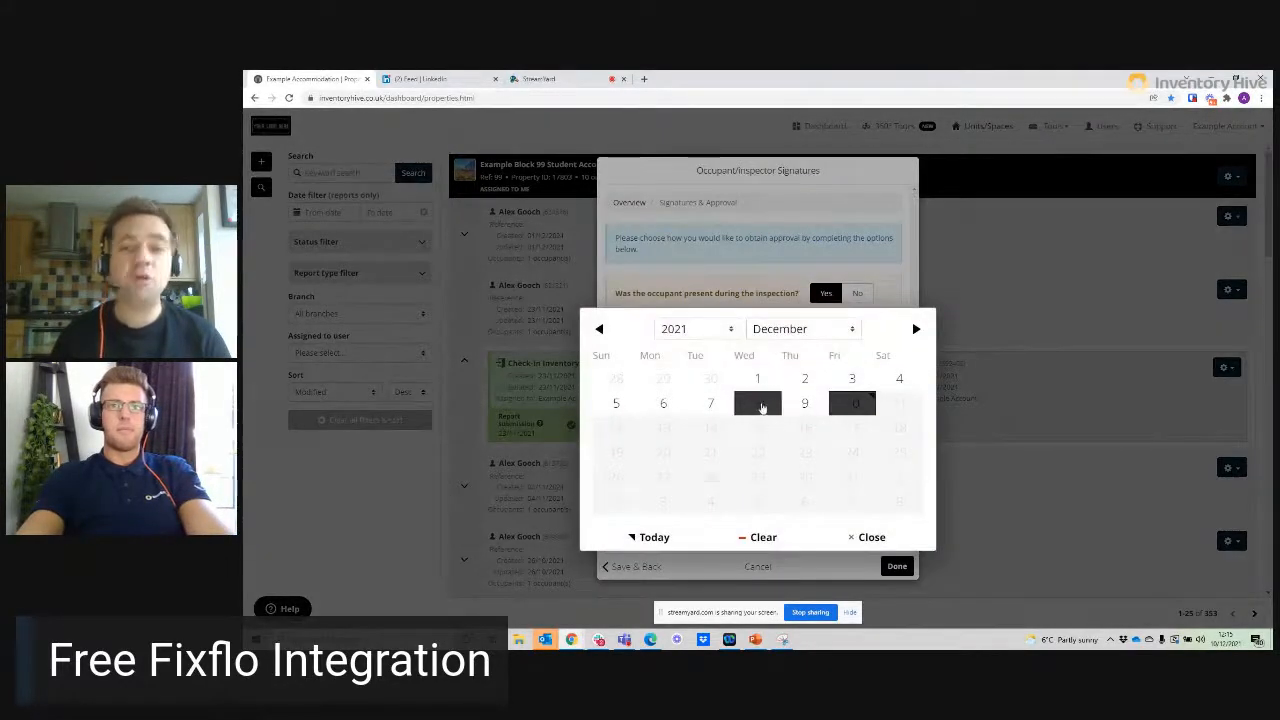
pyautogui.click(850, 404)
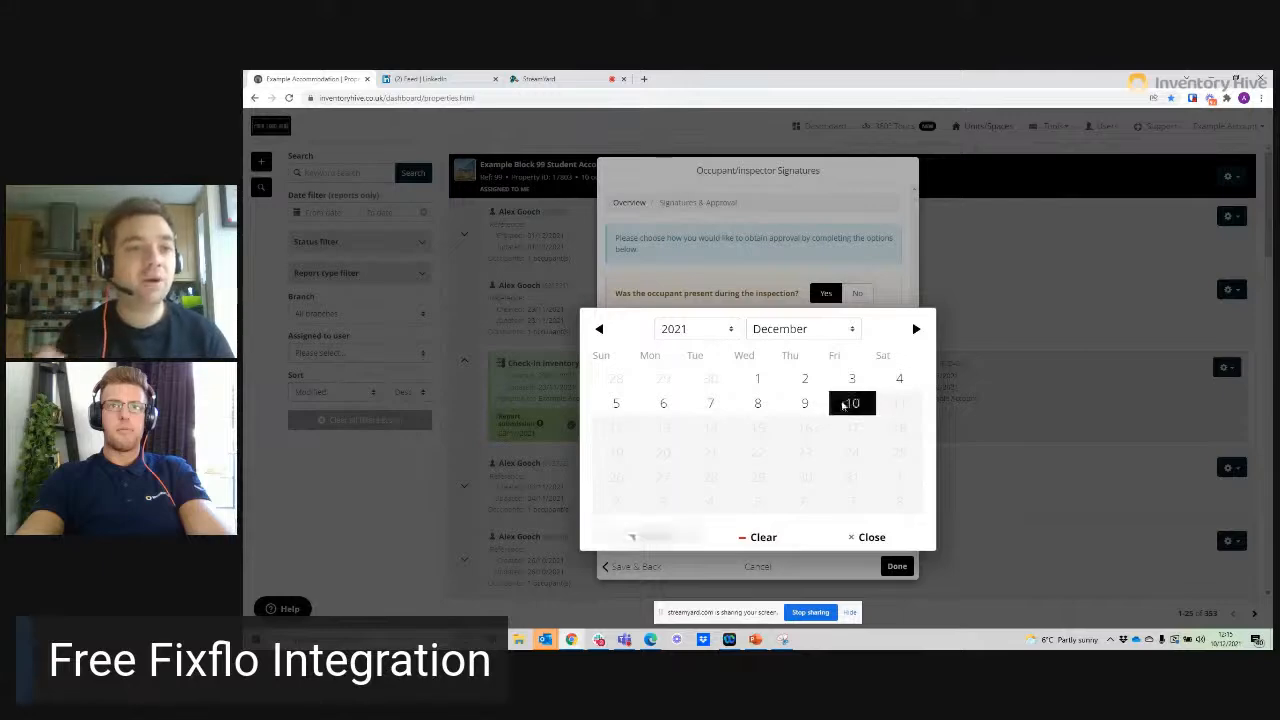
pyautogui.moveTo(727, 467); pyautogui.dragTo(725, 474)
pyautogui.moveTo(727, 469)
pyautogui.mouseDown()
pyautogui.moveTo(754, 503)
pyautogui.moveTo(746, 484)
pyautogui.mouseUp()
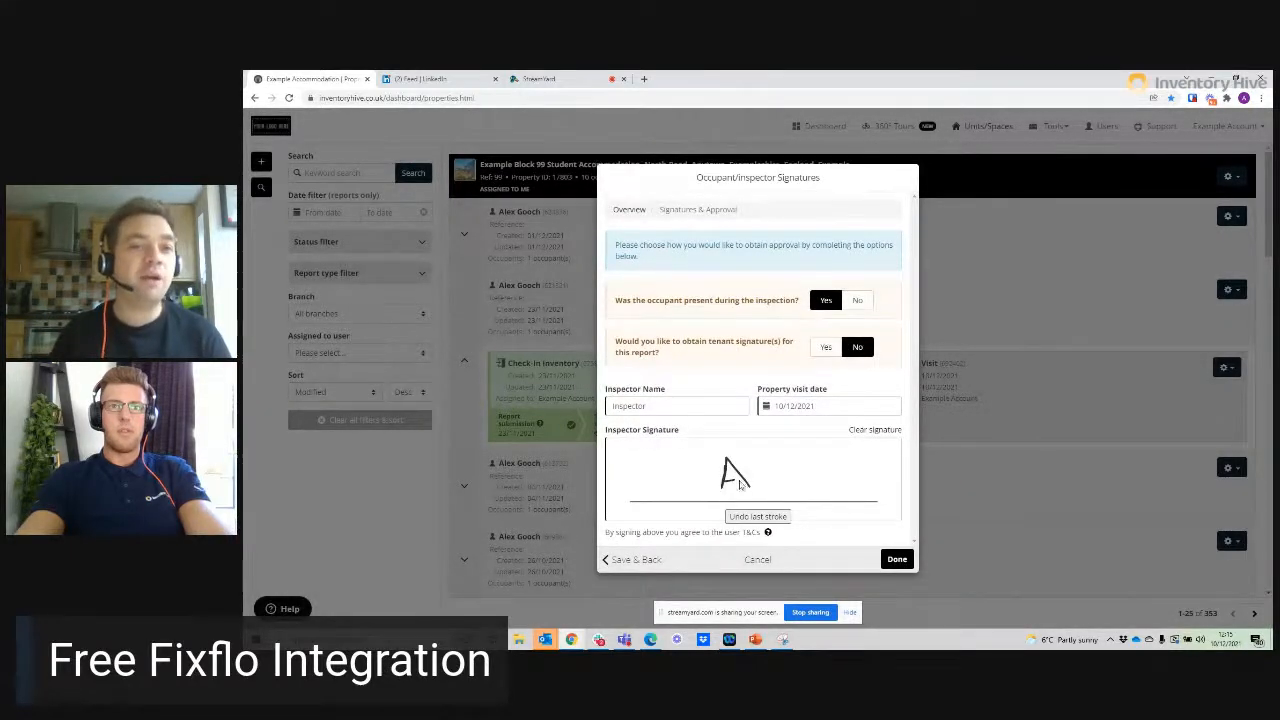
# - Complete the Signatures & Approval section and look over the outstanding sections in the Interim Visit overview
pyautogui.click(885, 561)
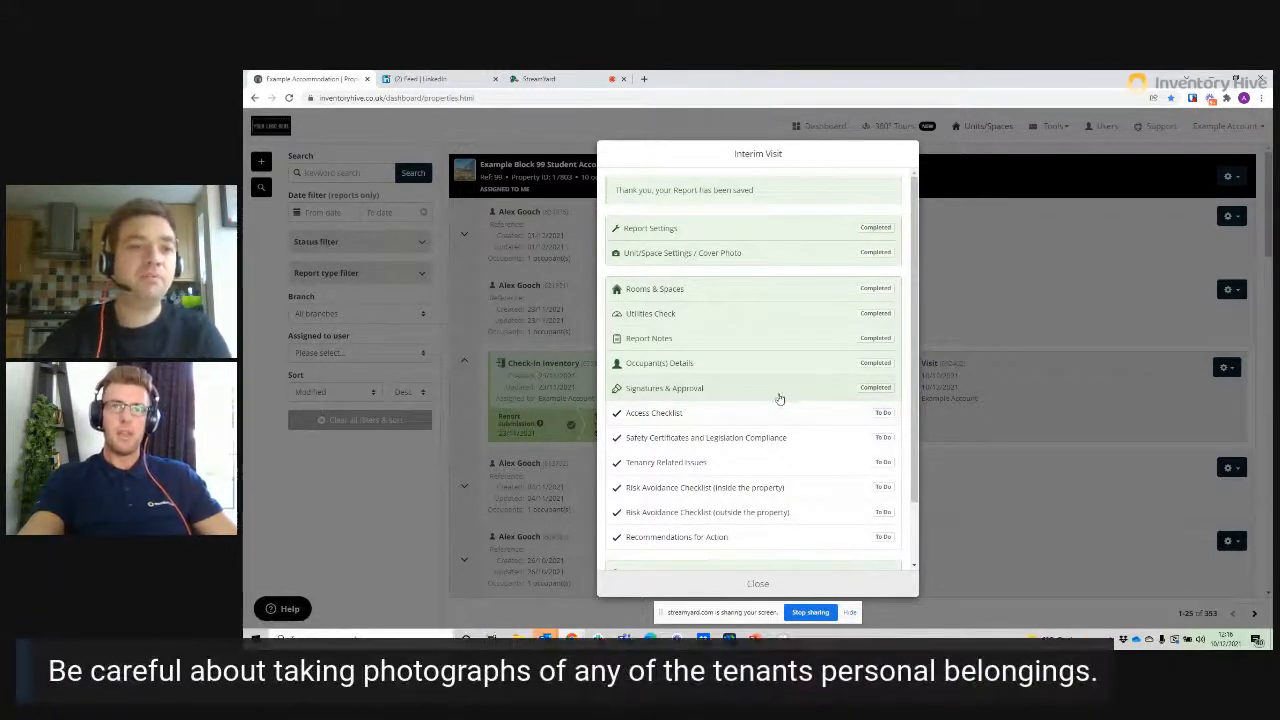
pyautogui.scroll(-2, 778, 408)
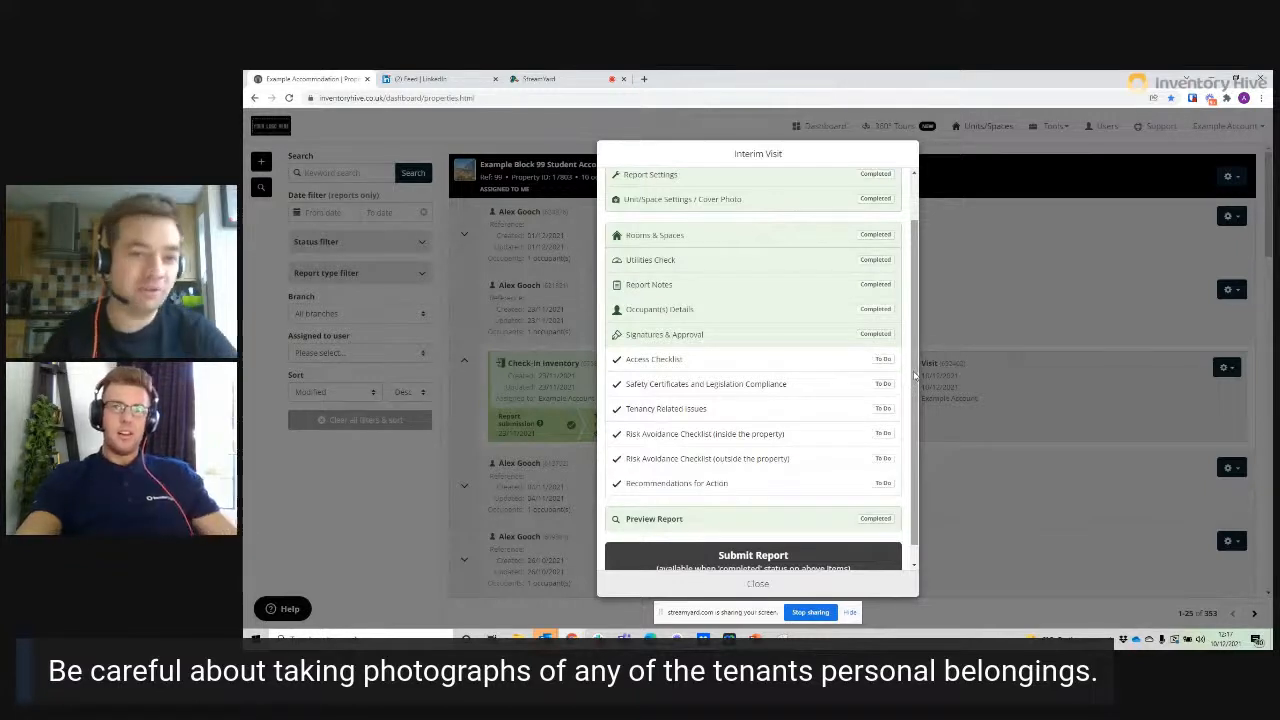
pyautogui.moveTo(914, 375); pyautogui.dragTo(916, 393)
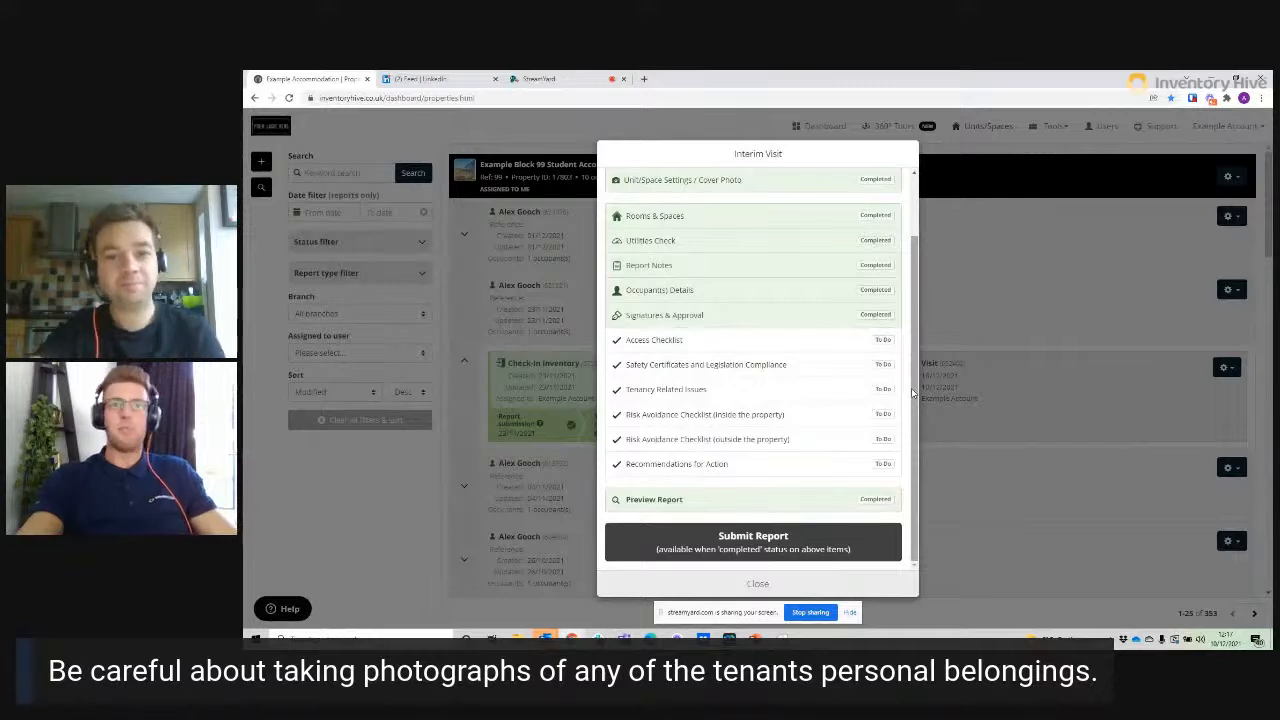
pyautogui.moveTo(912, 393); pyautogui.dragTo(912, 389)
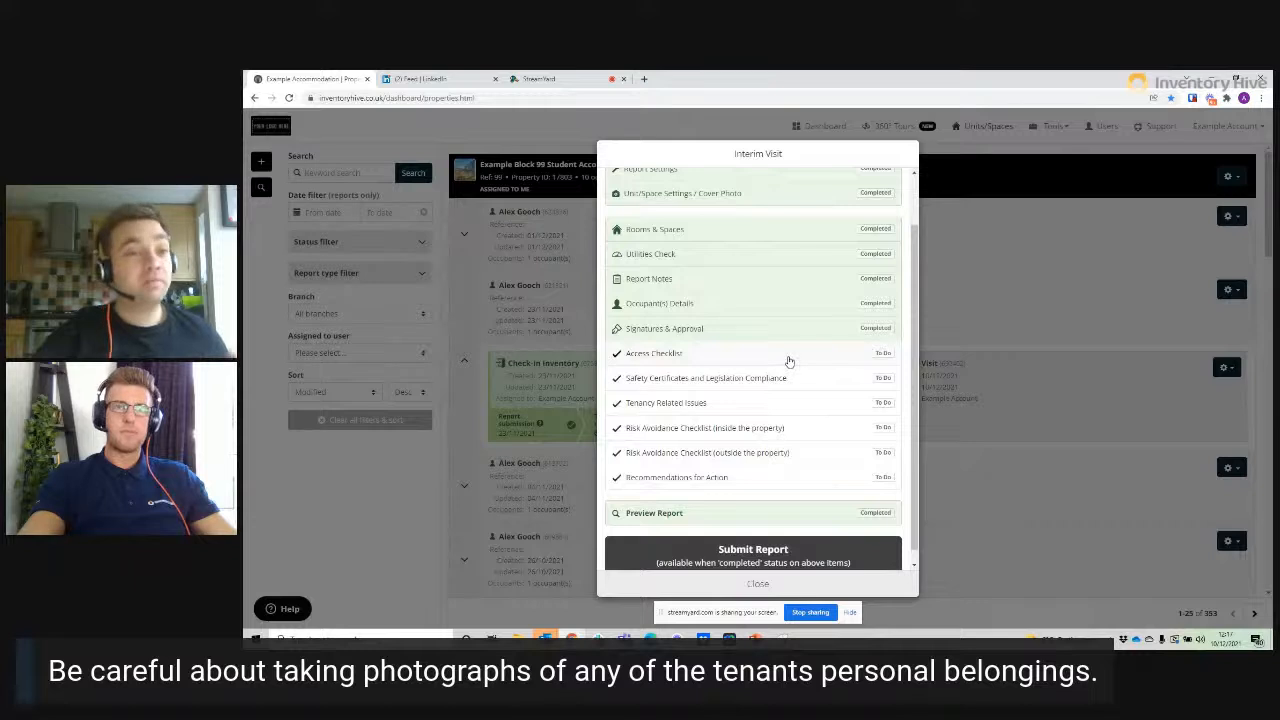
# - Save the Access Checklist and the Safety Certificates and Legislation Compliance section with their preselected answers
pyautogui.click(717, 362)
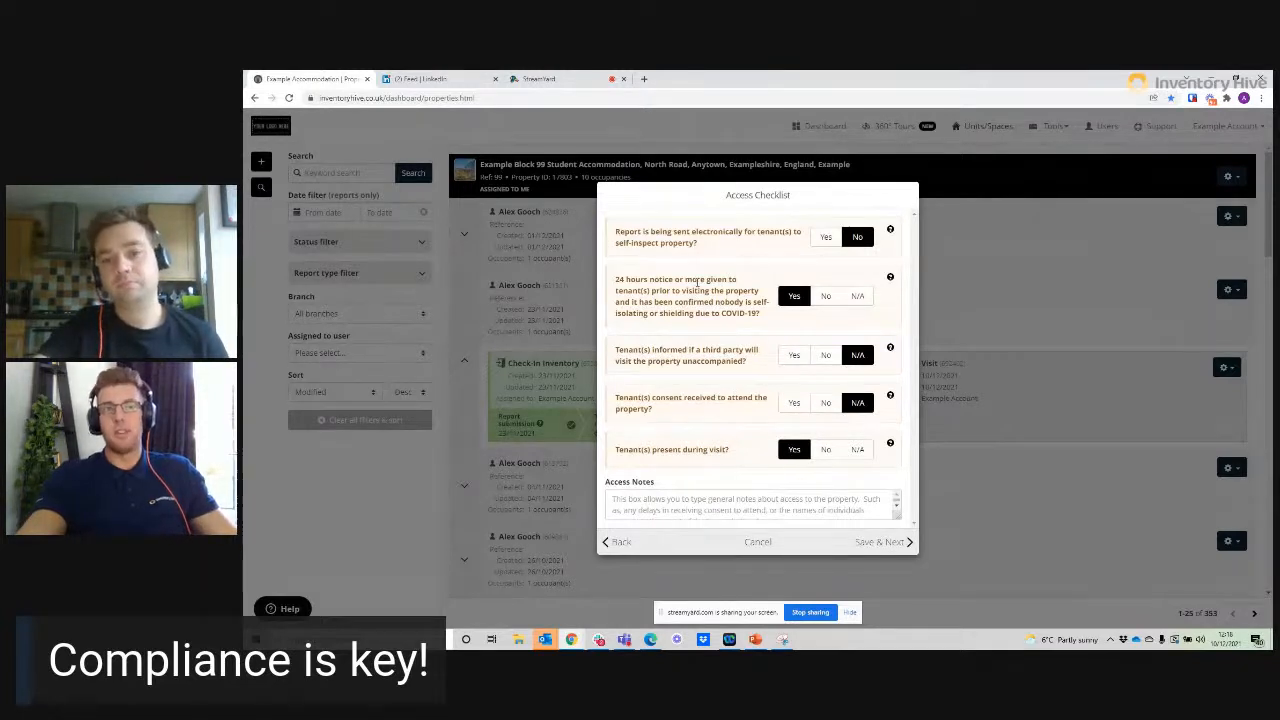
pyautogui.click(893, 549)
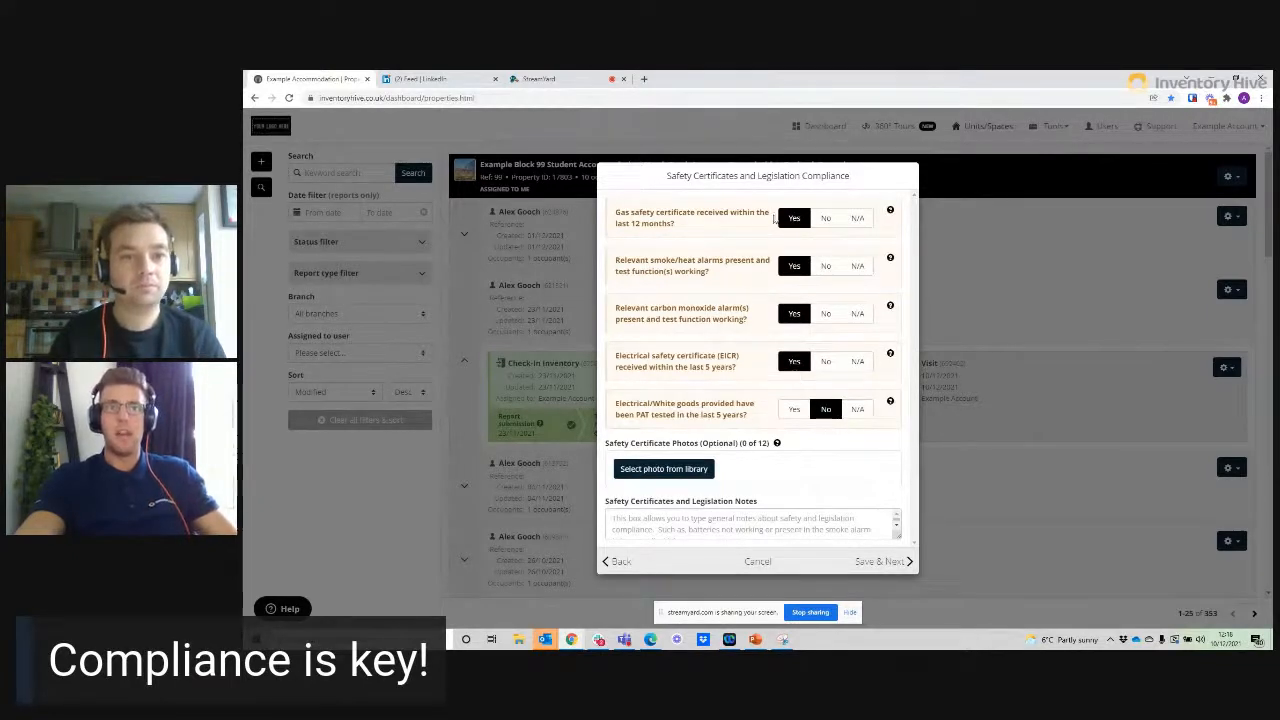
pyautogui.click(880, 562)
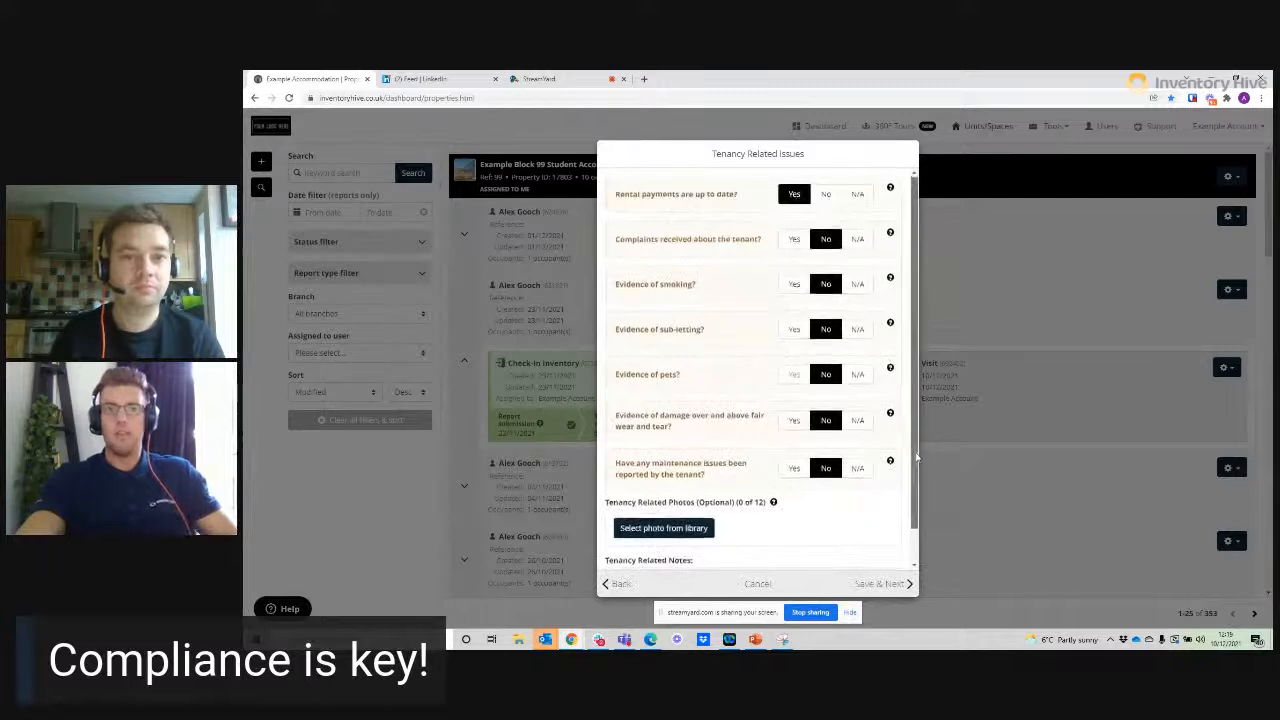
# - In Tenancy Related Issues, try N/A for evidence of smoking and evidence of pets, and set both back to No
pyautogui.moveTo(912, 458); pyautogui.dragTo(918, 466)
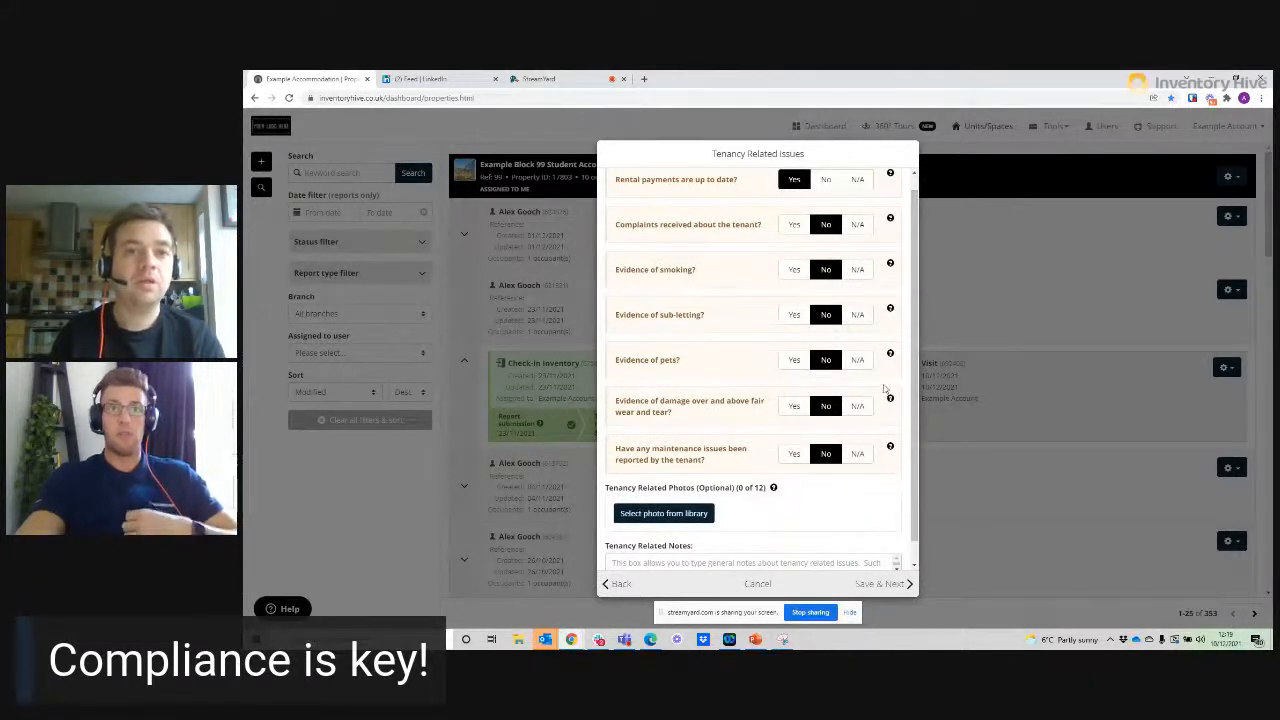
pyautogui.scroll(1, 858, 298)
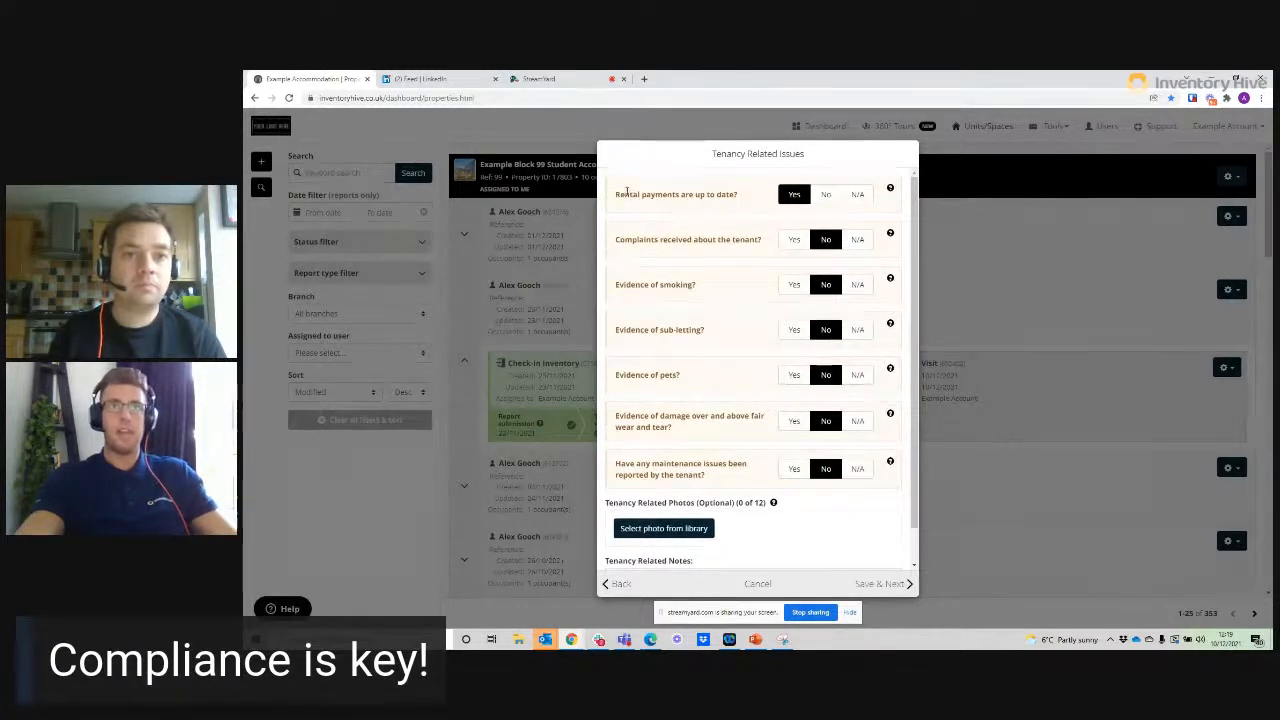
pyautogui.moveTo(627, 193); pyautogui.dragTo(699, 198)
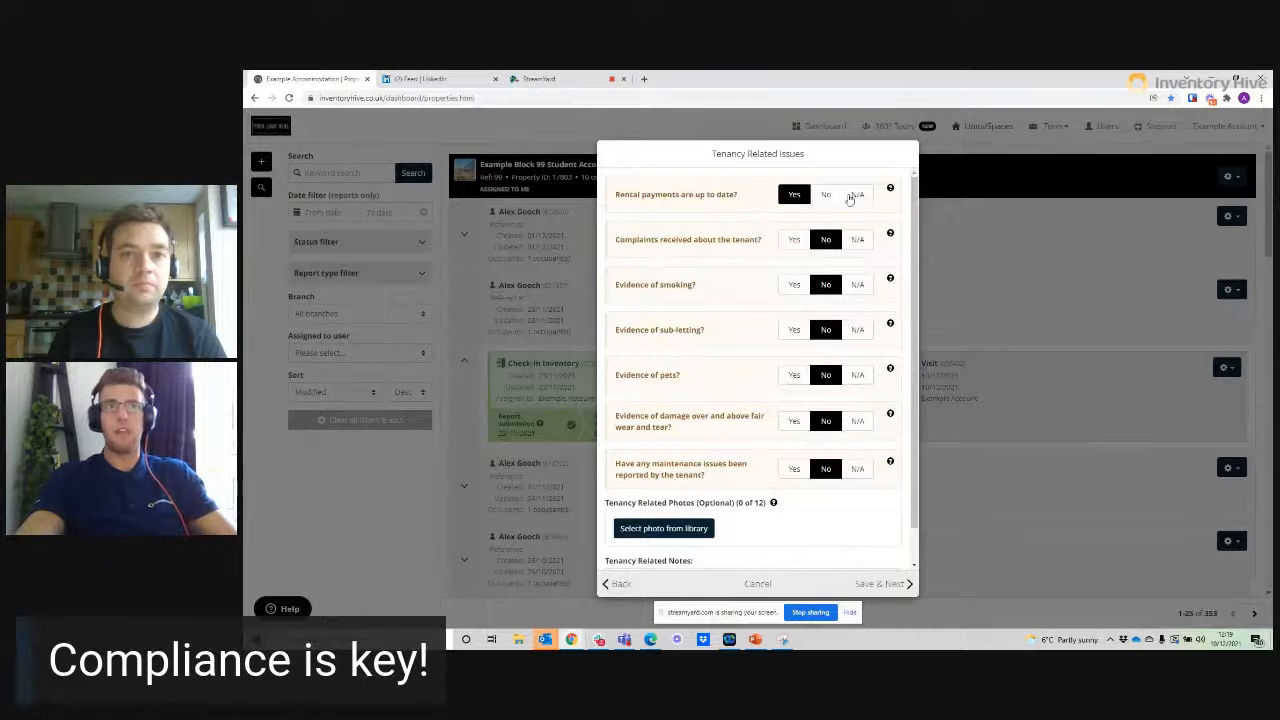
pyautogui.click(856, 287)
pyautogui.click(857, 378)
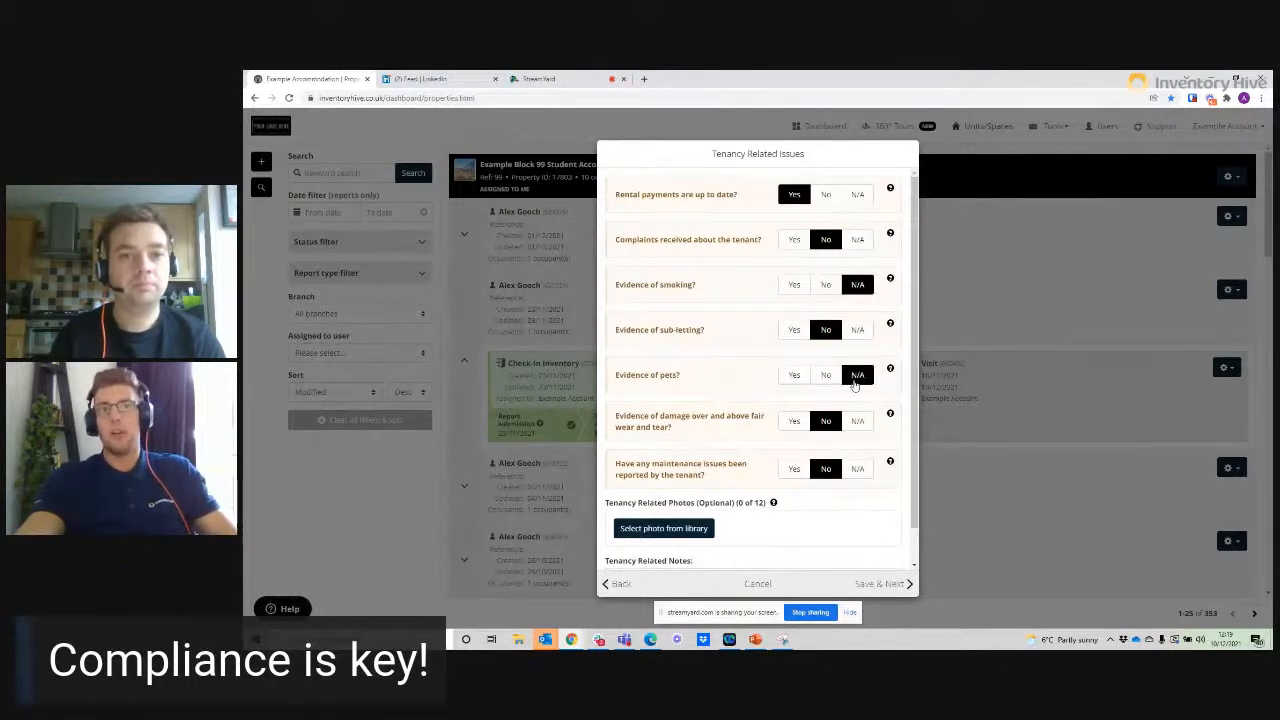
pyautogui.click(826, 376)
pyautogui.click(826, 286)
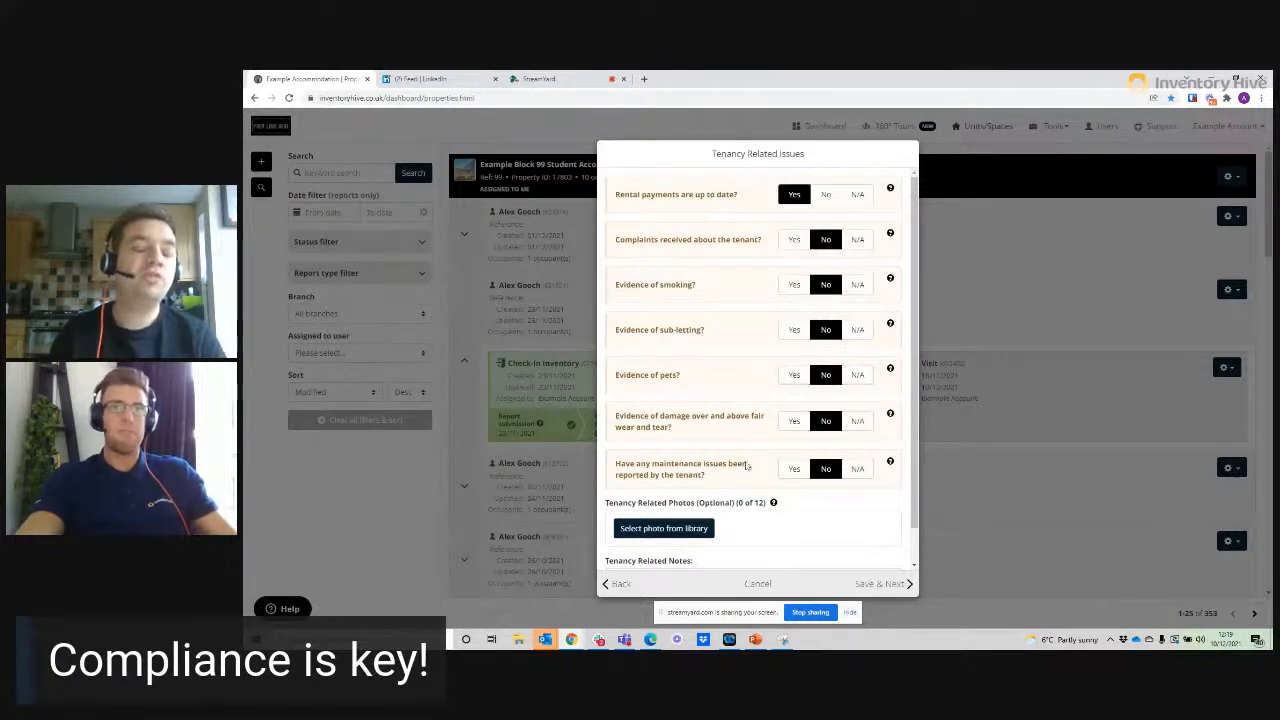
# - Save Tenancy Related Issues and both Risk Avoidance Checklists, inside and outside the property, with their selected answers
pyautogui.click(893, 585)
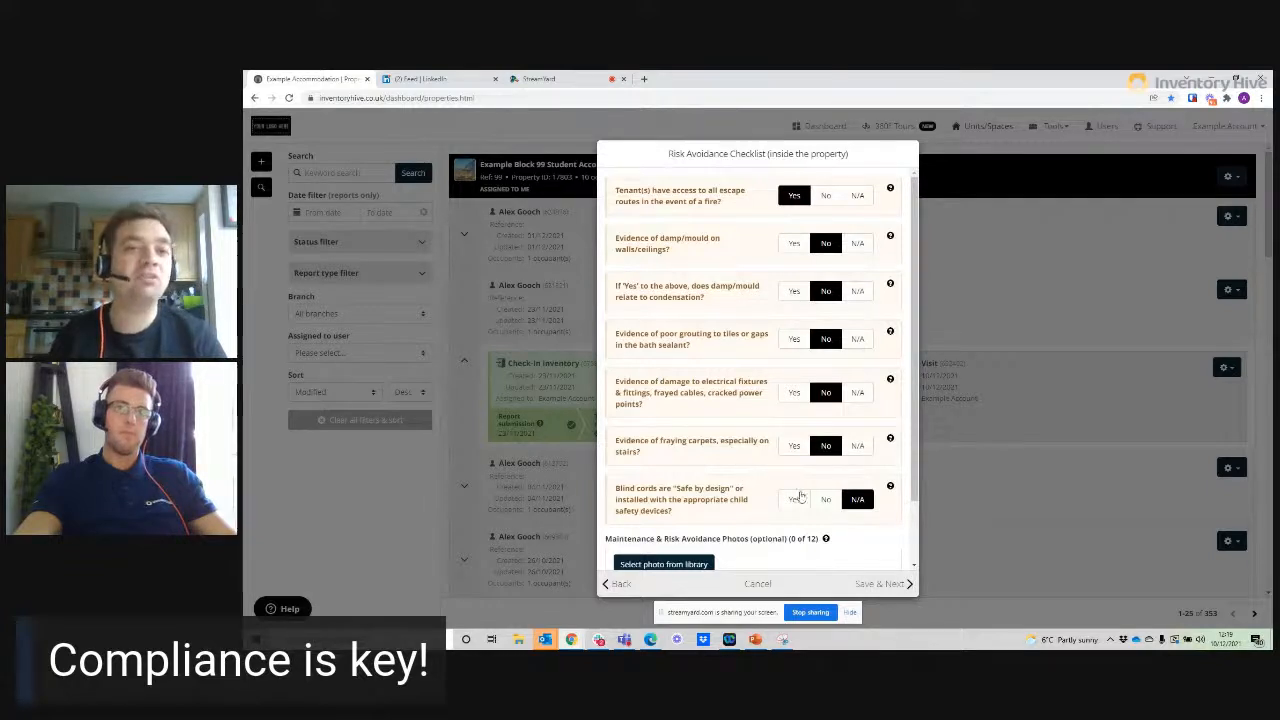
pyautogui.click(892, 588)
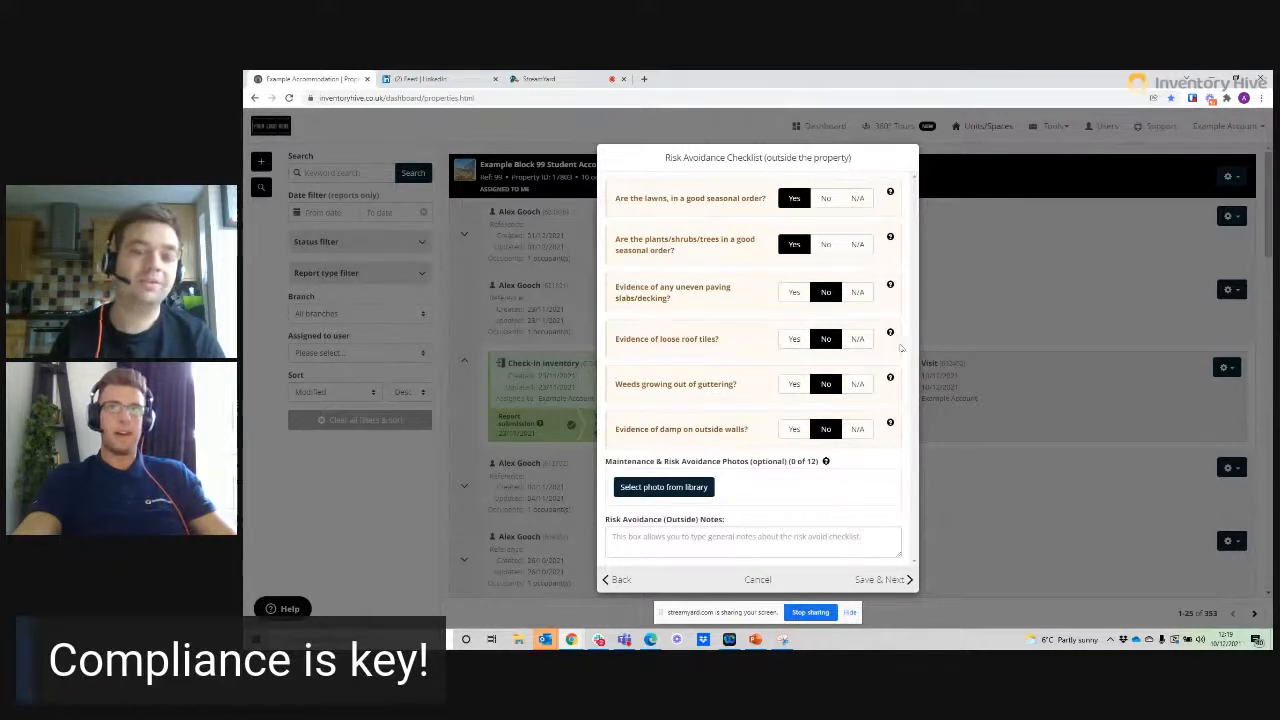
pyautogui.click(890, 579)
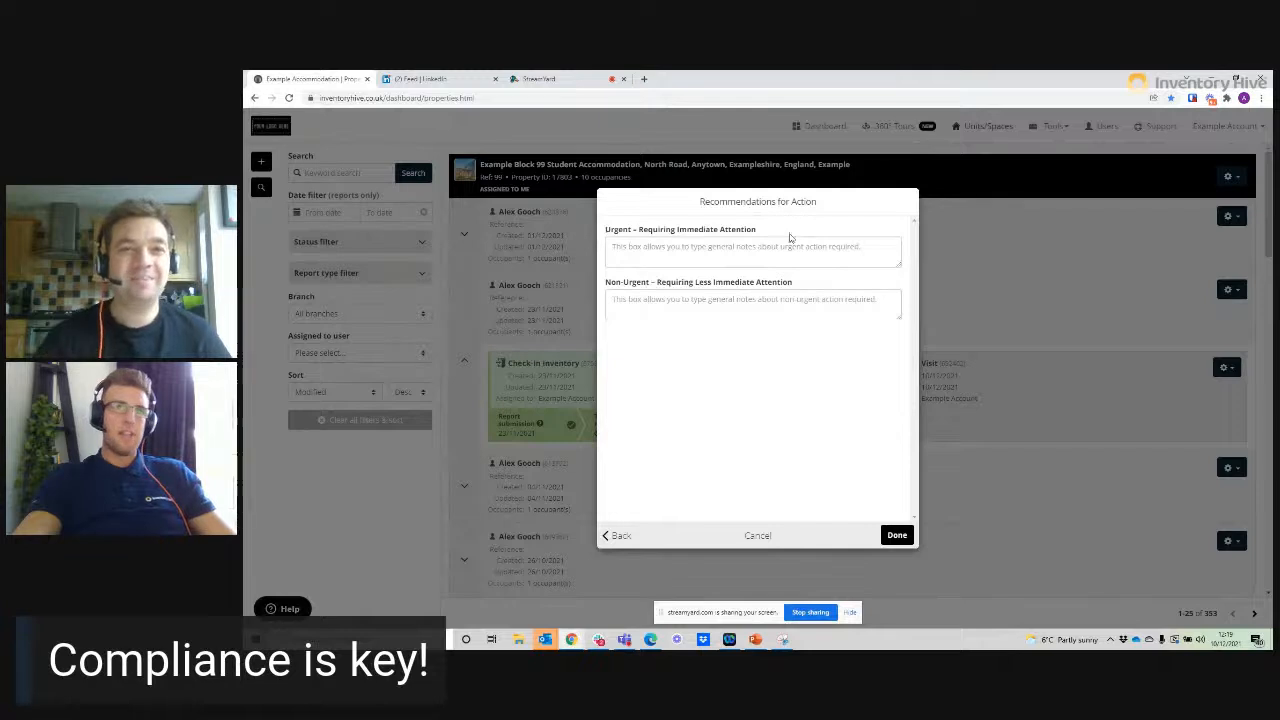
# - Complete Recommendations for Action, leaving both the urgent and non-urgent notes blank
pyautogui.moveTo(789, 233); pyautogui.dragTo(662, 233)
pyautogui.click(700, 241)
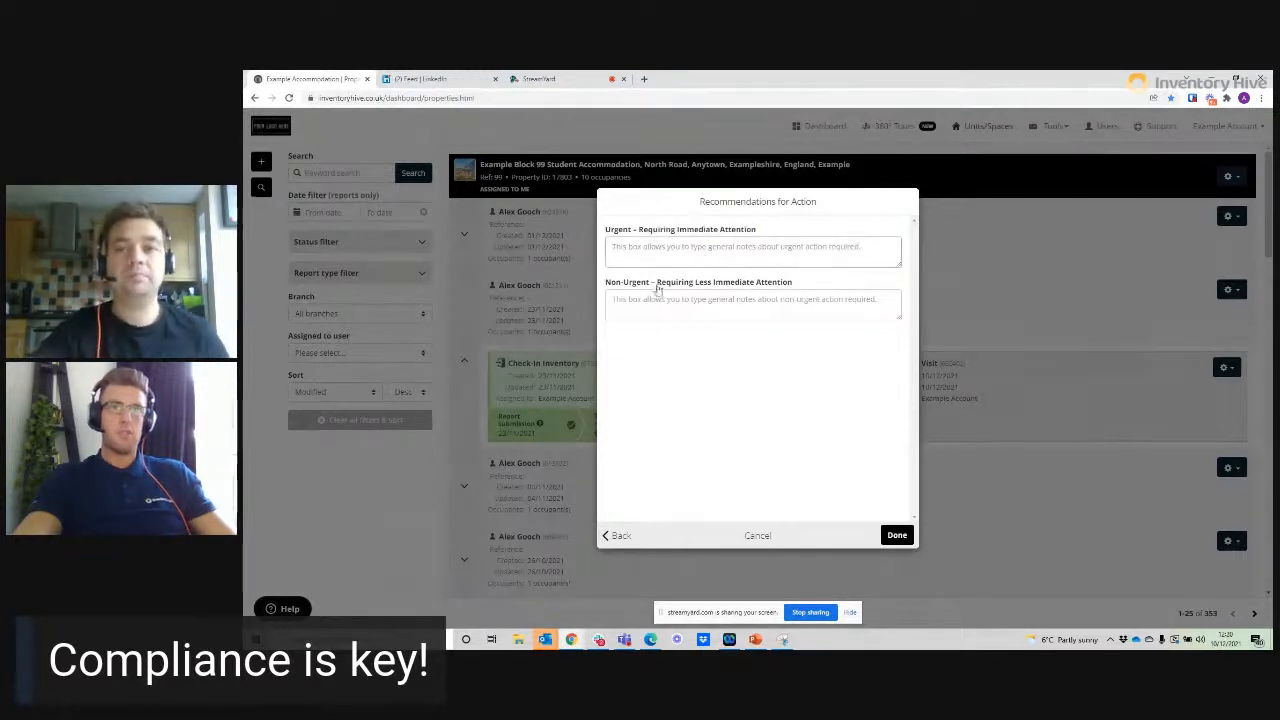
pyautogui.click(904, 537)
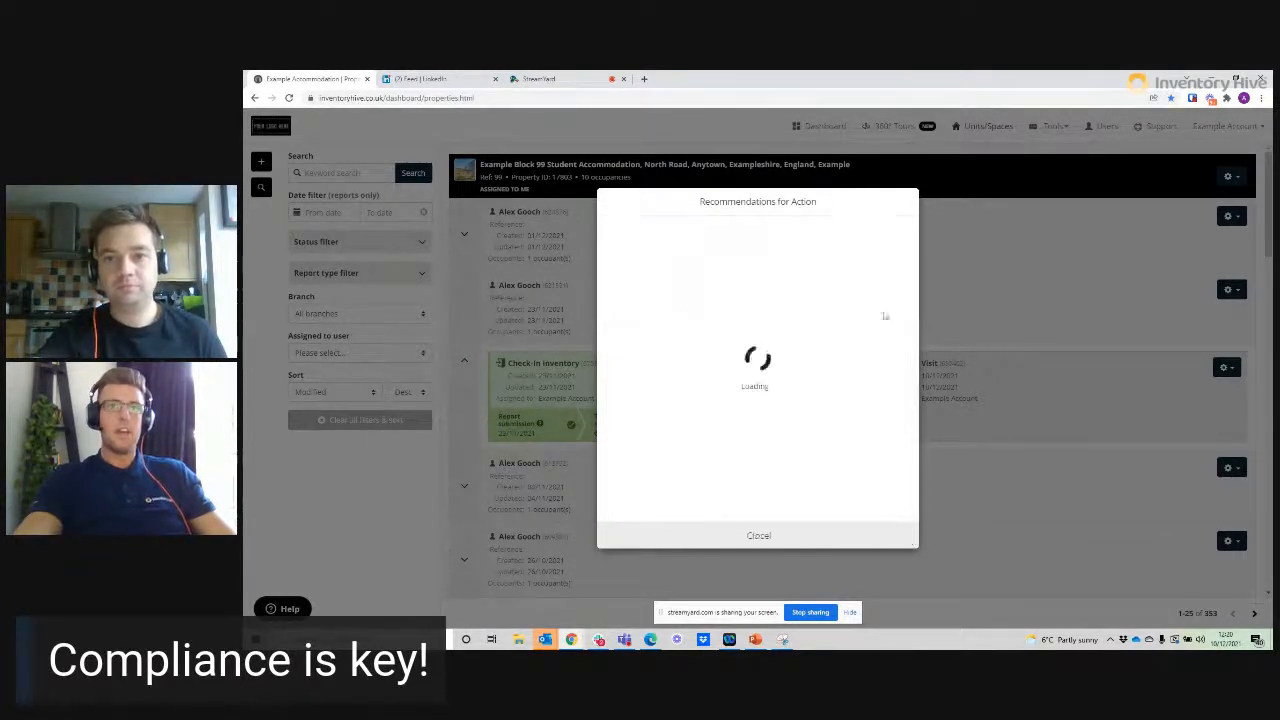
# - Preview the interim visit report and examine the compliance checklists, Room Details with photos, and the signed Declaration
pyautogui.scroll(-1, 781, 360)
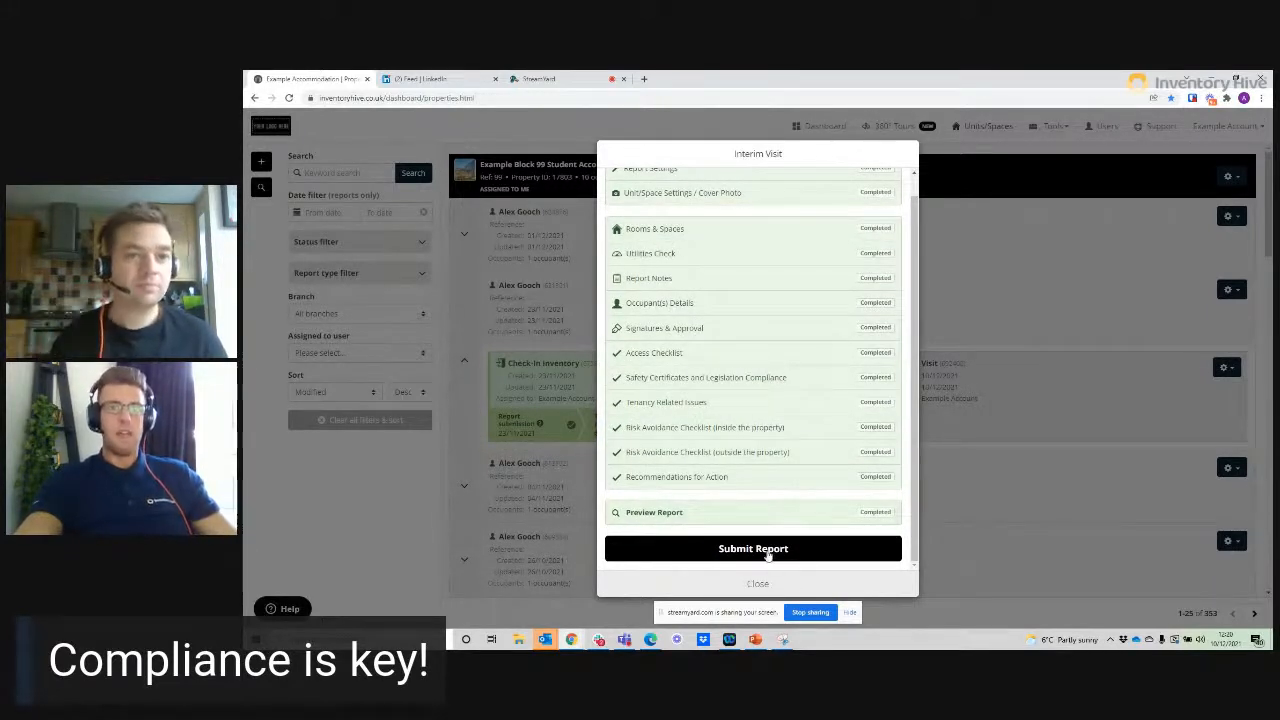
pyautogui.click(714, 512)
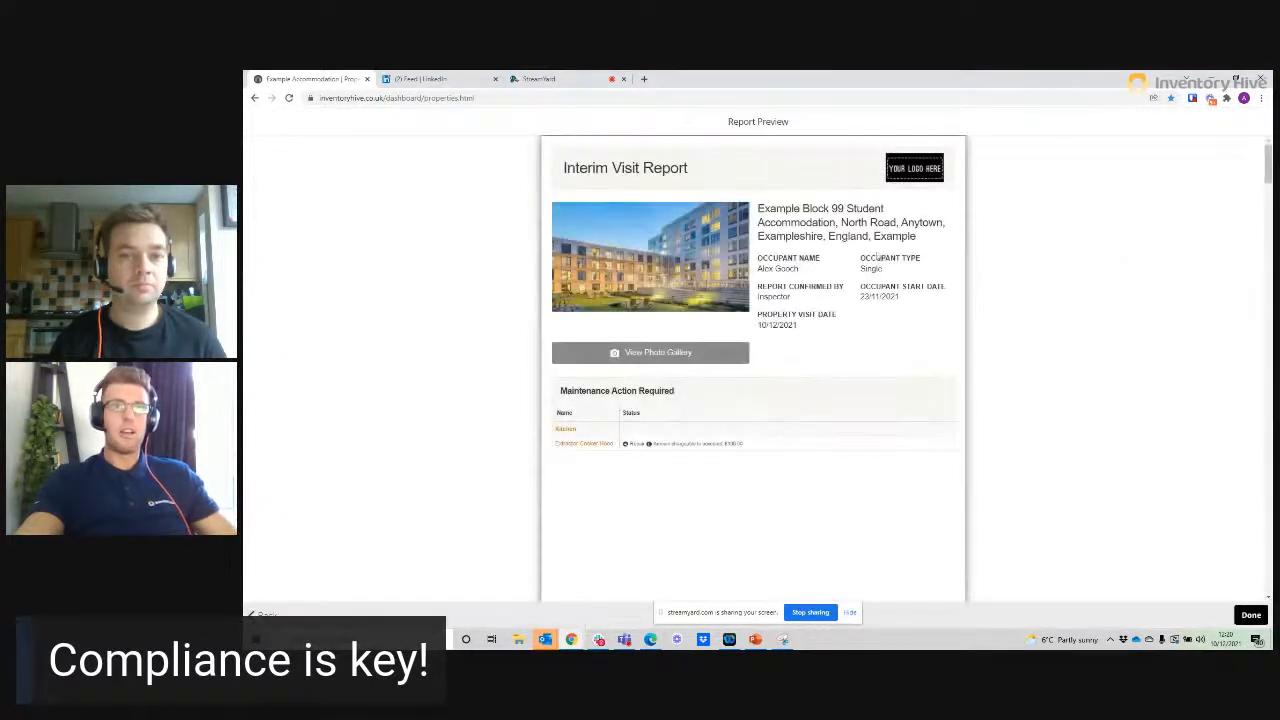
pyautogui.scroll(-8, 876, 250)
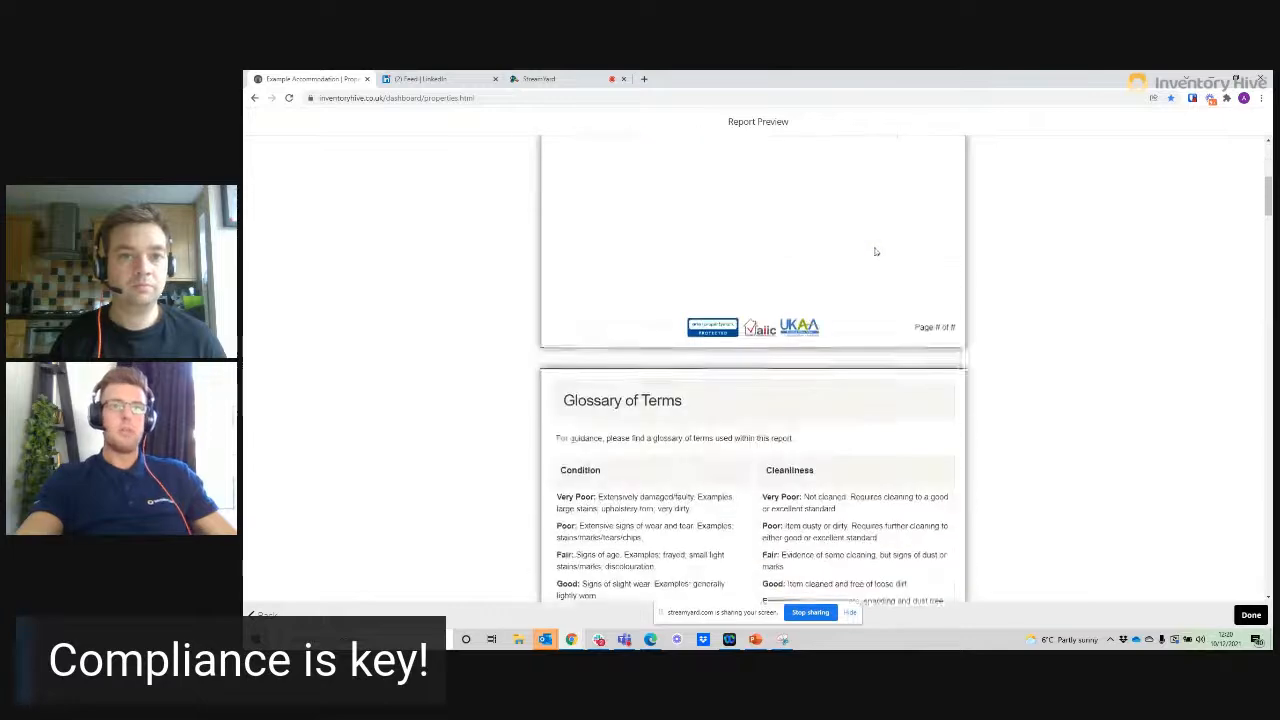
pyautogui.scroll(-10, 878, 240)
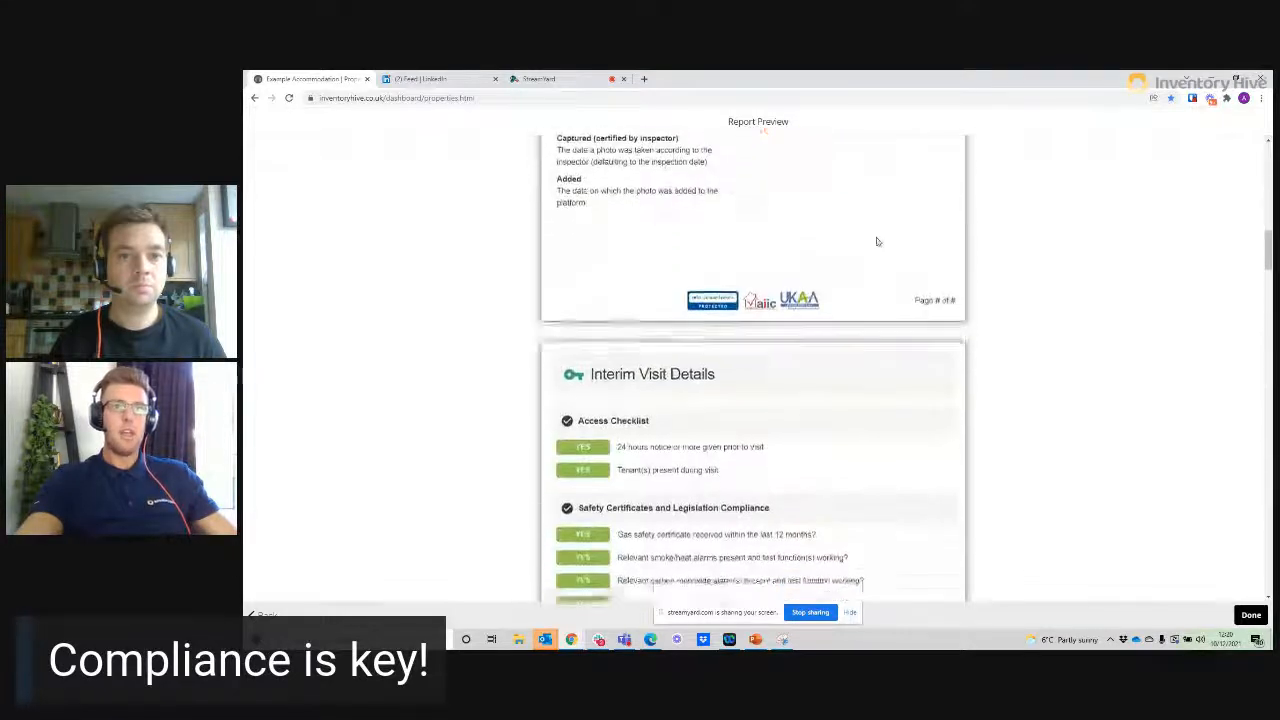
pyautogui.scroll(2, 700, 257)
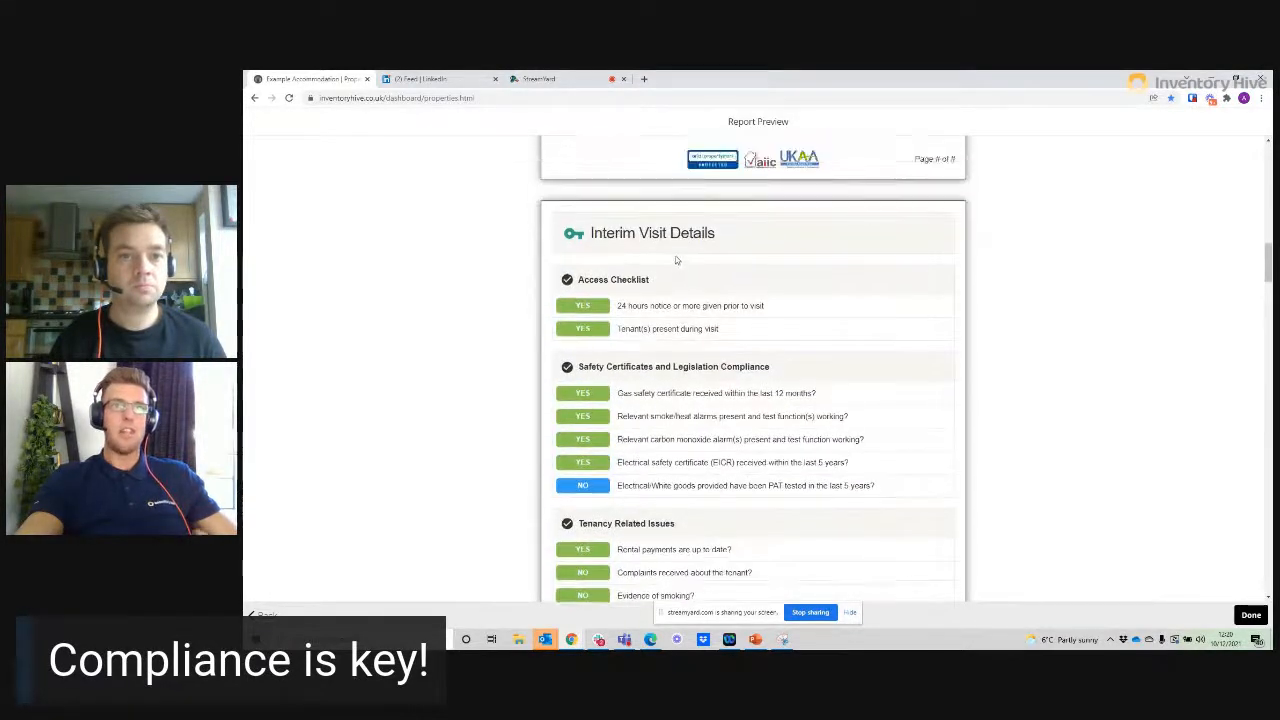
pyautogui.scroll(-3, 763, 257)
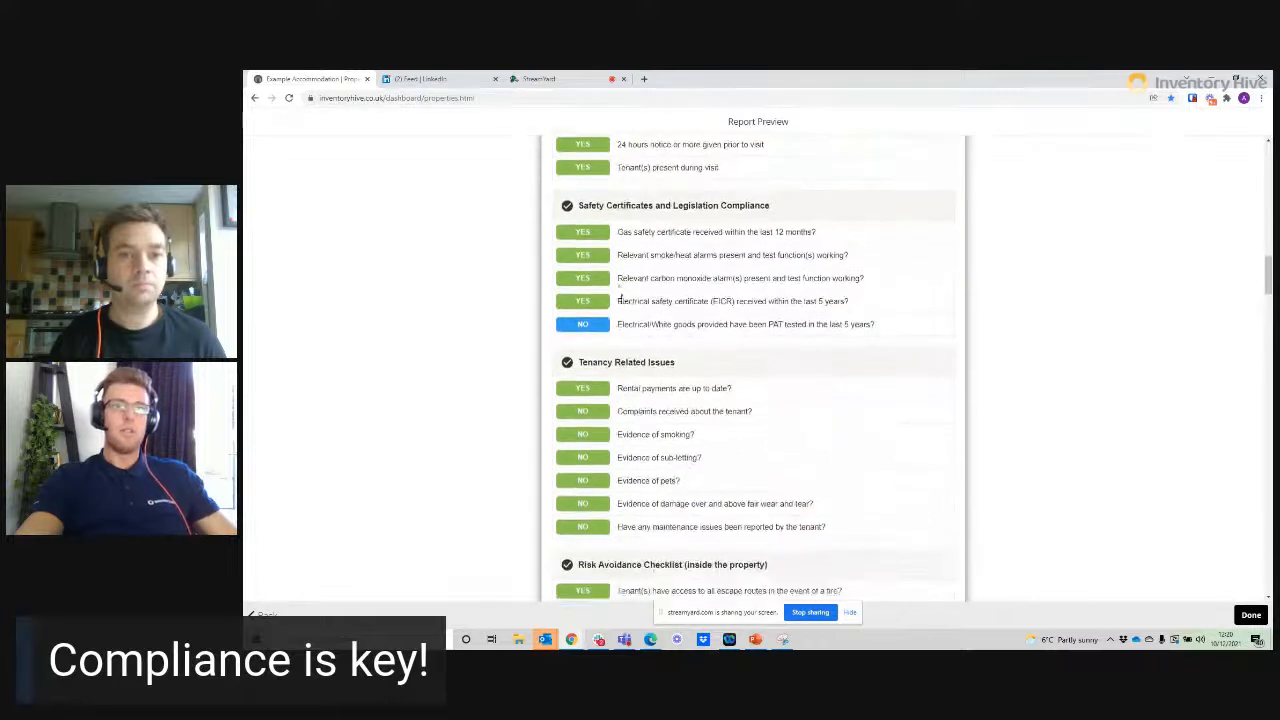
pyautogui.scroll(-3, 700, 250)
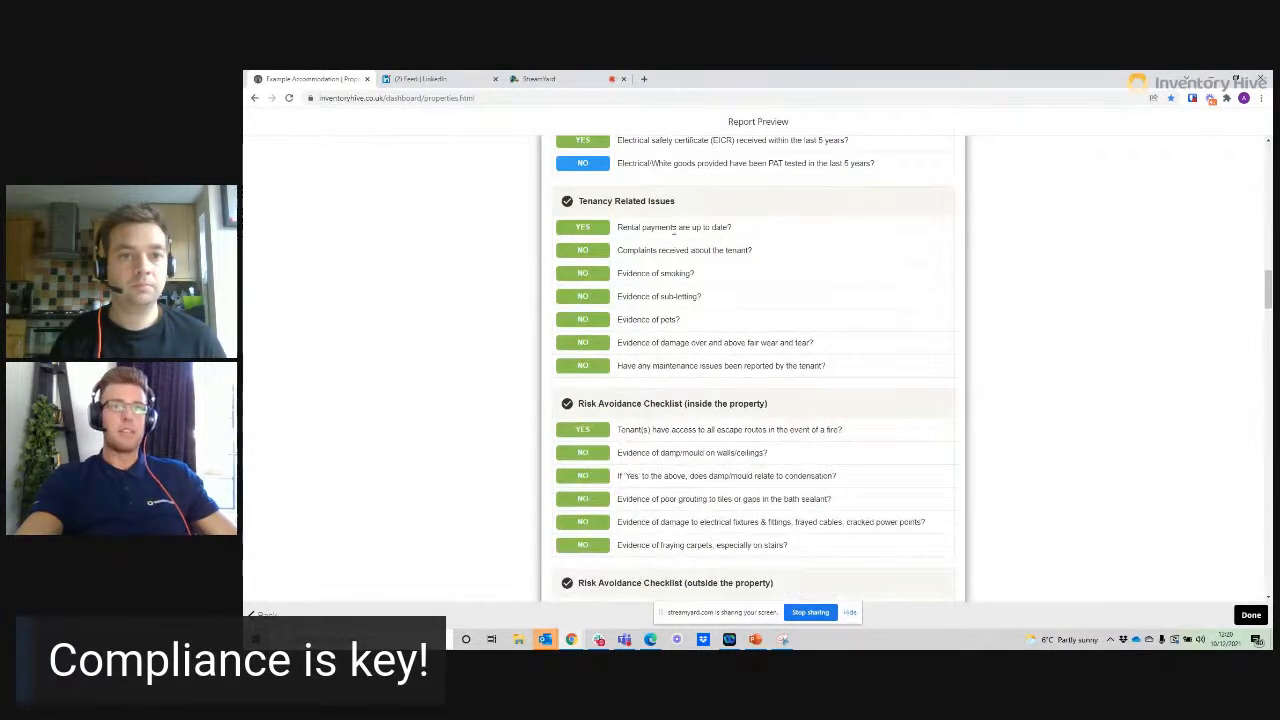
pyautogui.scroll(-8, 676, 236)
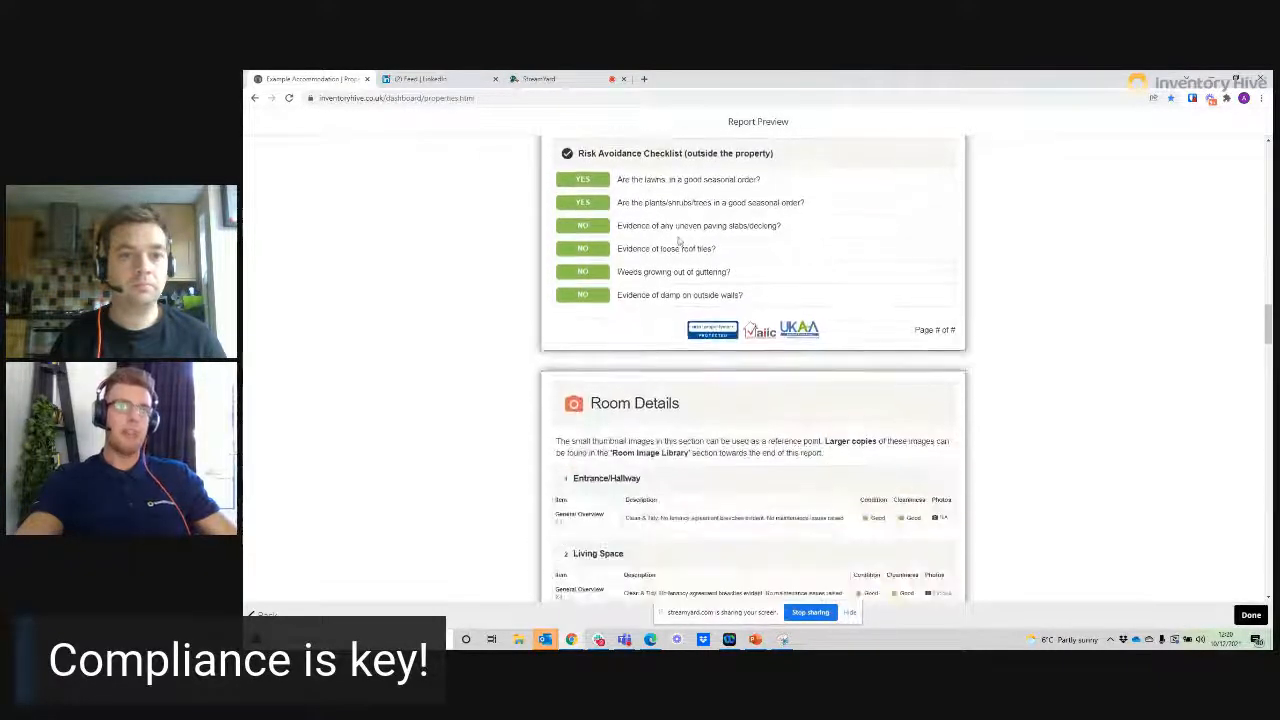
pyautogui.scroll(-1, 735, 244)
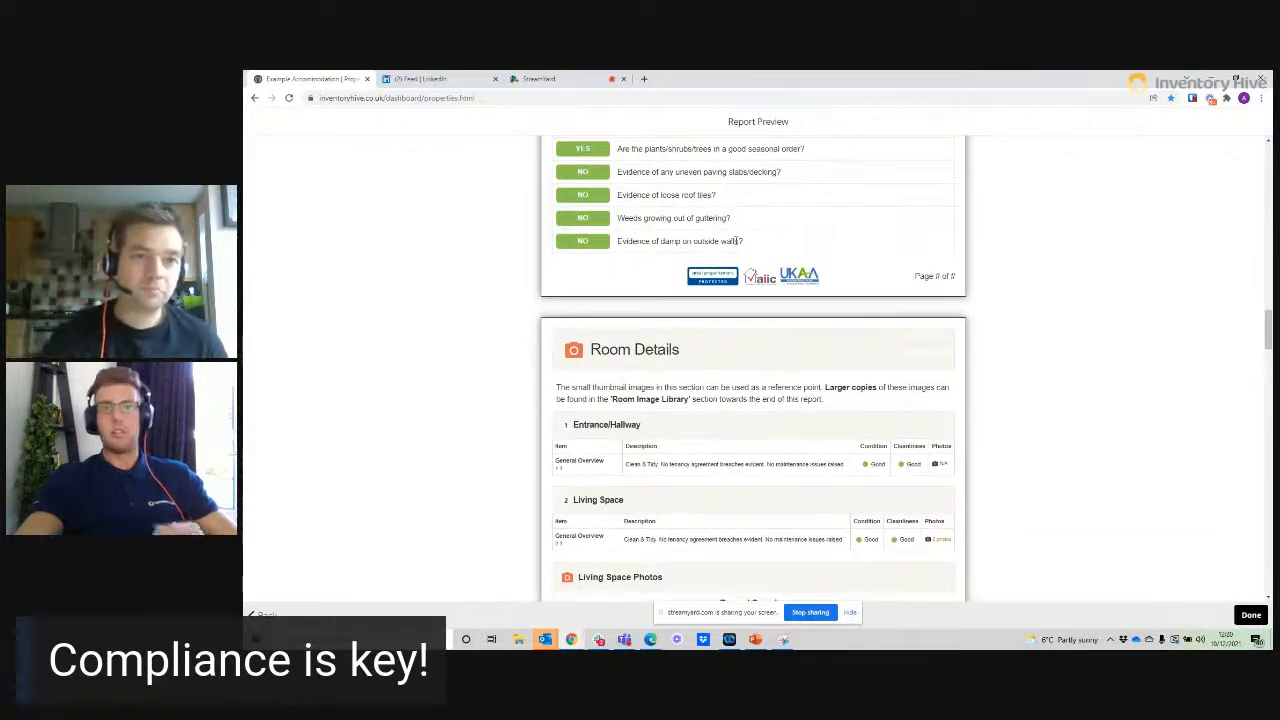
pyautogui.scroll(-5, 737, 242)
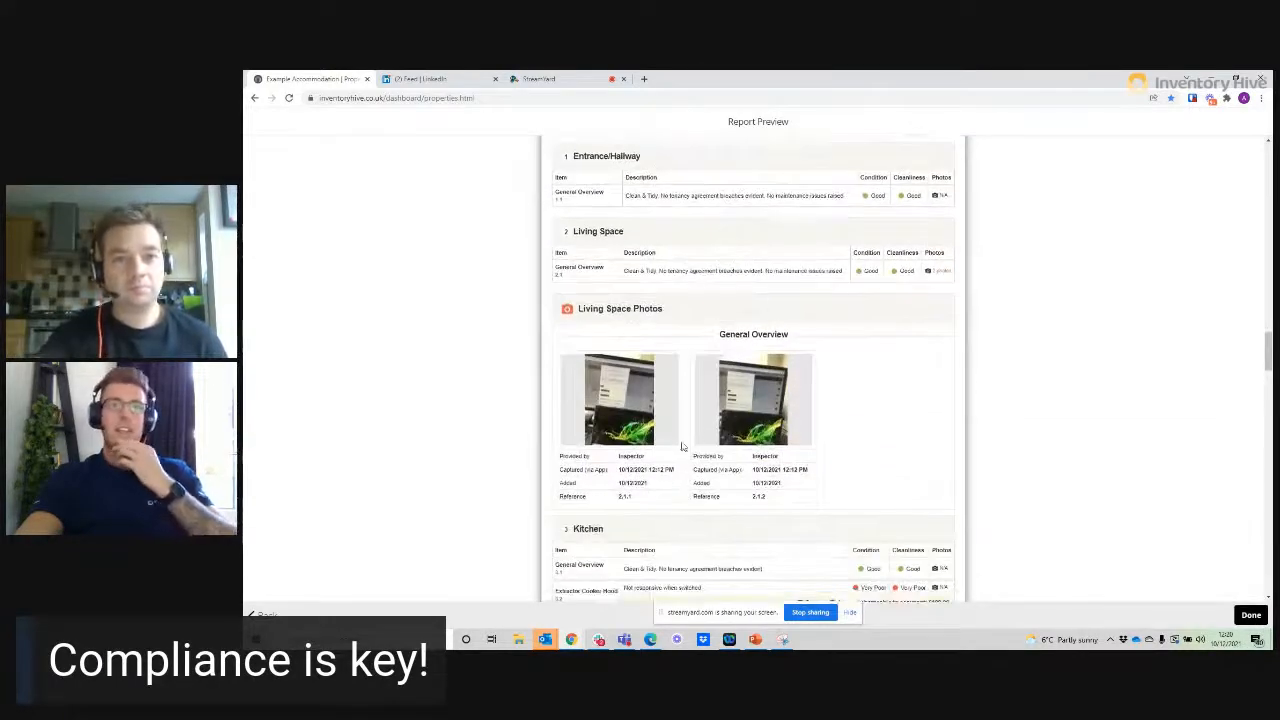
pyautogui.scroll(-15, 688, 400)
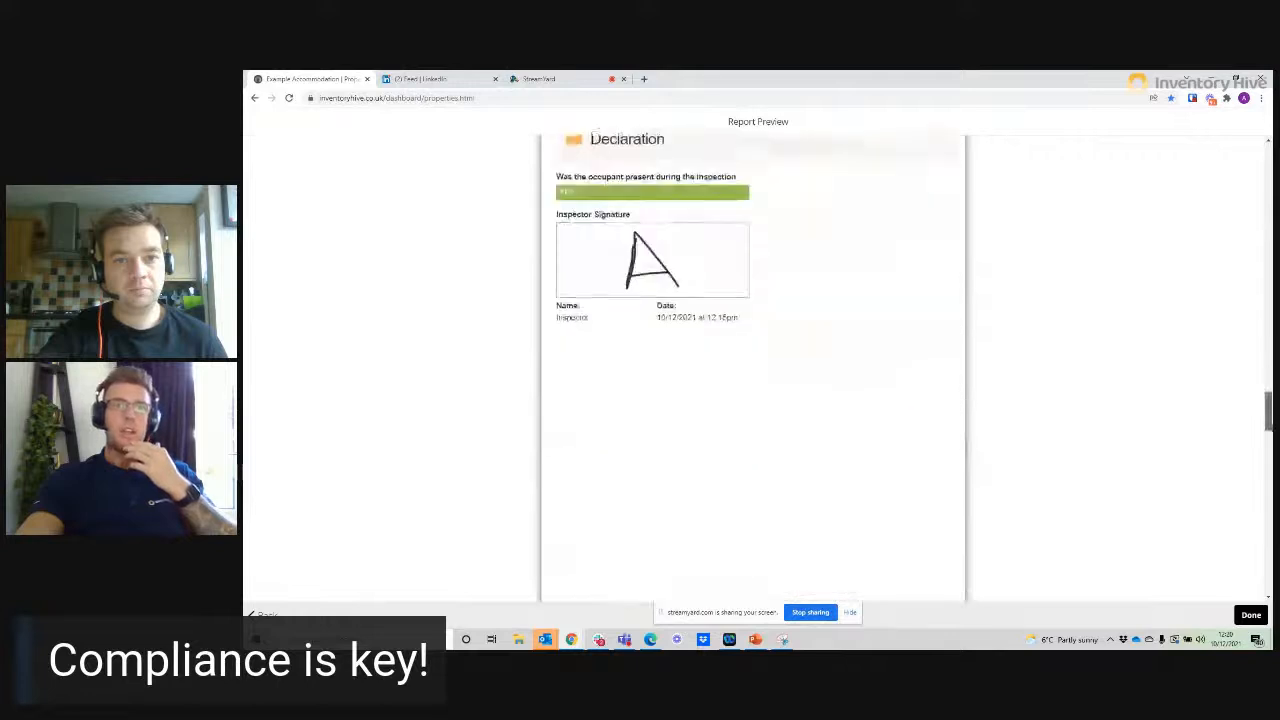
pyautogui.scroll(3, 1062, 418)
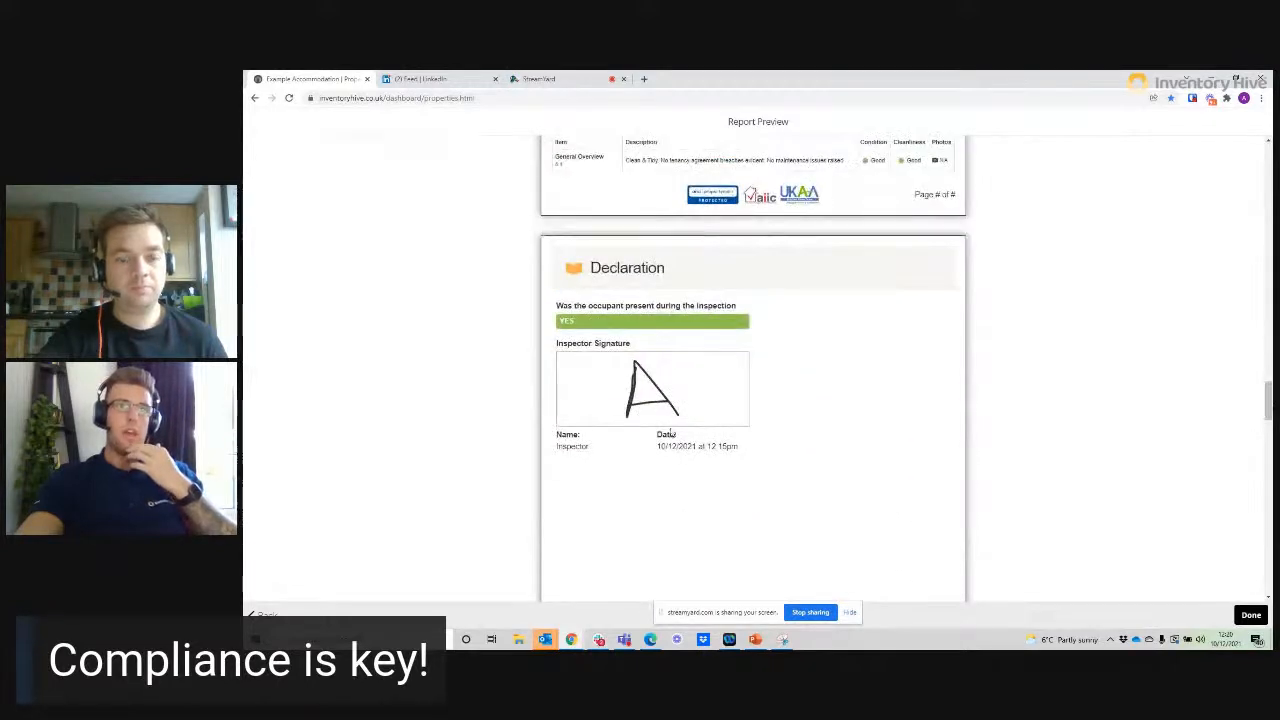
# - Close the report preview and submit the interim visit report
pyautogui.click(1251, 615)
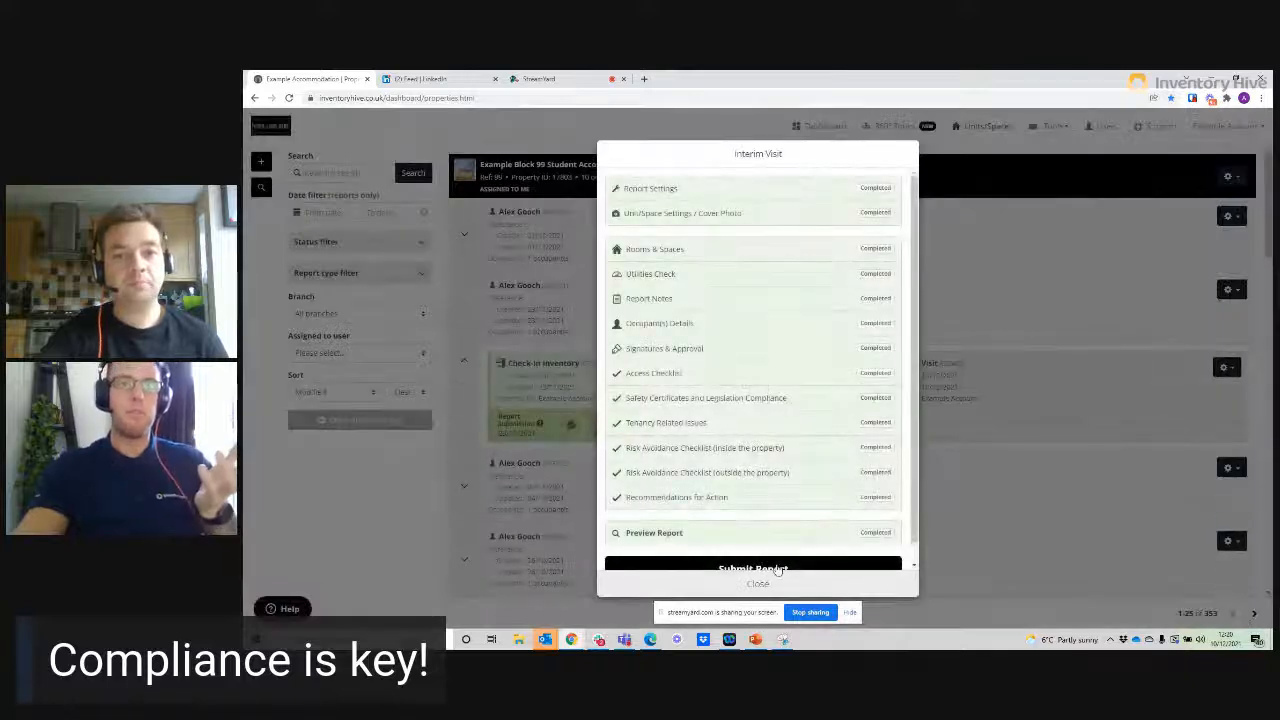
pyautogui.click(777, 569)
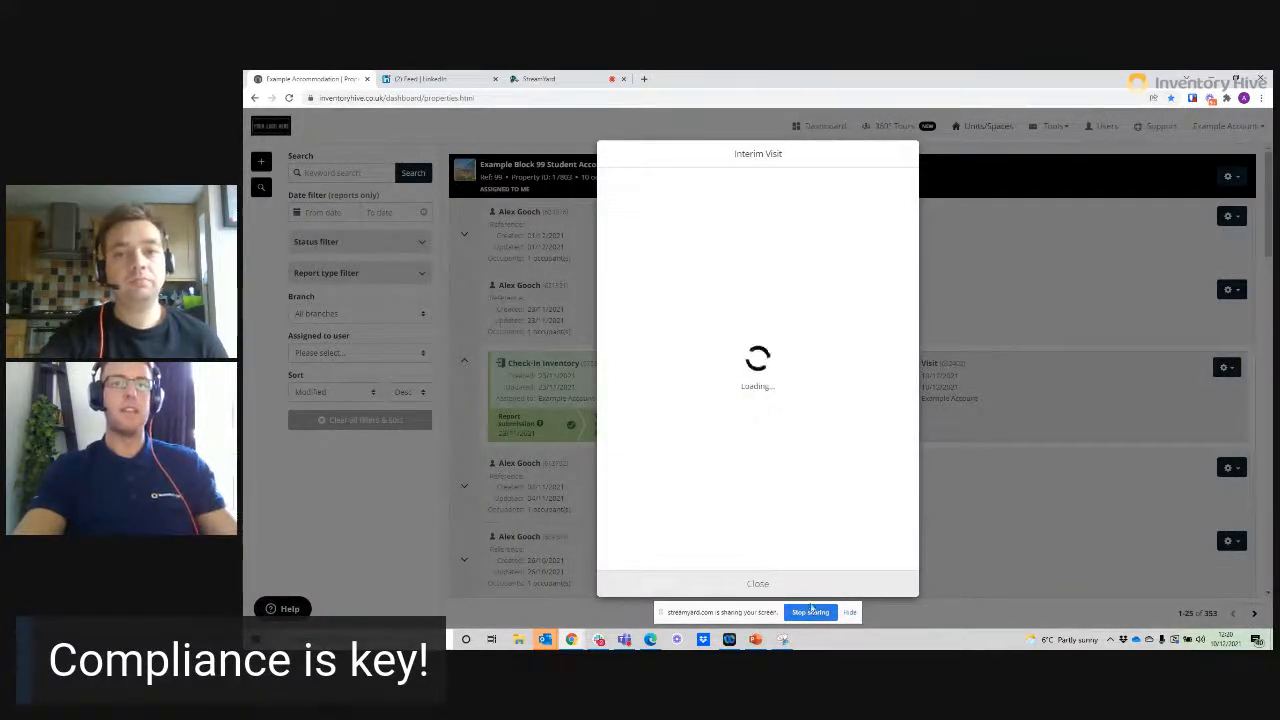